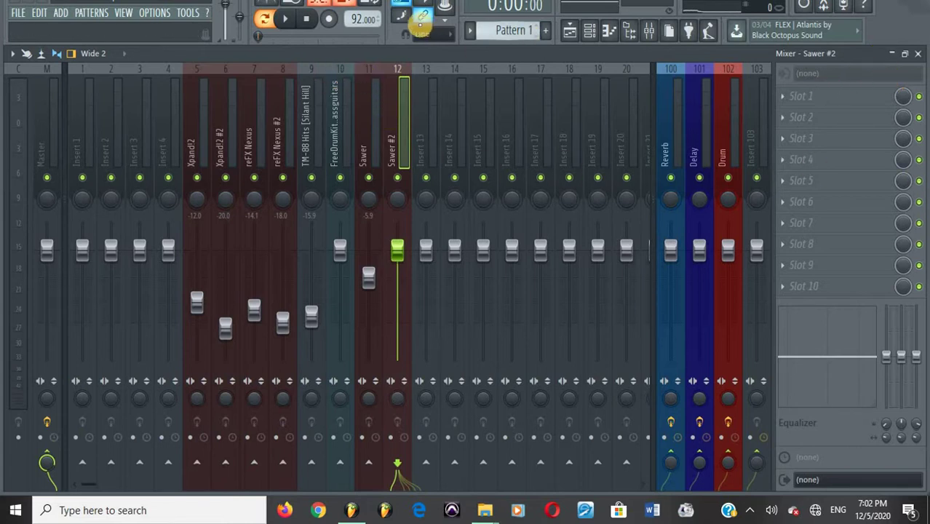
Step: Play the pattern and lower the bass guitar track and Insert 4 to -8.0 dB each, soloing Insert 4
left_click(288, 23)
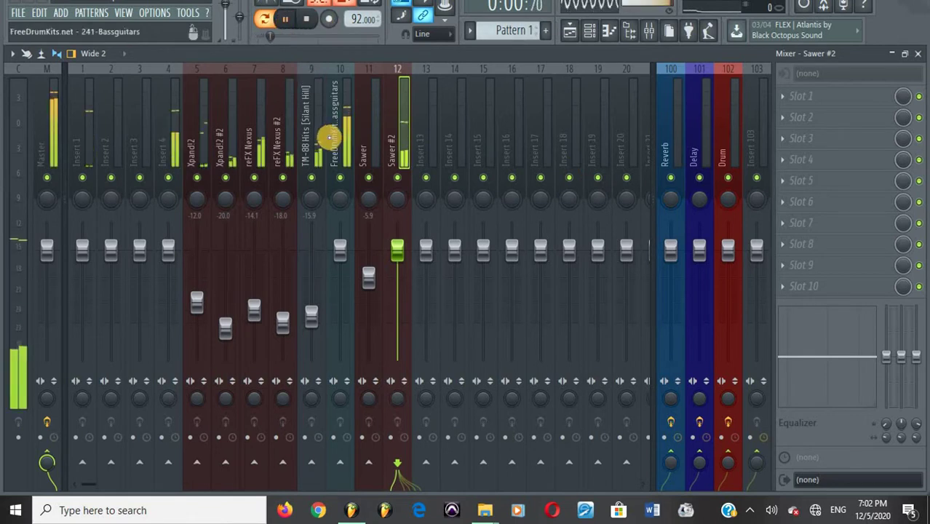
left_click_drag(332, 252, 340, 324)
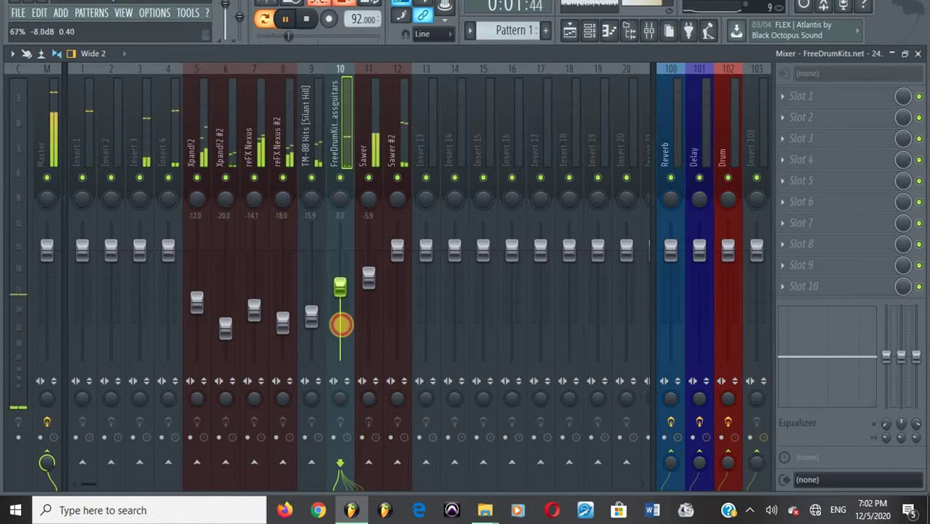
right_click(168, 177)
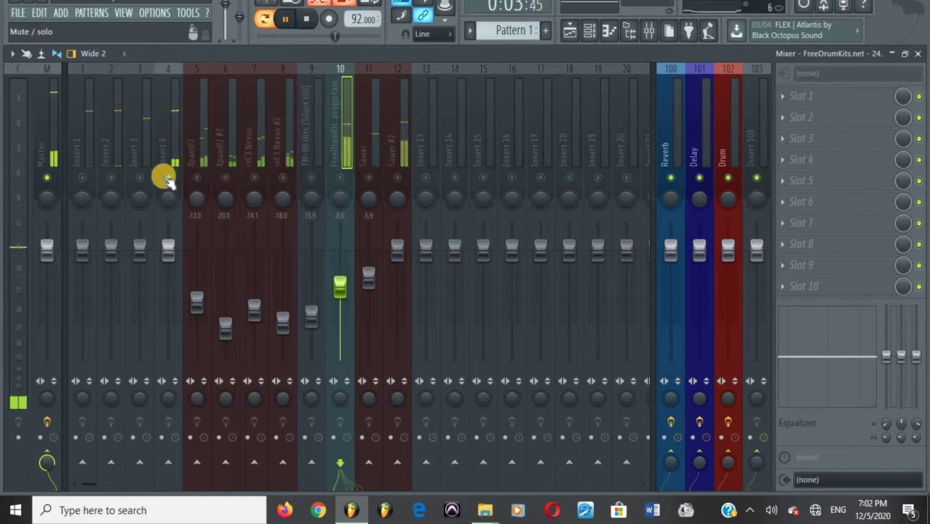
right_click(167, 178)
left_click_drag(170, 250, 172, 324)
Step: Solo Insert 3 and lower it to about -24 dB, and isolate Insert 2 and lower it to -12.1 dB
right_click(141, 179)
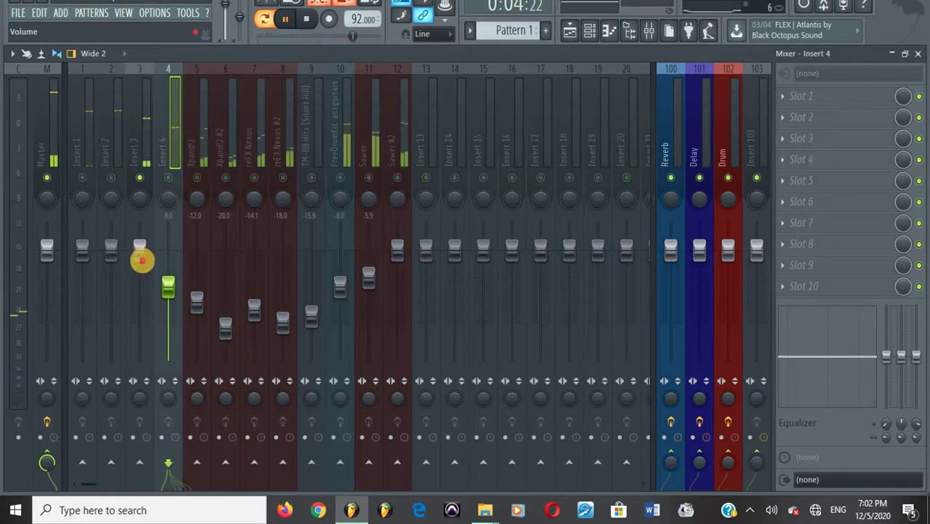
left_click_drag(142, 256, 149, 431)
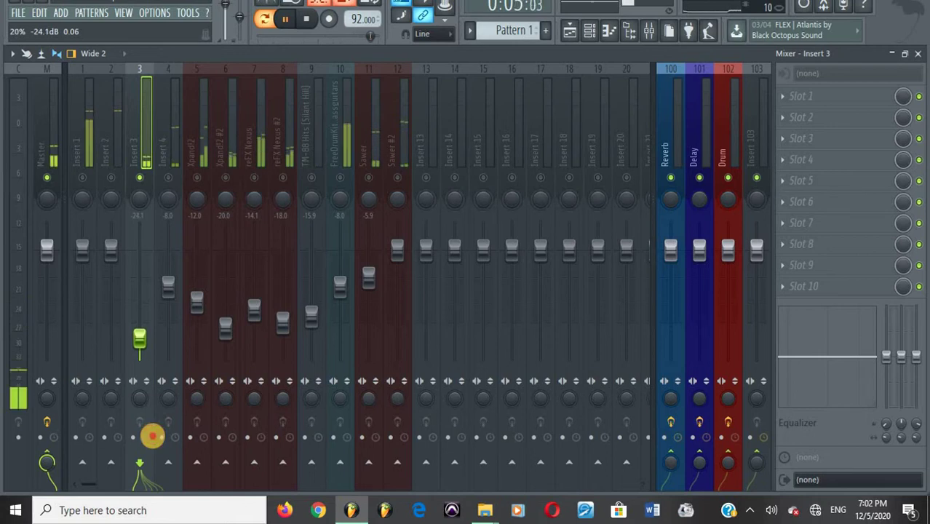
left_click(116, 179)
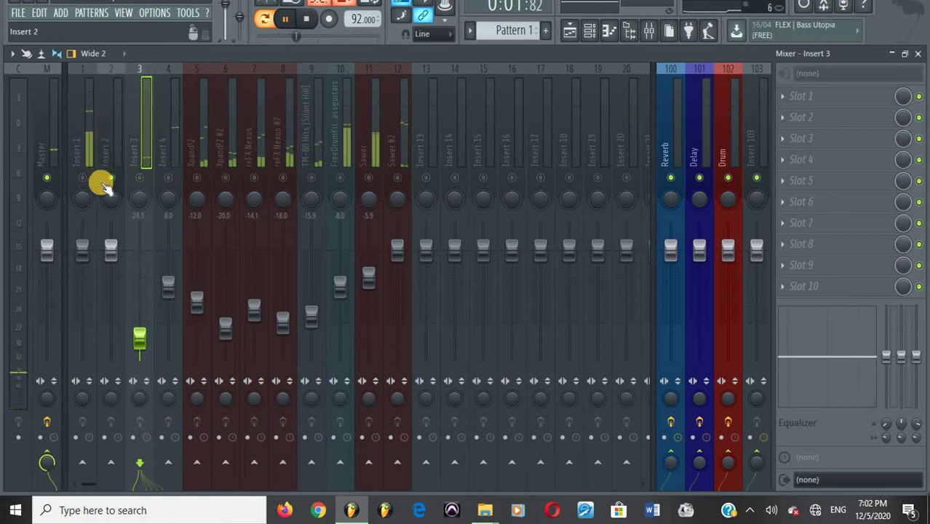
left_click_drag(114, 246, 118, 357)
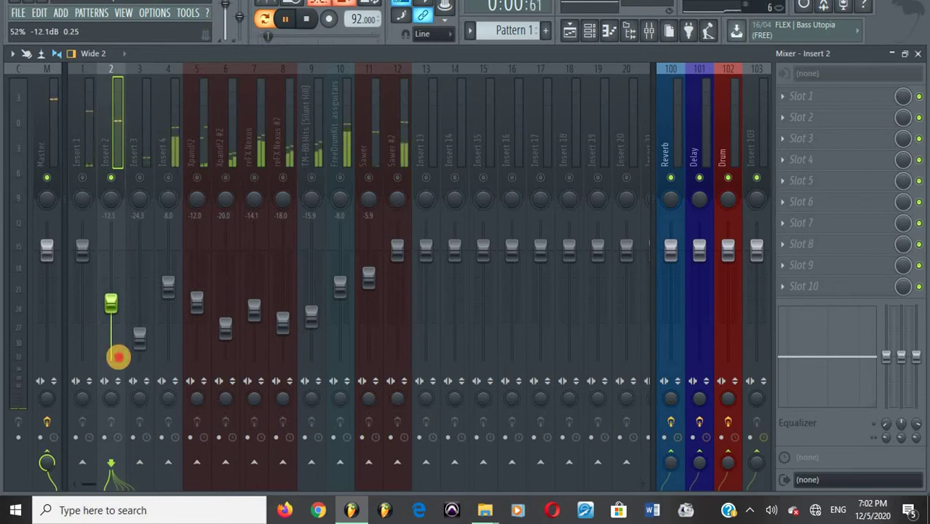
Step: Unmute Insert 1, lower it to -8.0 dB, and bring all mixer tracks back out of solo
left_click(85, 177)
mouse_move(83, 248)
left_mouse_down()
mouse_move(85, 337)
mouse_move(89, 319)
left_mouse_up()
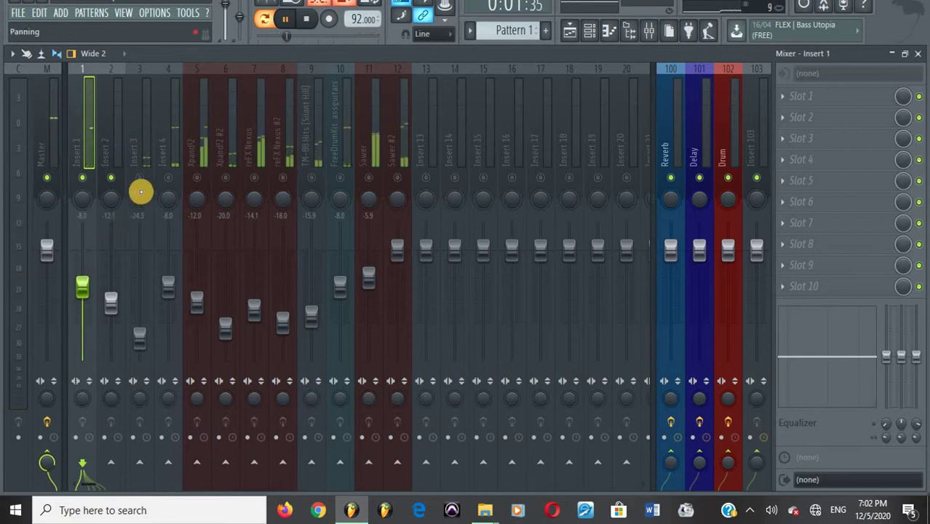
right_click(140, 182)
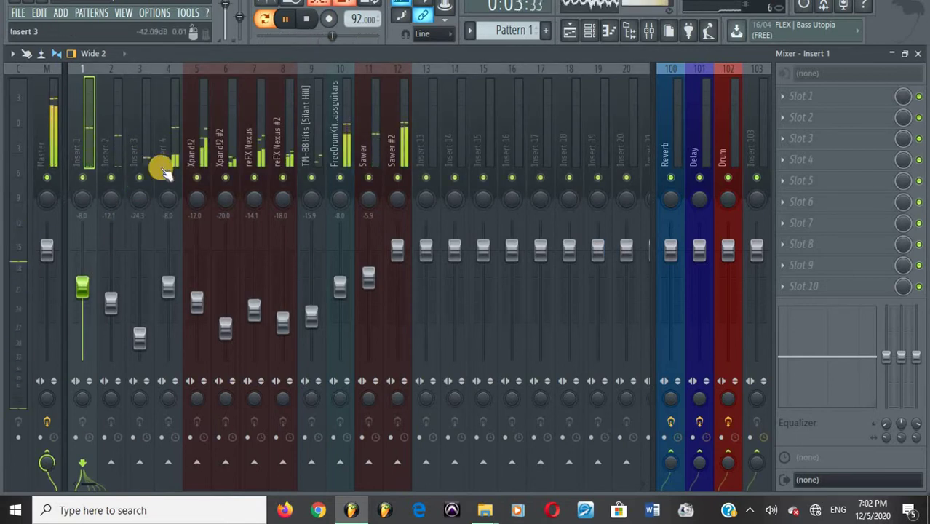
Step: Solo Xpand!2 and lower it to -14.0 dB, and unmute Xpand!2 #2 and lower it to -23.0 dB
right_click(206, 179)
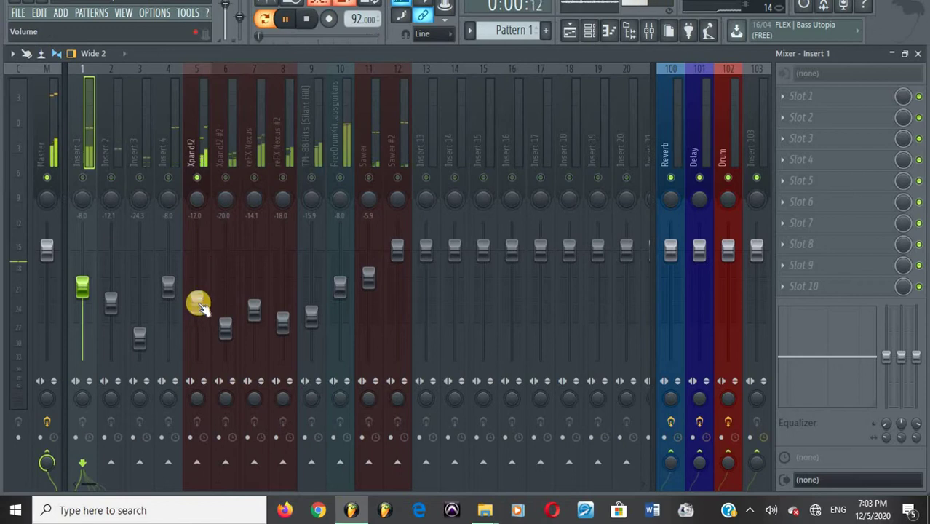
left_click_drag(198, 300, 197, 316)
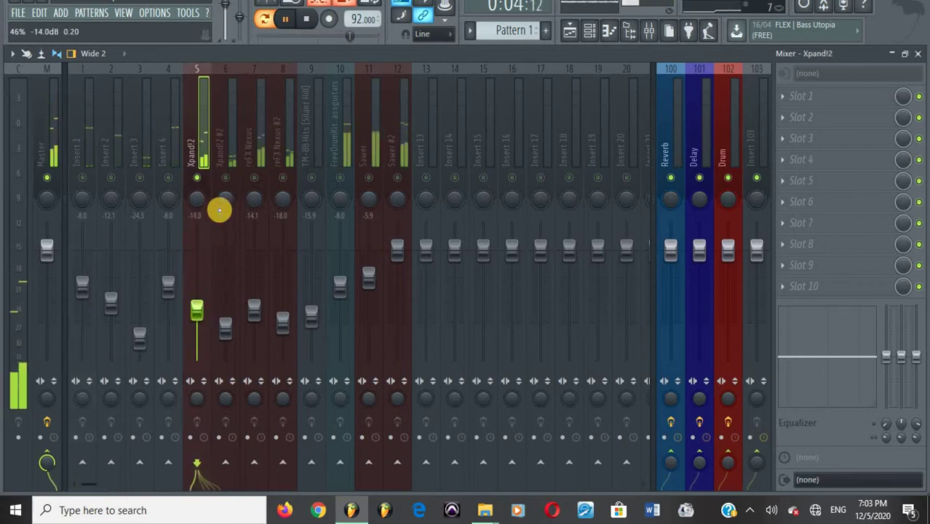
left_click(226, 179)
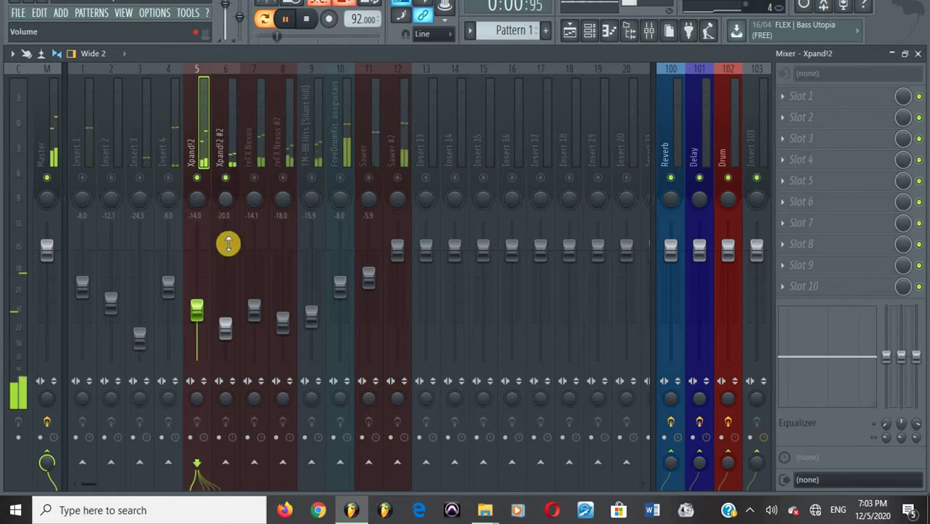
left_click_drag(225, 325, 226, 345)
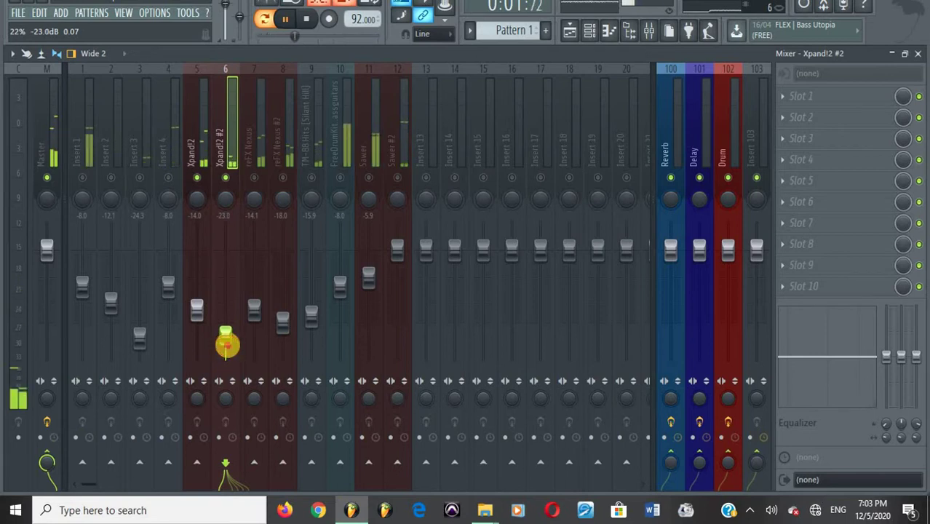
Step: Unmute the two reFX Nexus tracks and lower reFX Nexus to -15.0 dB and reFX Nexus #2 to -22.0 dB
left_click(254, 177)
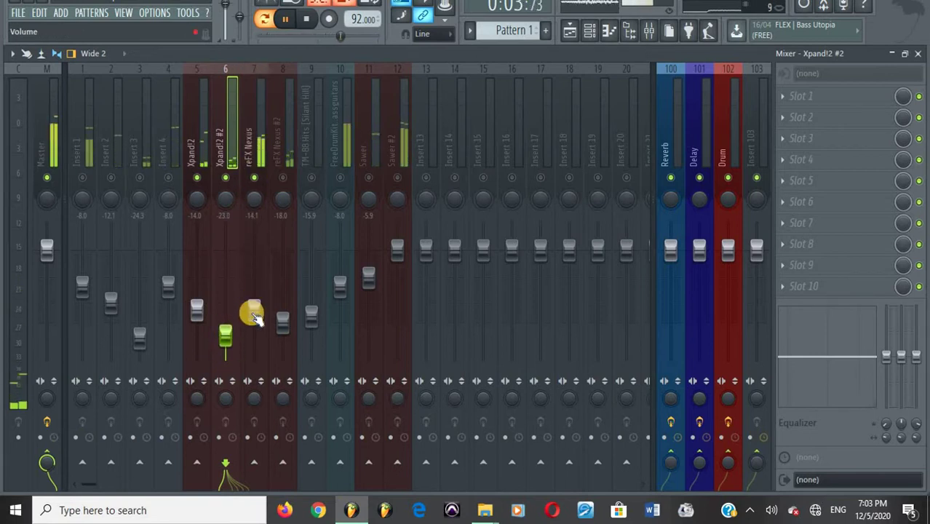
left_click_drag(258, 319, 254, 314)
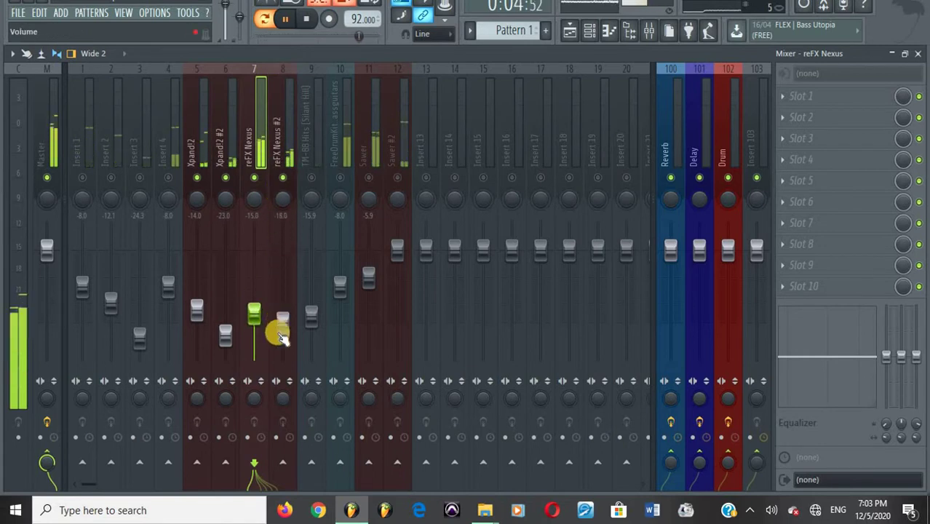
left_click_drag(282, 332, 276, 352)
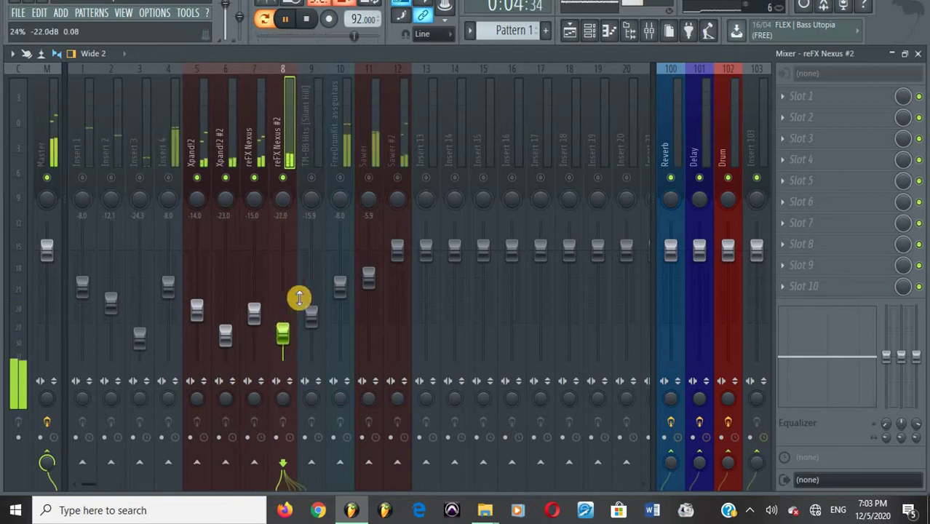
Step: Unmute the TM-88 Hits [Silant Hill] track and set its level to -15.0 dB
left_click(312, 178)
left_click(311, 313)
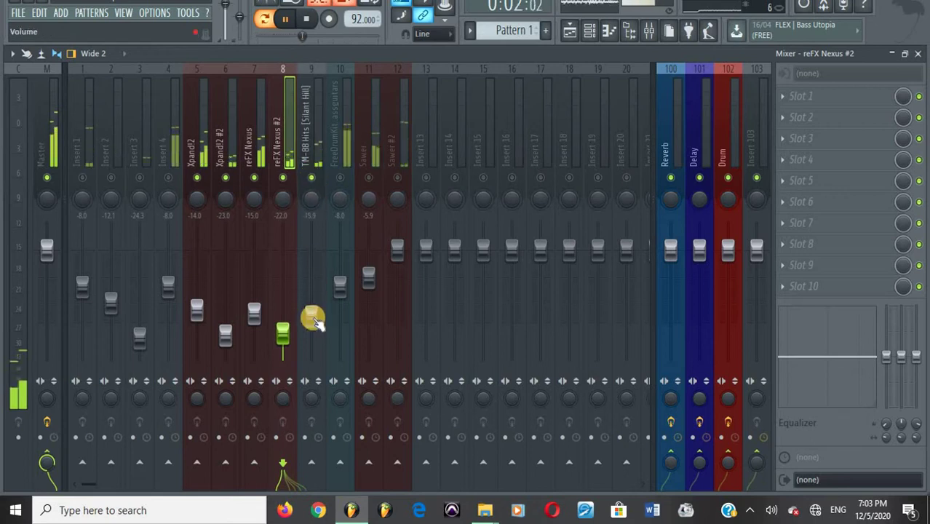
left_click_drag(312, 318, 312, 310)
Step: Lower Sawer to -16.0 dB and Sawer #2 to -8.0 dB with both unmuted, and restore all muted tracks
left_click(372, 179)
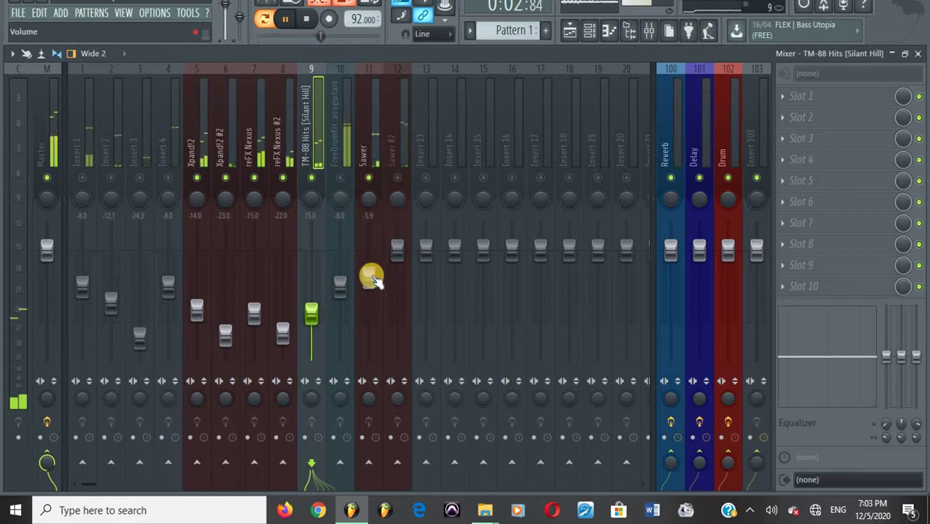
left_click_drag(371, 277, 368, 355)
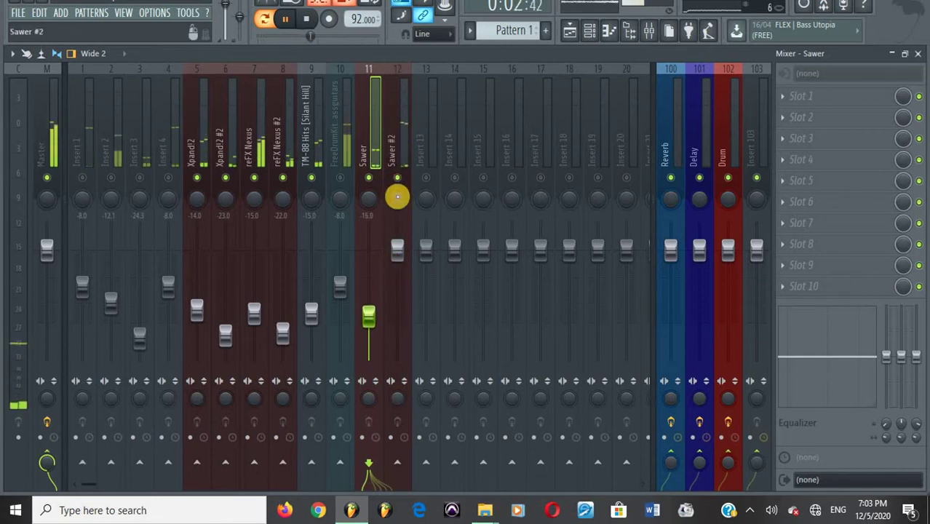
left_click_drag(396, 251, 389, 325)
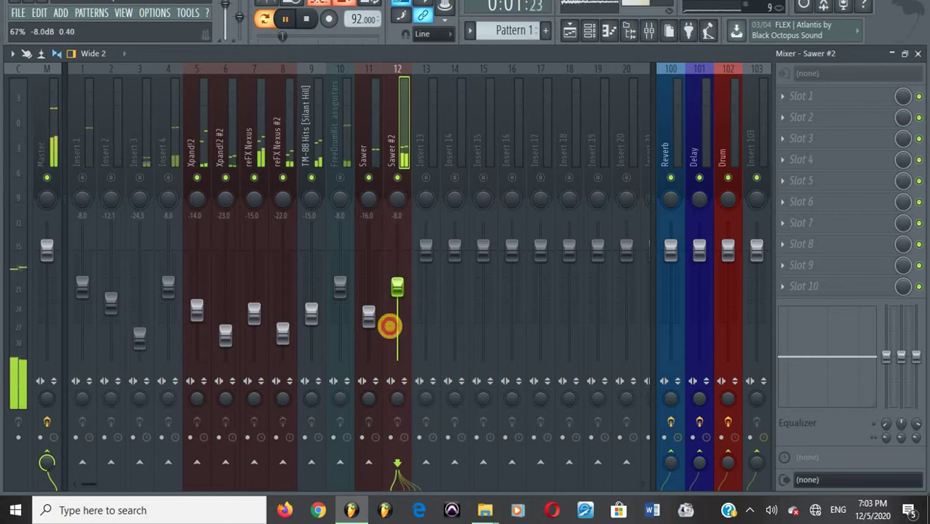
right_click(401, 181)
right_click(402, 180)
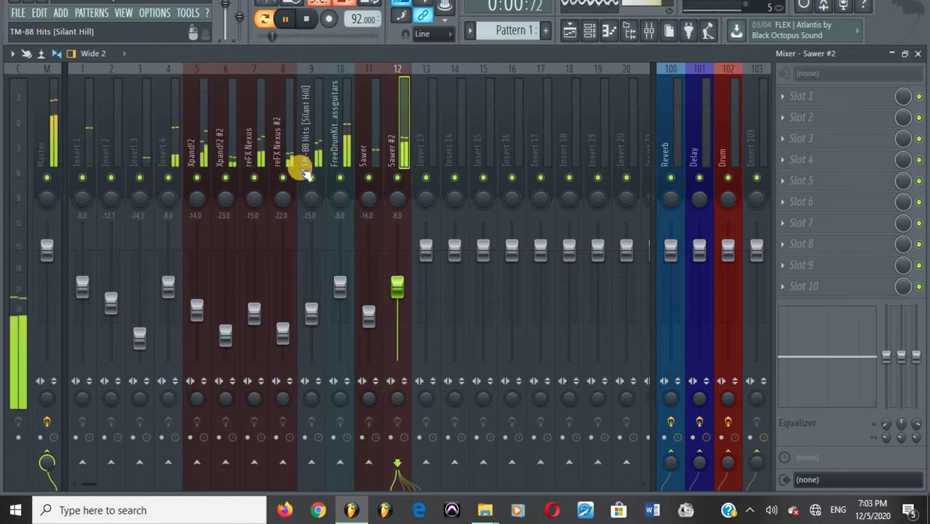
Step: Briefly replay the balanced mix, stop playback, and set Insert 1's stereo separation to fully merged
key("space")
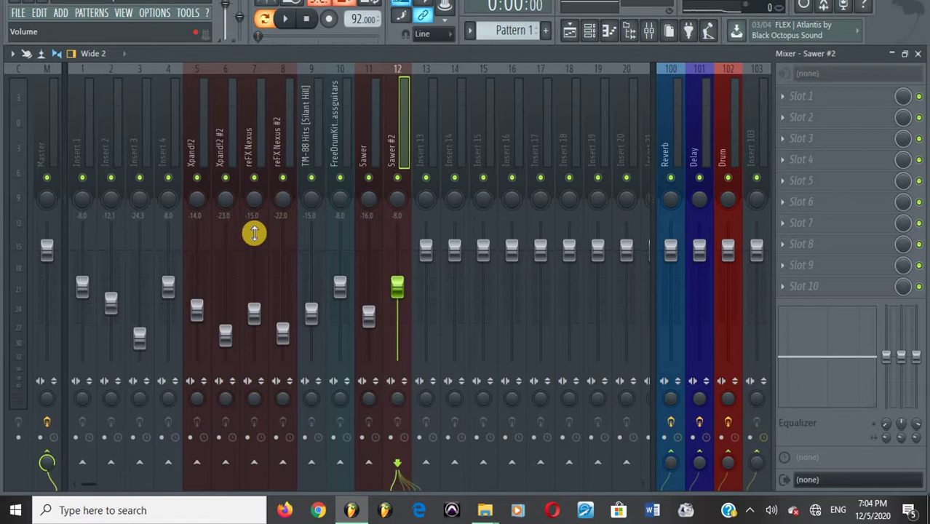
key("space")
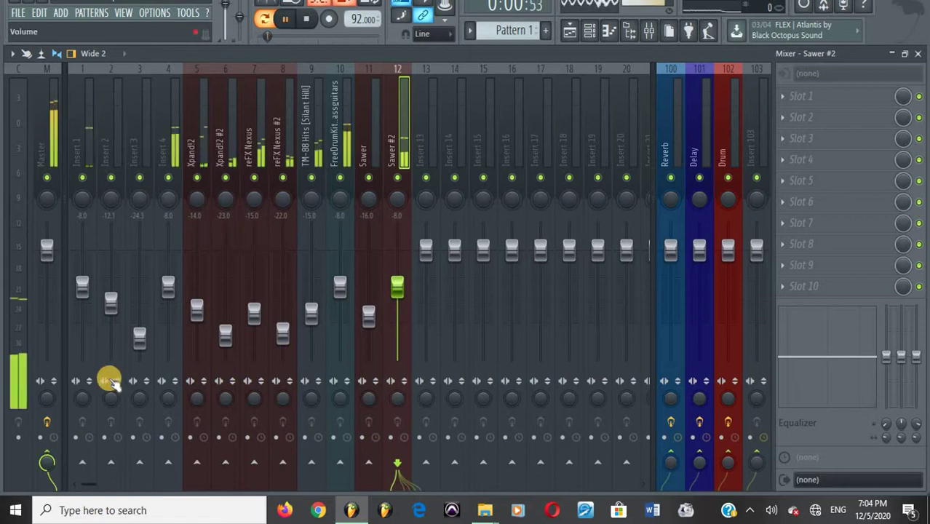
key("space")
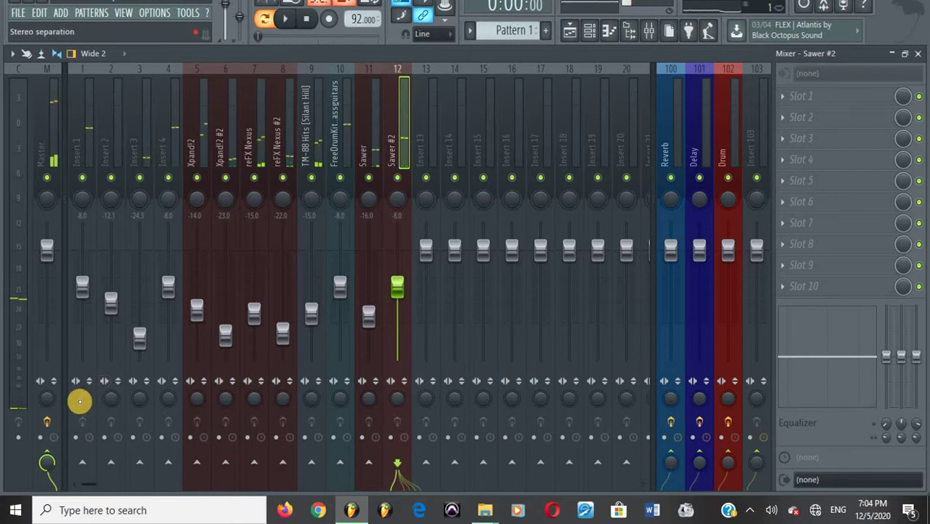
left_click_drag(79, 401, 102, 364)
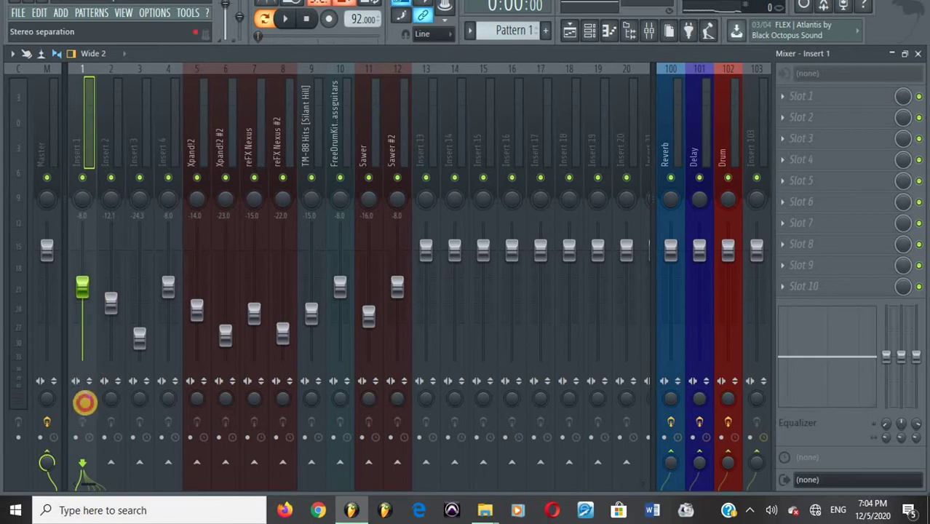
left_click_drag(84, 402, 81, 245)
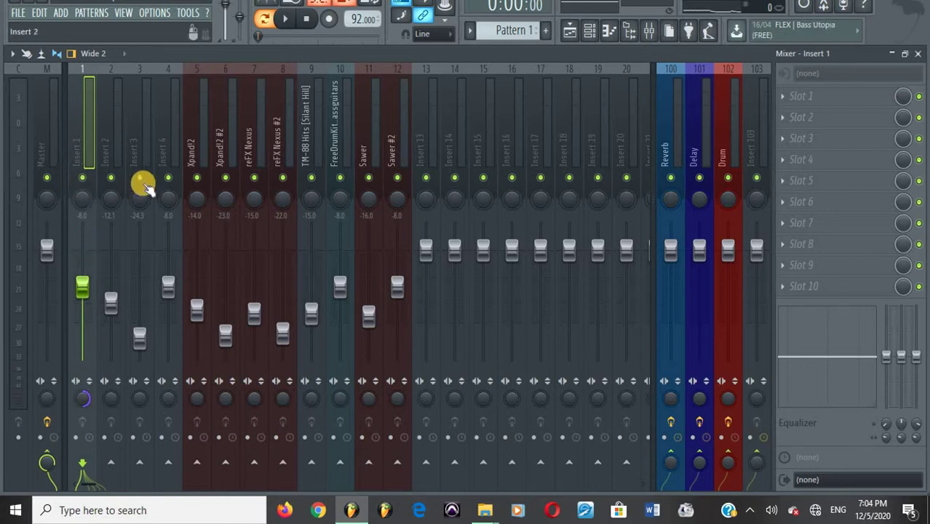
Step: Open the TM-88 Kicks [Bill] notes in the piano roll and raise the velocity of all of them to maximum
left_click(588, 31)
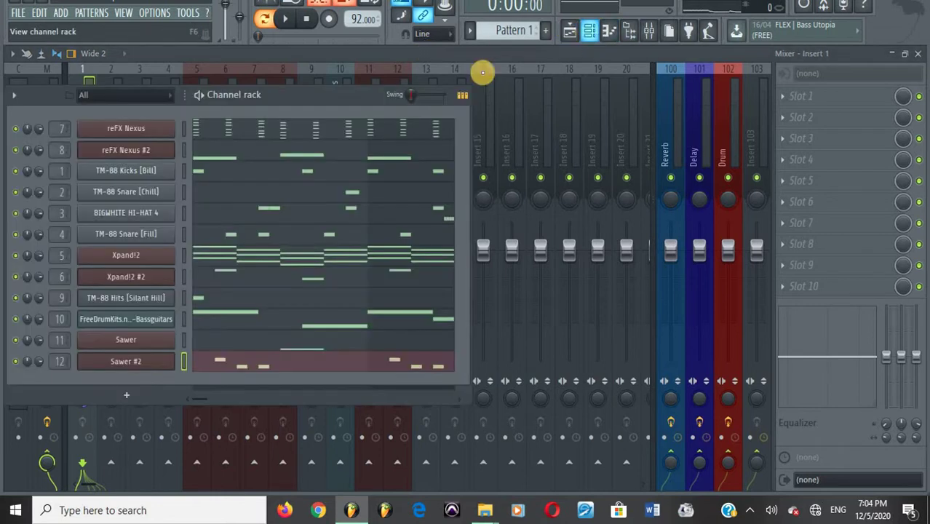
left_click(230, 172)
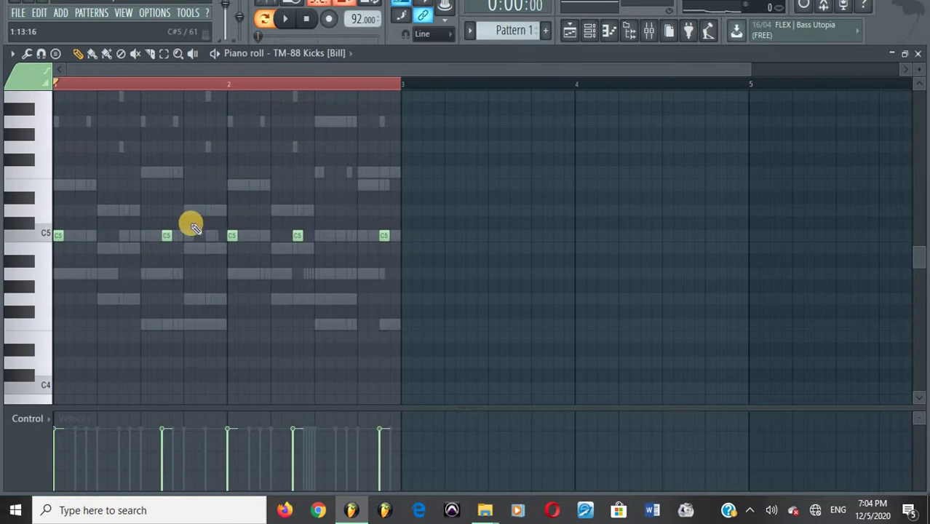
key("ctrl+a")
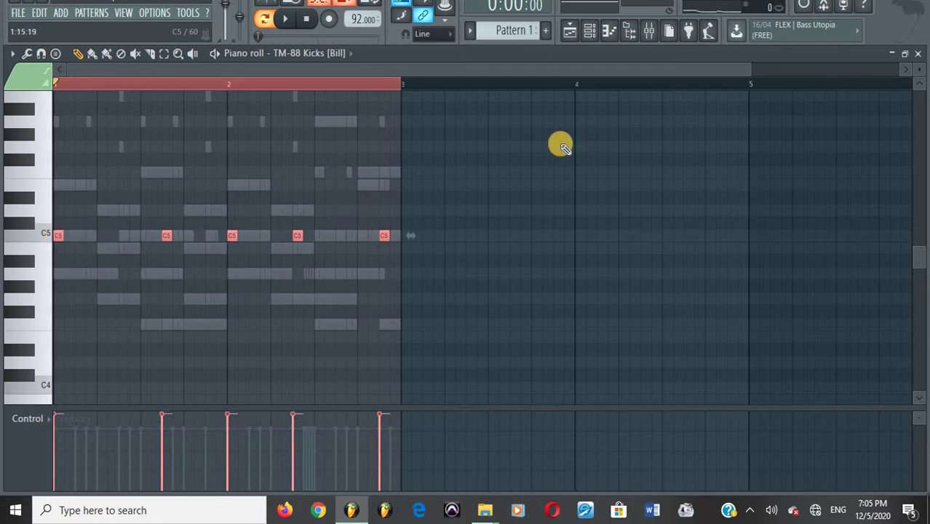
Step: Return to the mixer, audition the pattern, and set the stereo separation of Insert 4 and Insert 3 to 100% merged
left_click(649, 30)
key("space")
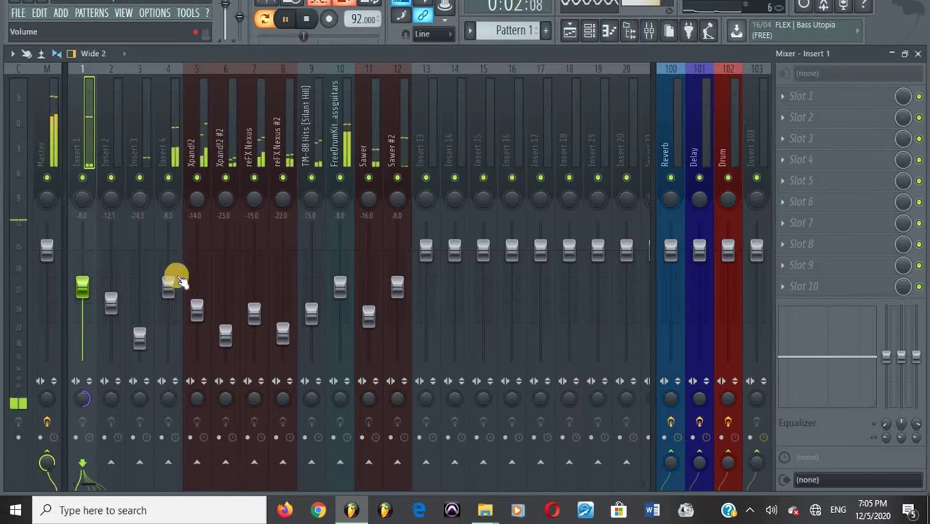
key("space")
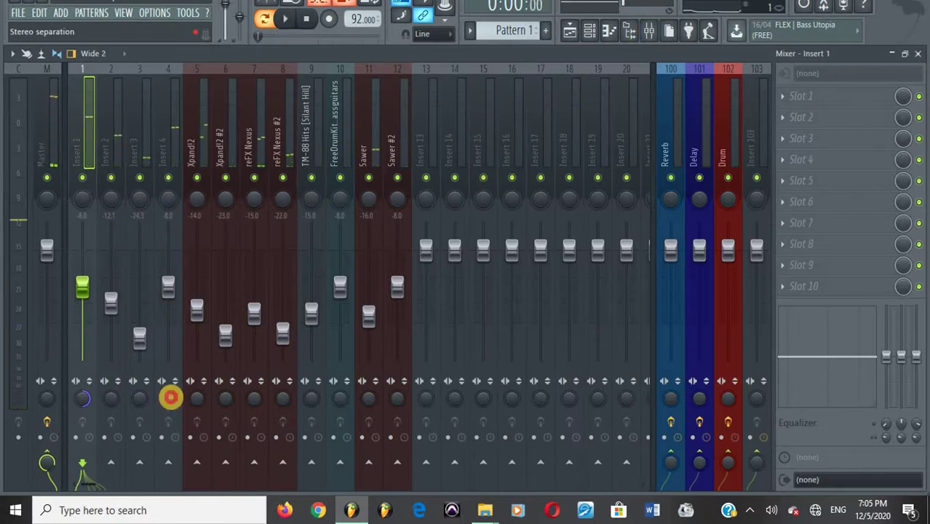
left_click(169, 398)
key("space")
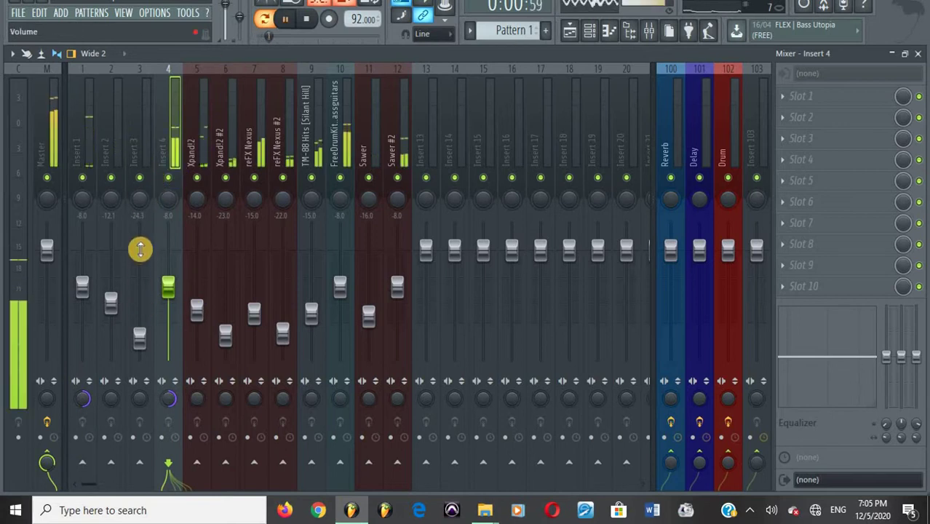
key("space")
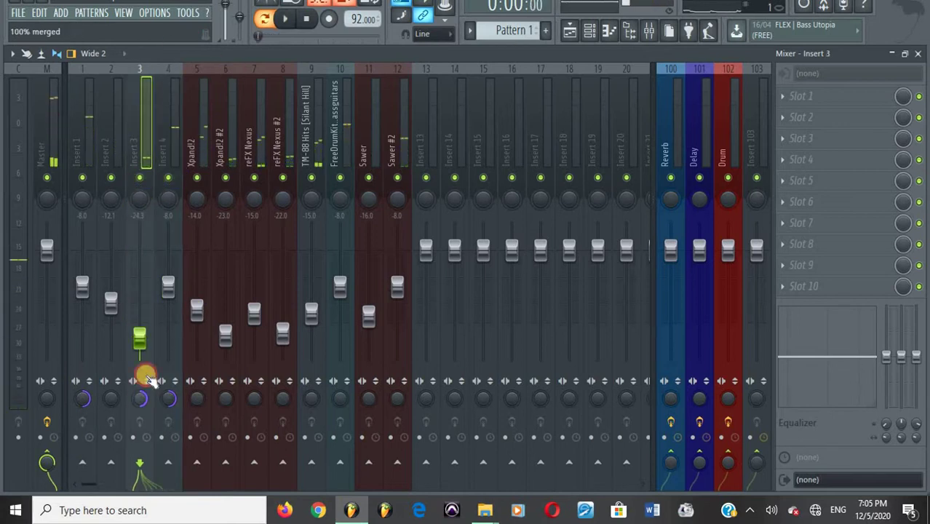
Step: Play the pattern with Insert 2 soloed to check its sound, and stop playback
left_click(115, 156)
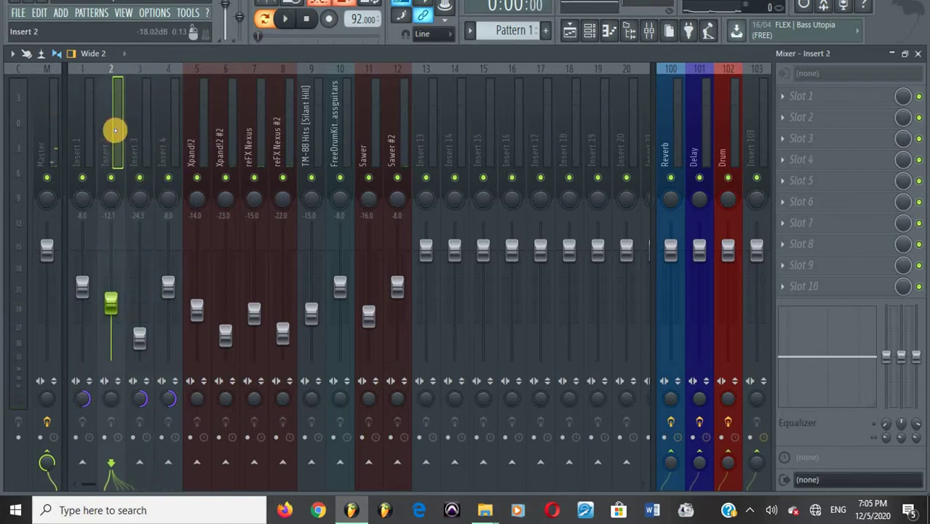
key("space")
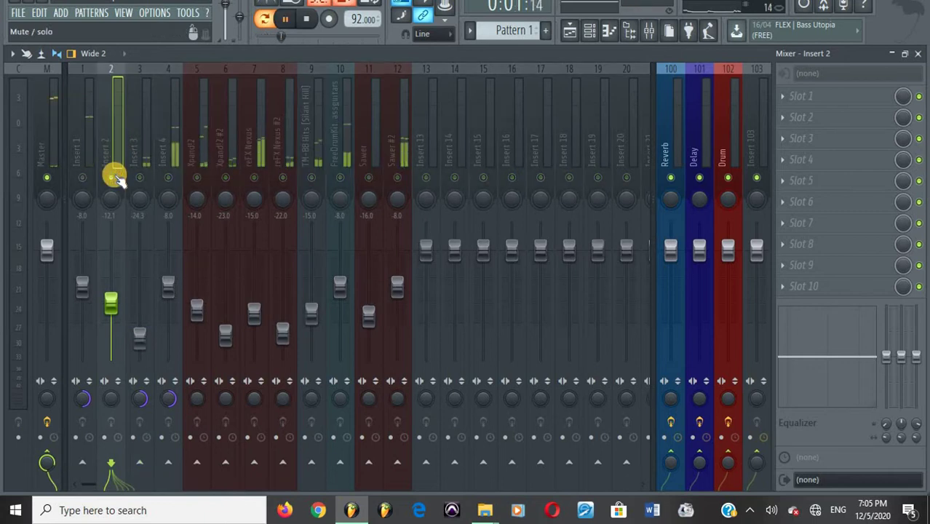
key("space")
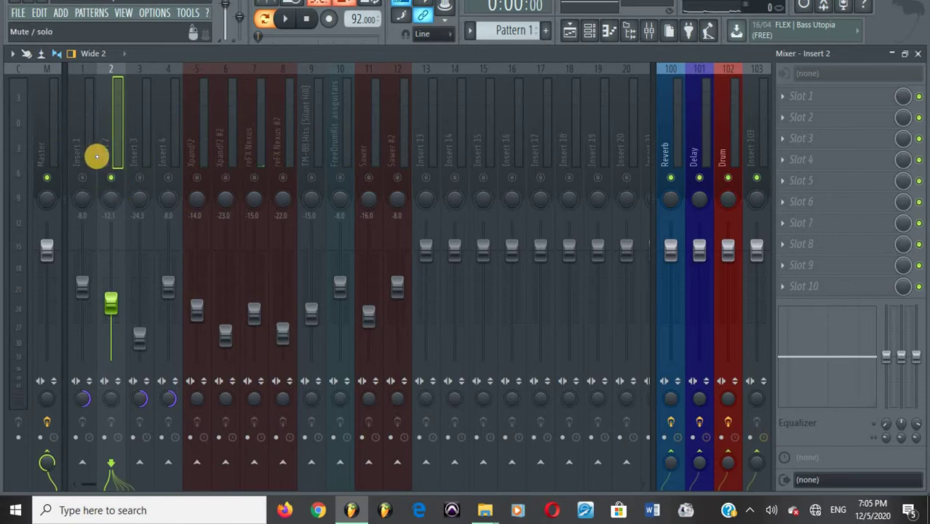
Step: Unmute Insert 4 and the FreeDrumKits bass guitar track, set the bass track's stereo separation to merged, and start playback
left_click(91, 137)
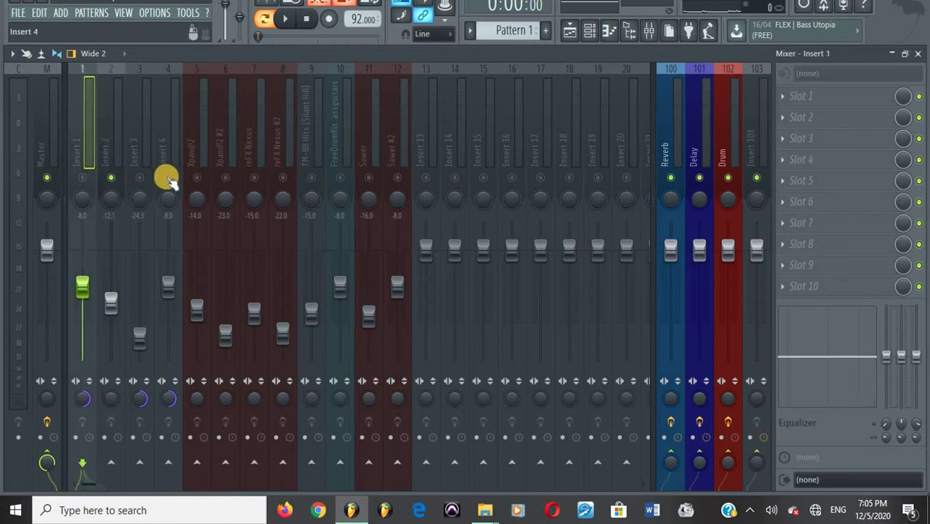
left_click(168, 178)
left_click(341, 178)
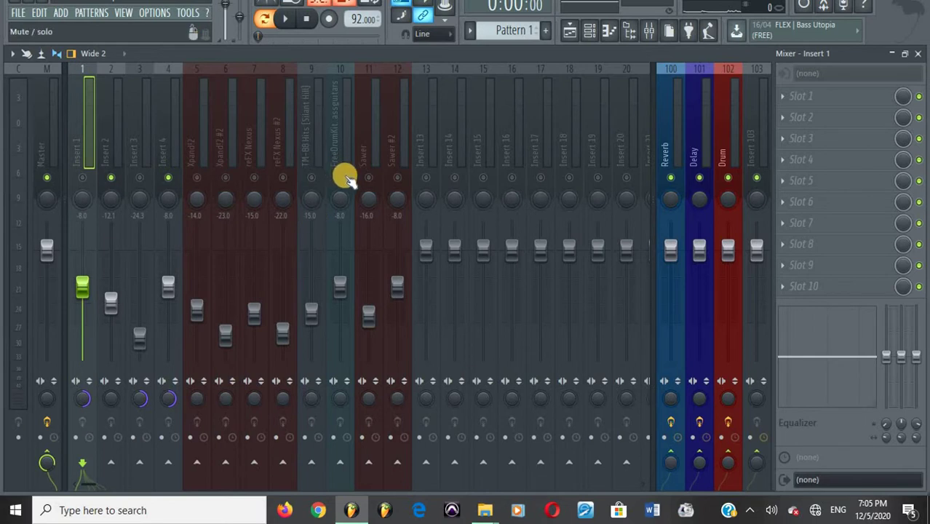
left_click(336, 318)
left_click_drag(341, 400, 339, 413)
key("space")
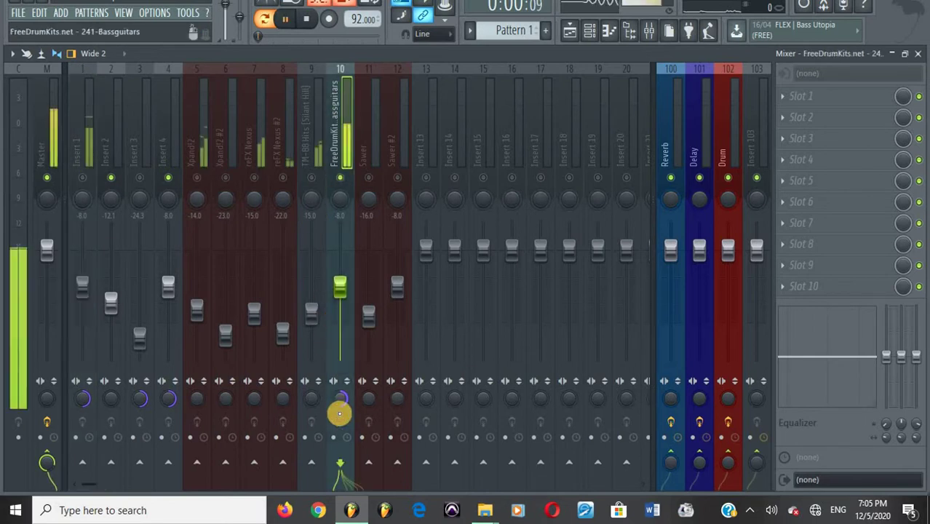
Step: Add Insert 3 to the audition, stop playback, and restore all the muted tracks
left_click(139, 178)
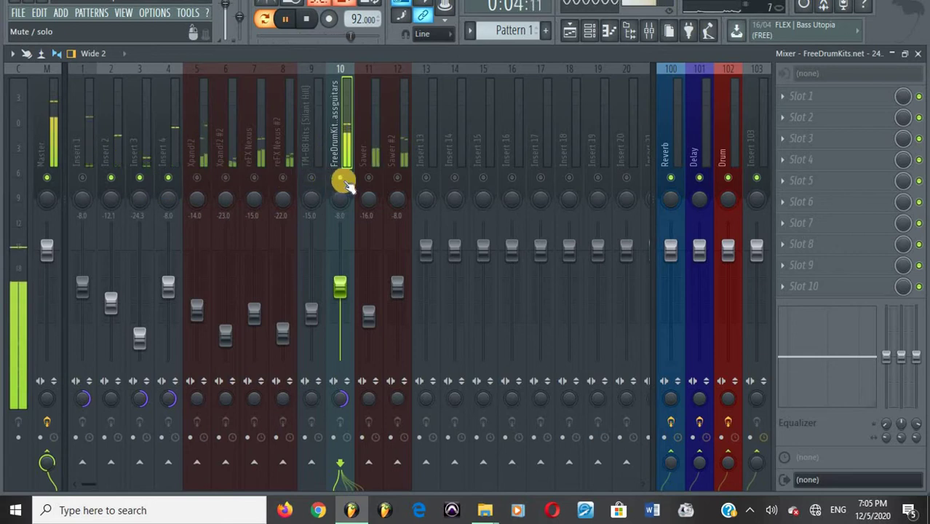
key("space")
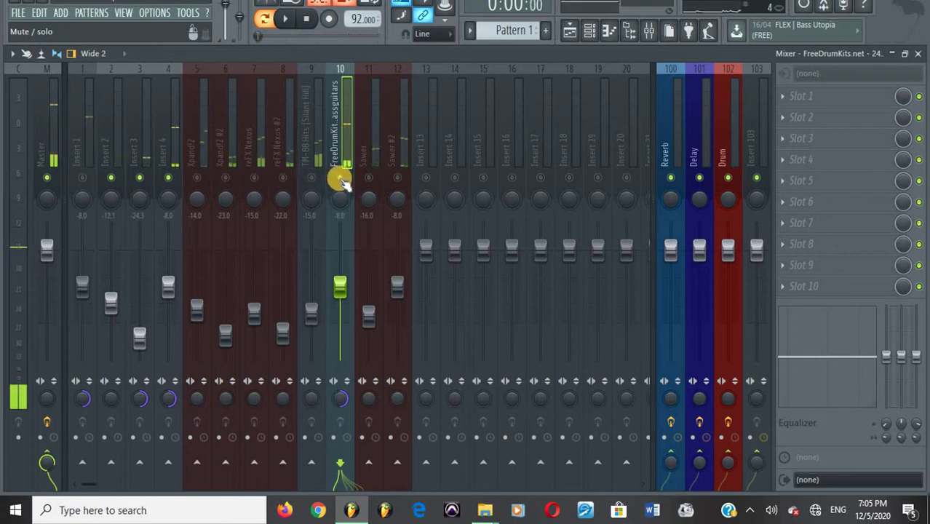
right_click(340, 179)
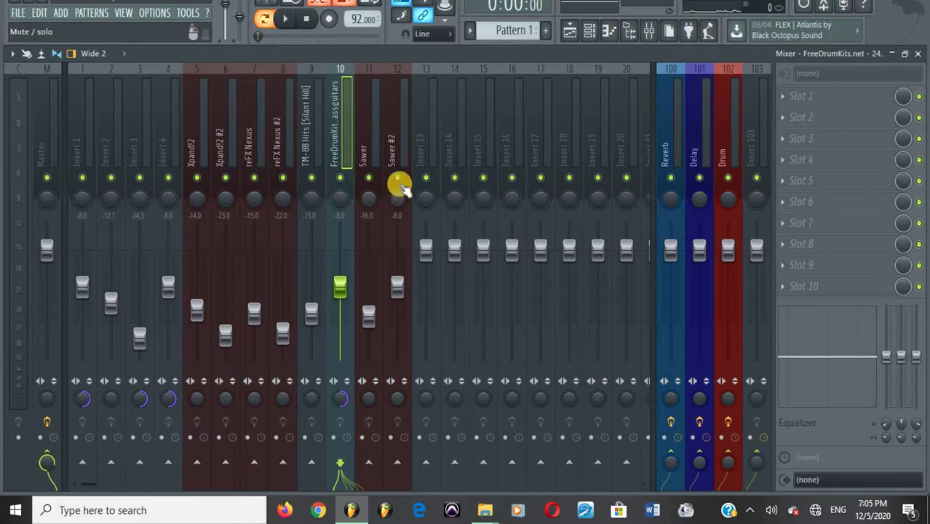
left_click(339, 179)
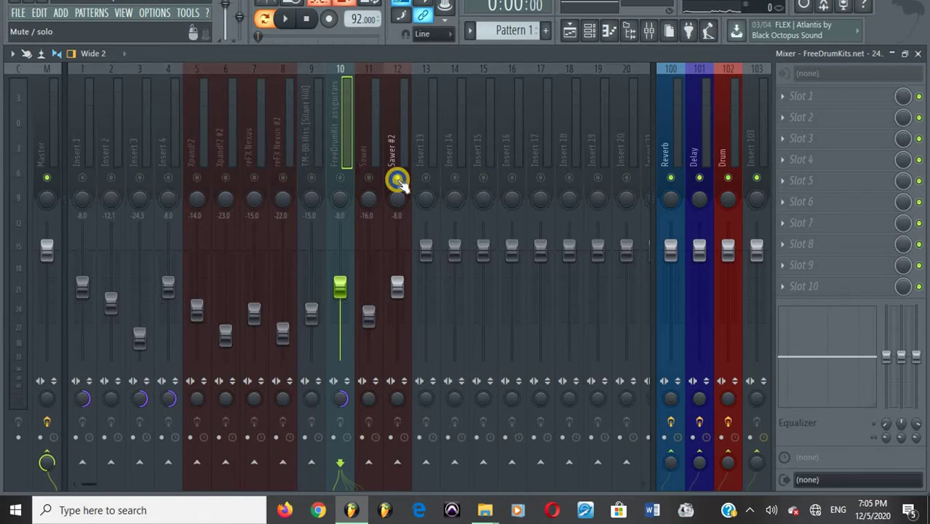
left_click(340, 179)
Step: Play the pattern with the bass guitar track and Inserts 1 to 4 muted, and pan Xpand!2 slightly right
key("space")
left_click(339, 179)
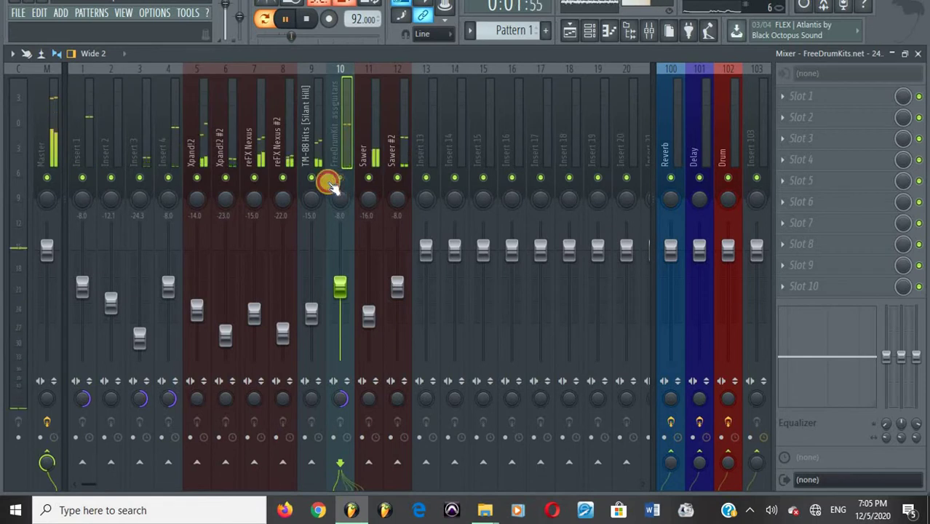
left_click(168, 178)
left_click(136, 180)
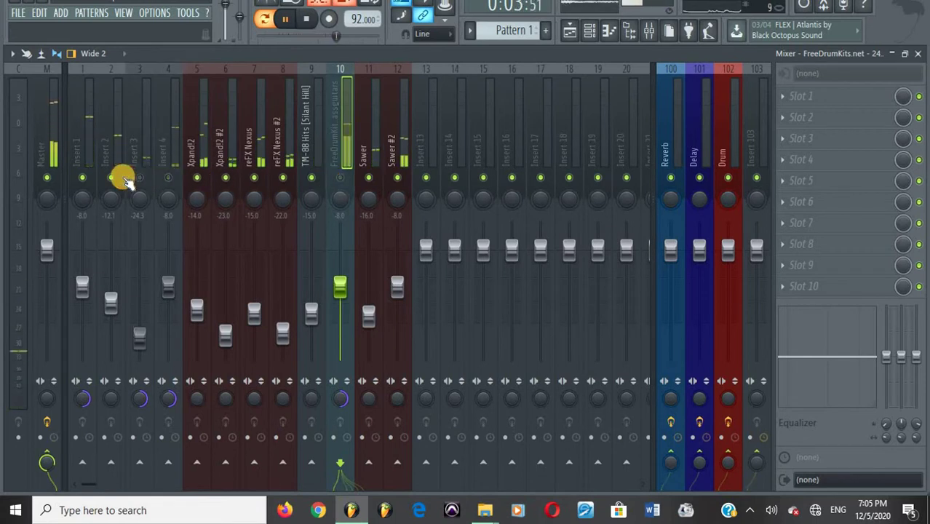
left_click(108, 179)
left_click(87, 179)
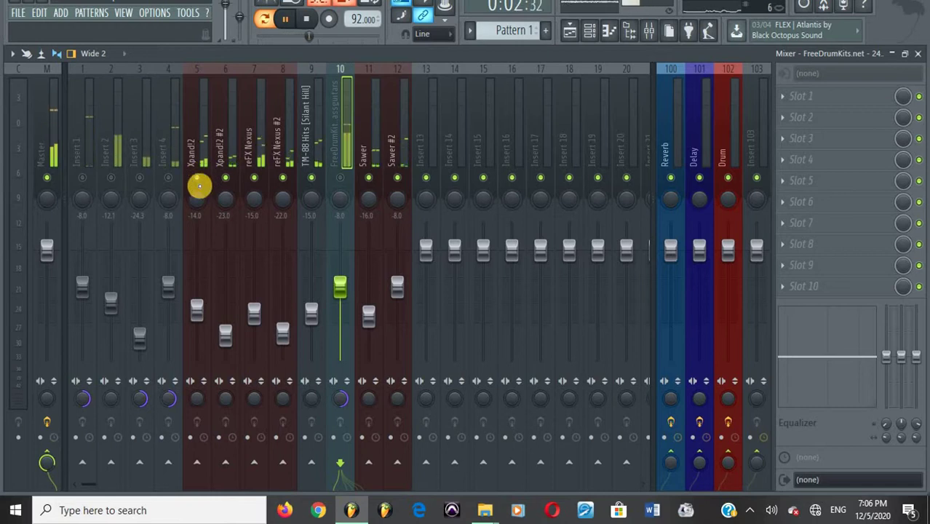
mouse_move(201, 199)
left_mouse_down()
mouse_move(200, 176)
mouse_move(213, 201)
left_mouse_up()
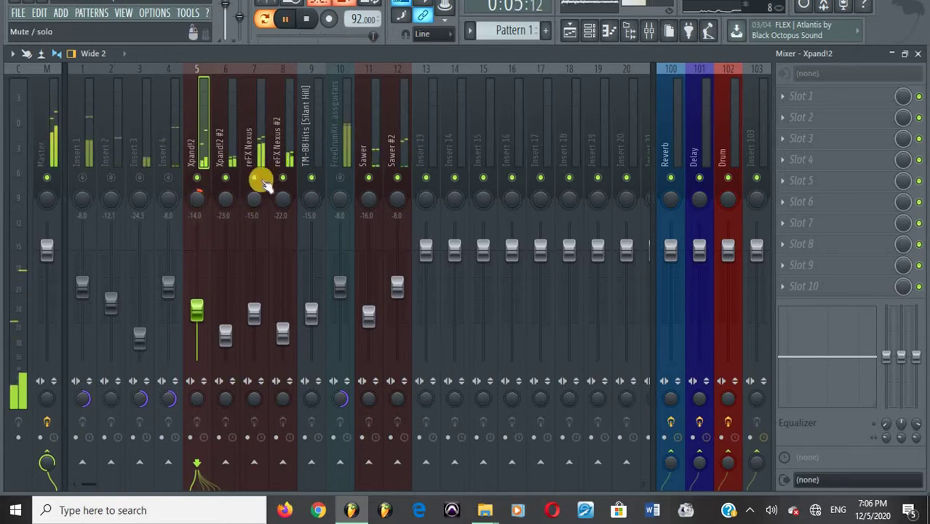
Step: Solo reFX Nexus, try panning it about 13% left, and reset its panning
right_click(256, 175)
left_click_drag(256, 200, 256, 204)
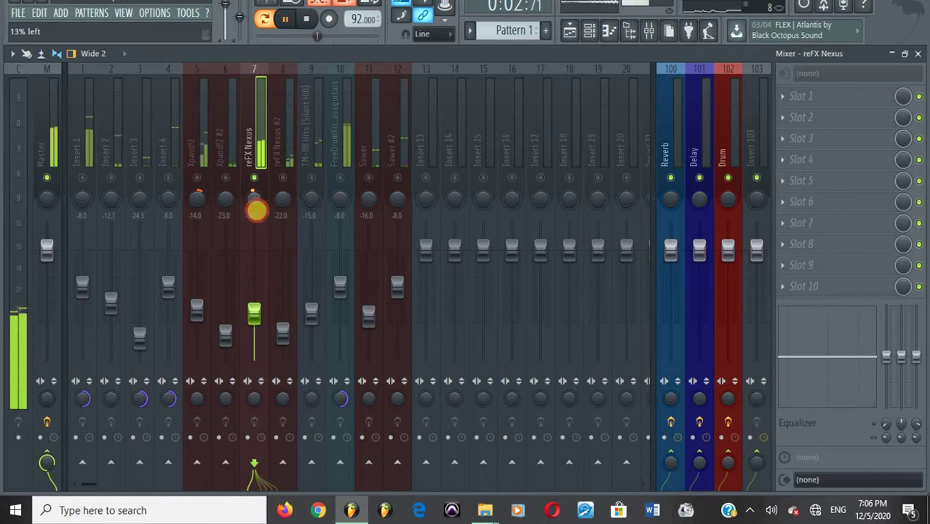
right_click(256, 198)
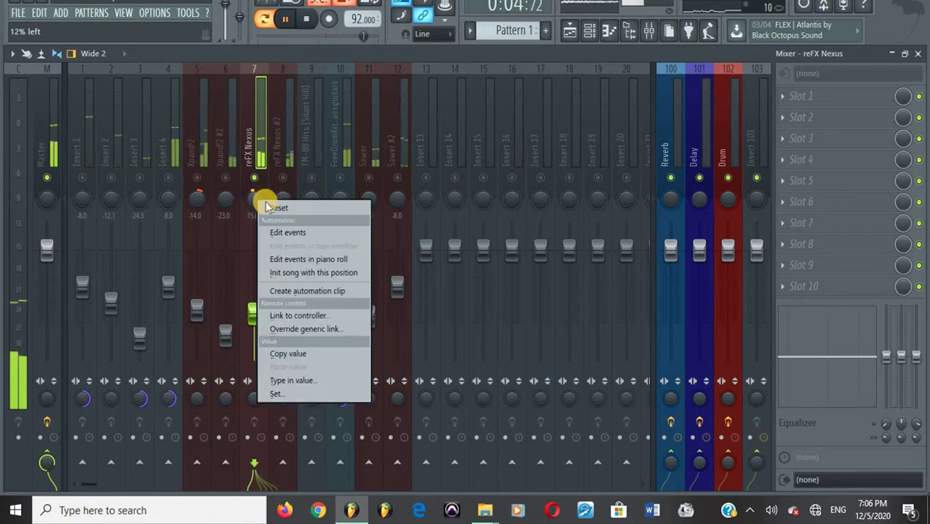
left_click(265, 206)
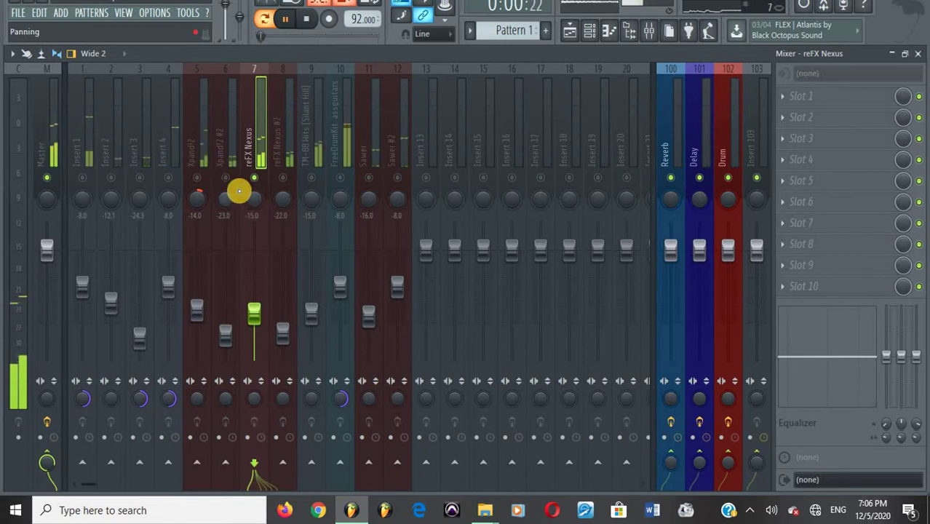
Step: Unmute Xpand!2 #2, pan it well to the left, and audition it together with reFX Nexus
left_click(225, 179)
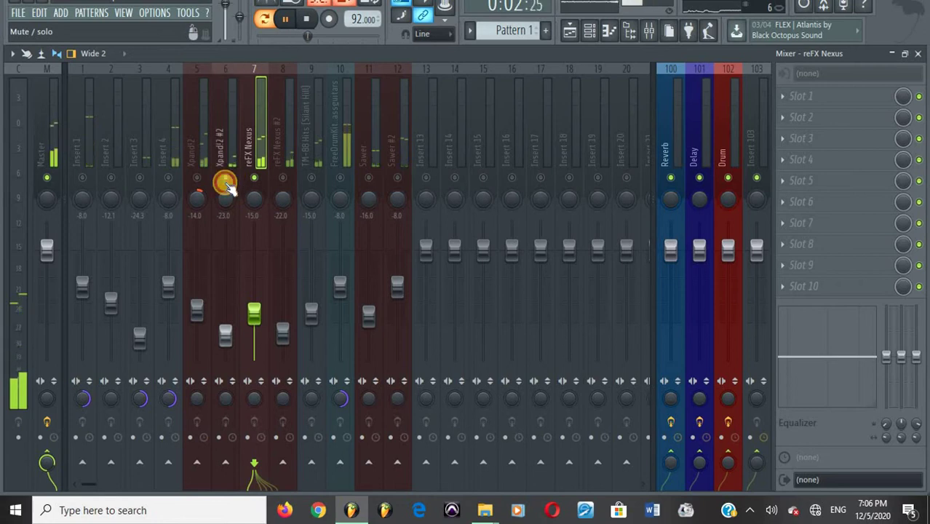
left_click(226, 202)
key("space")
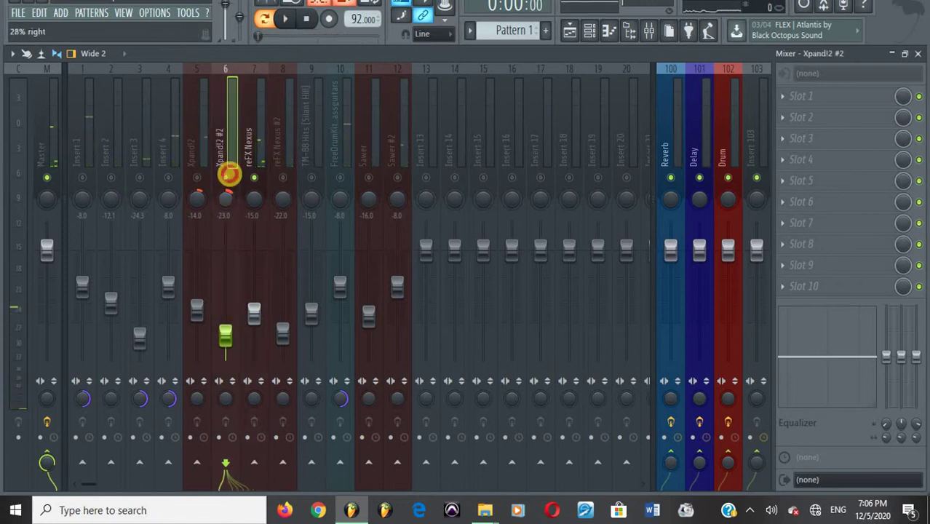
left_click_drag(227, 173, 234, 268)
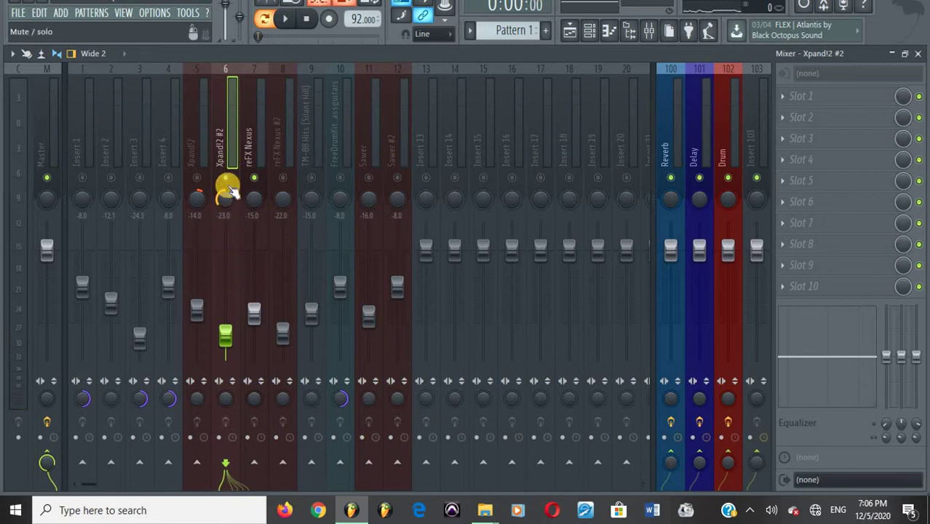
key("space")
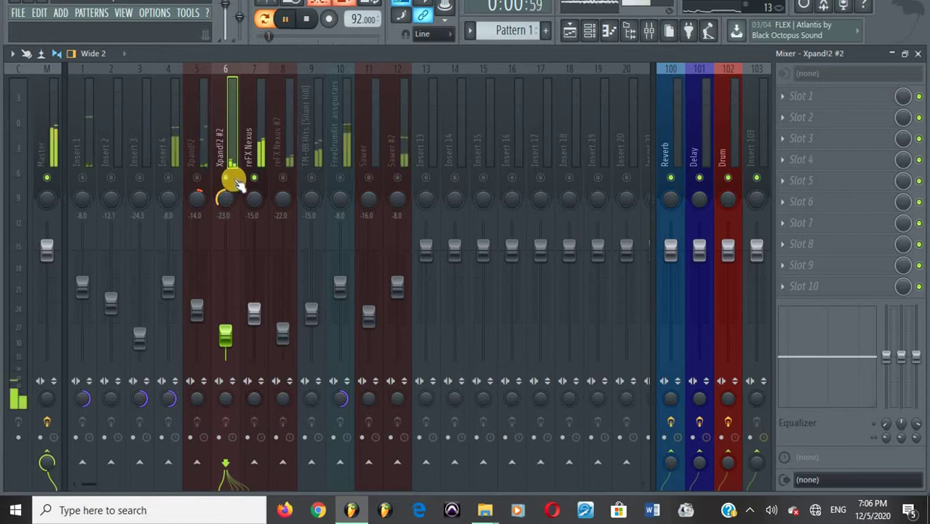
Step: Solo reFX Nexus #2, unmute Sawer and Sawer #2 alongside it, and pan Sawer about 50% right
left_click(285, 179)
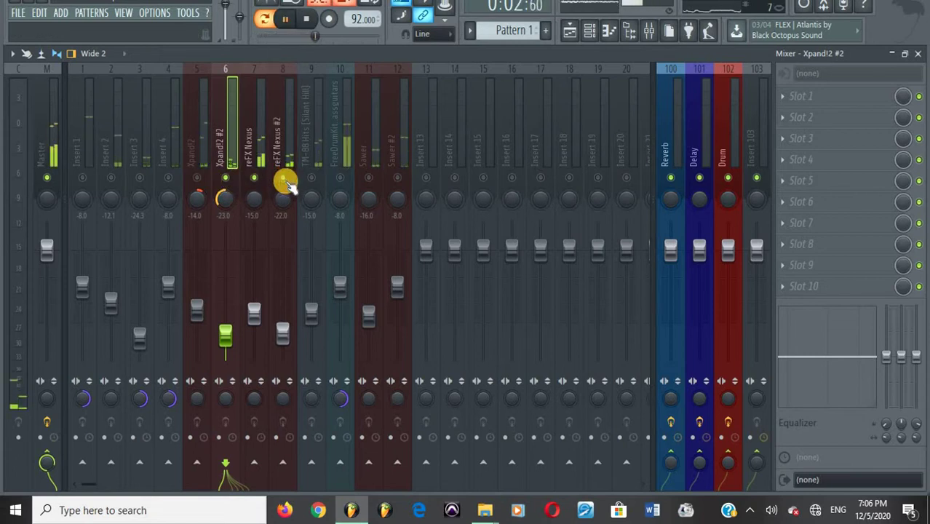
right_click(285, 179)
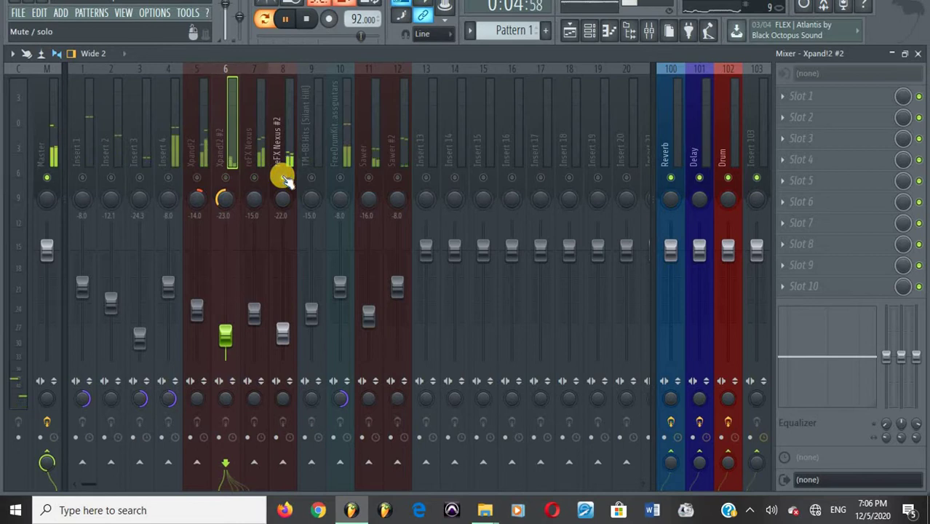
left_click(369, 179)
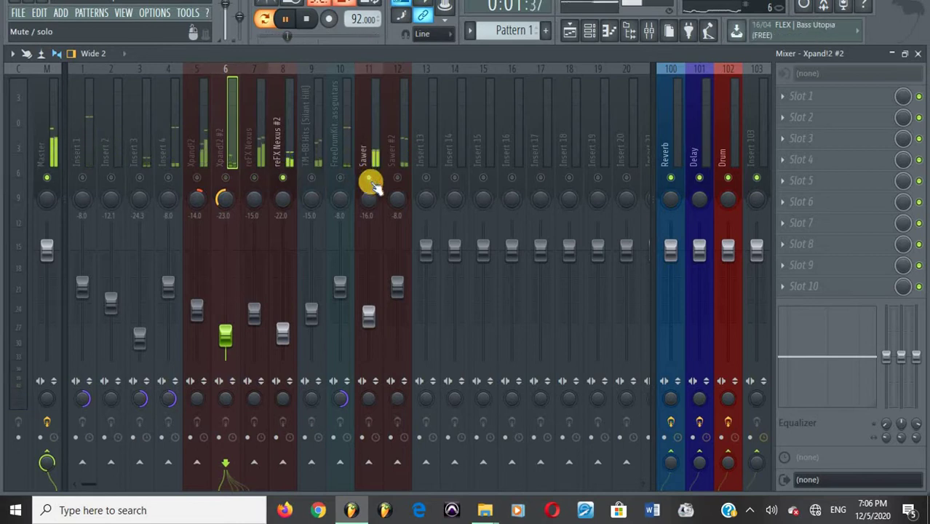
left_click(394, 179)
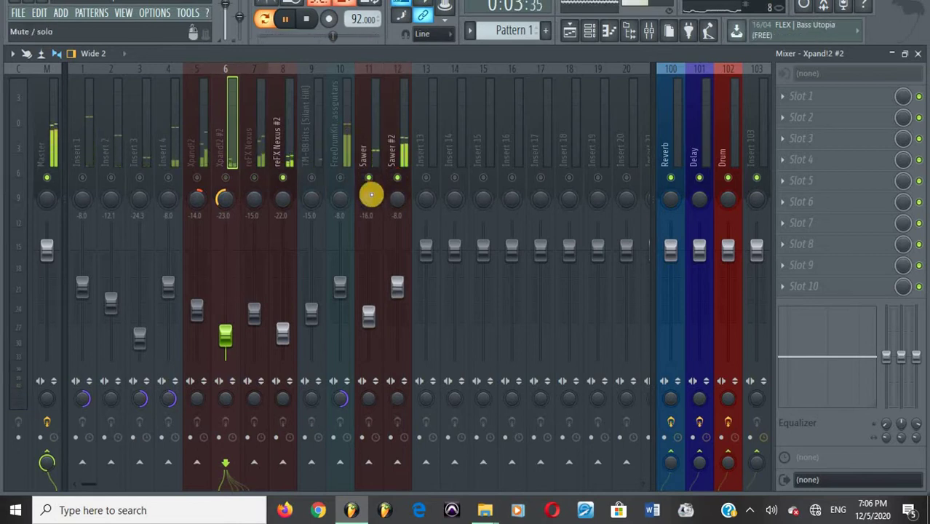
left_click_drag(368, 199, 369, 150)
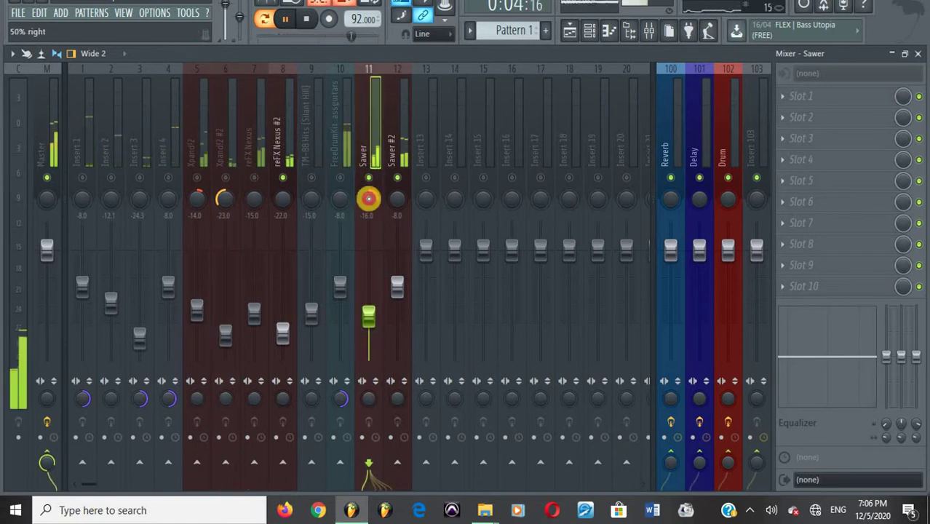
Step: Mute Sawer #2, audition reFX Nexus #2 on its own, and stop playback
left_click(399, 179)
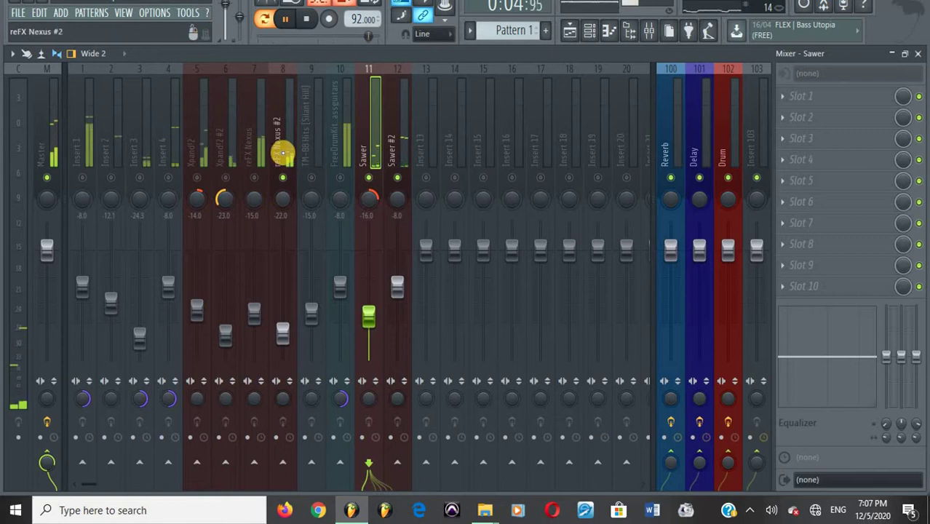
right_click(283, 177)
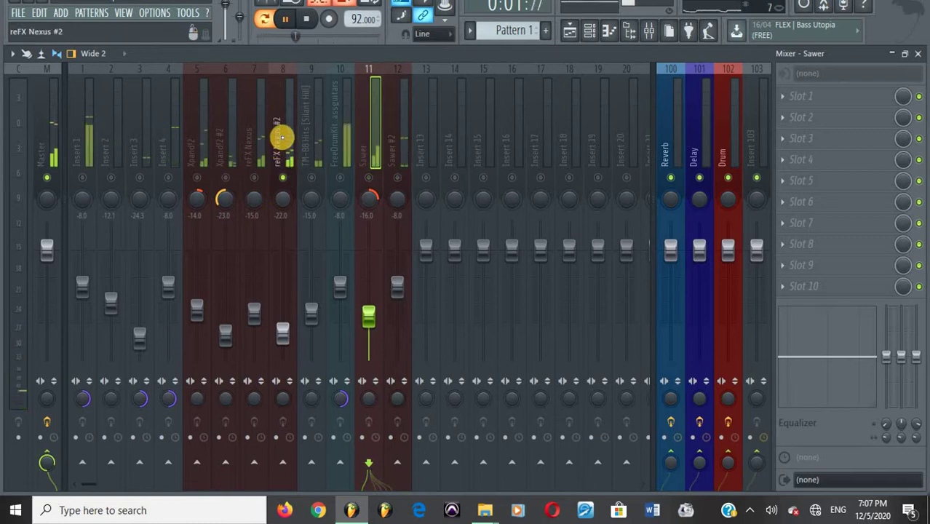
left_click(281, 132)
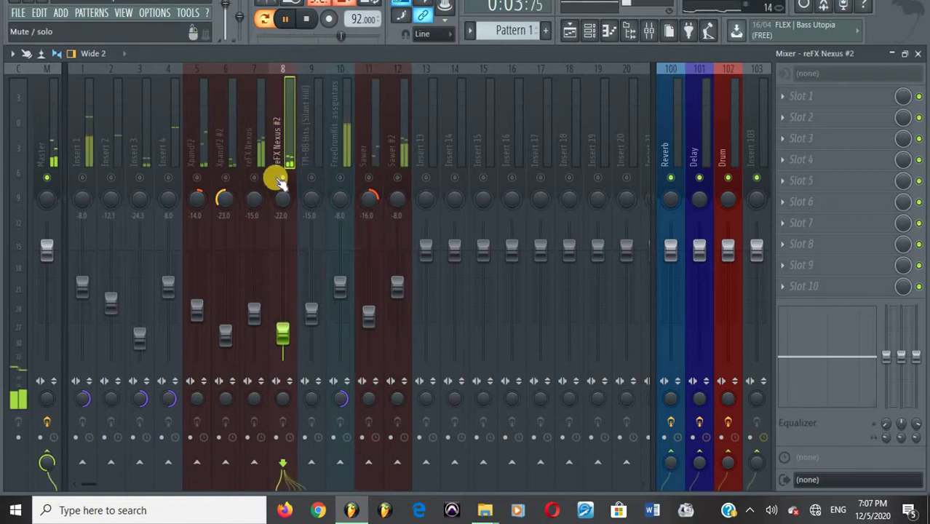
key("space")
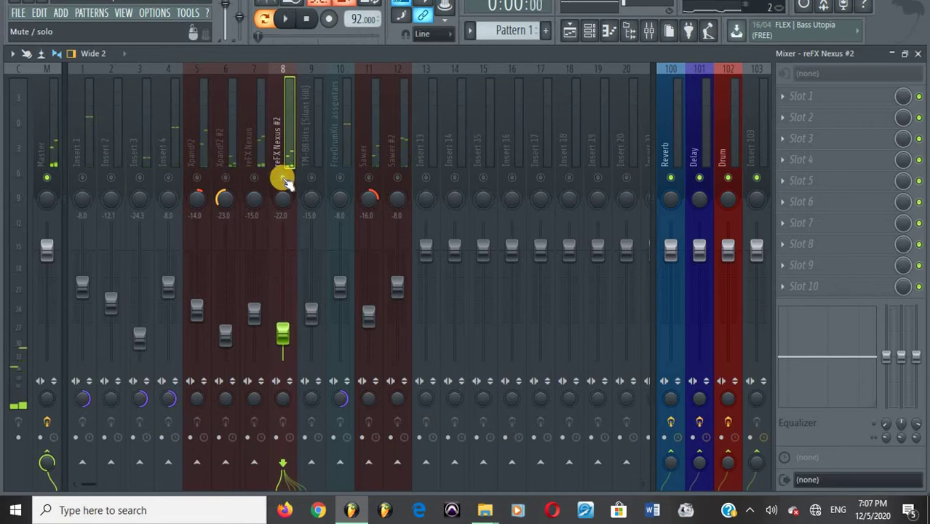
Step: Restore the muted tracks, solo Sawer #2, play the pattern to audition it, and stop playback
right_click(283, 179)
left_click(397, 179)
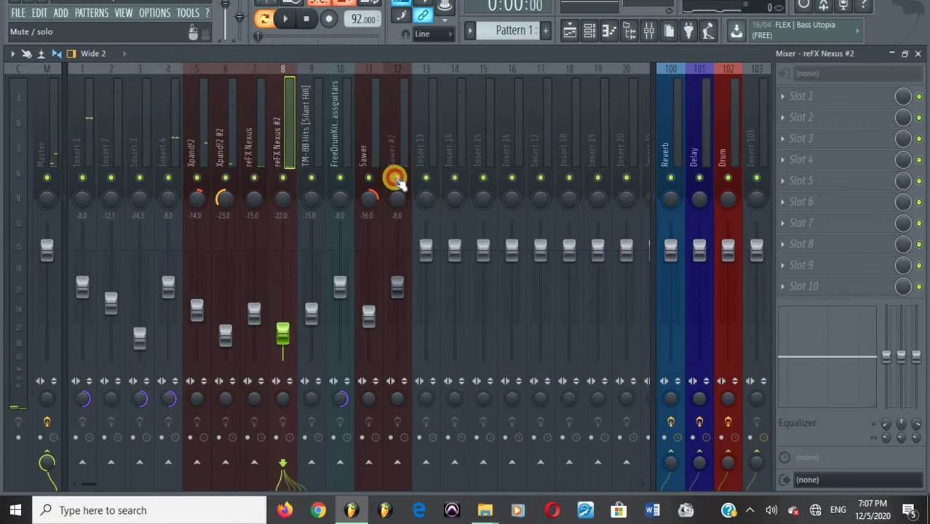
right_click(397, 179)
key("space")
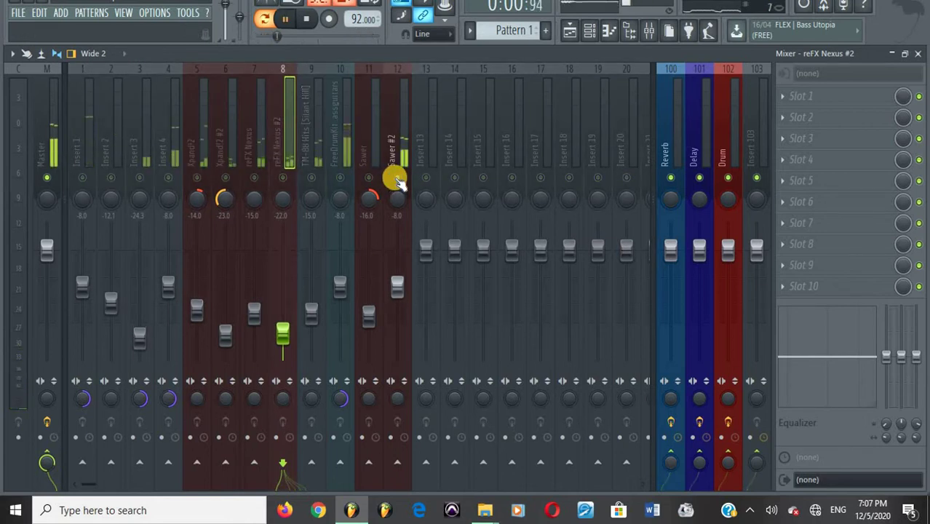
key("space")
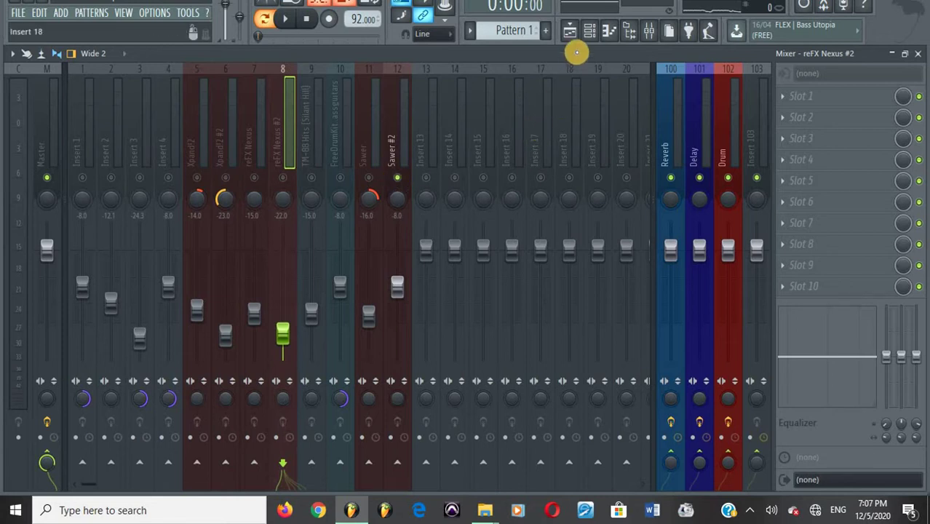
Step: Open the Sawer #2 instrument from the channel rack
left_click(589, 31)
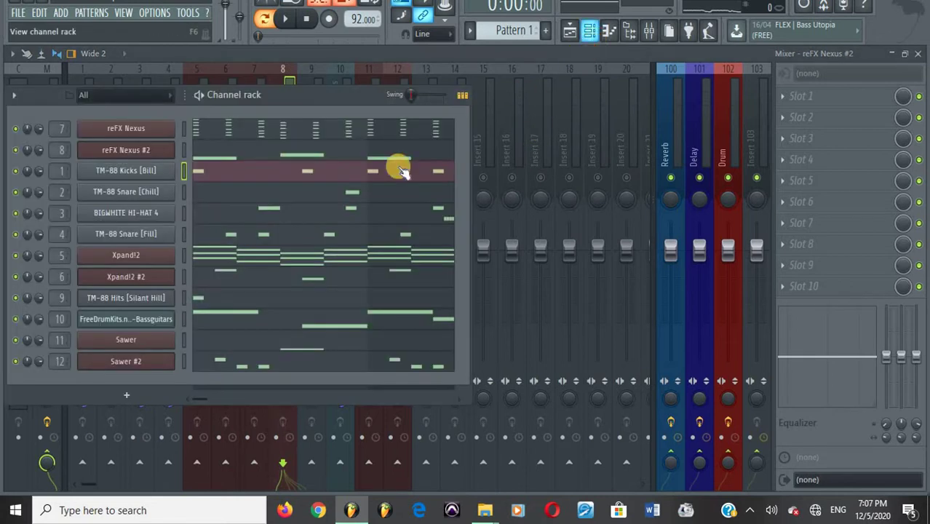
left_click(138, 362)
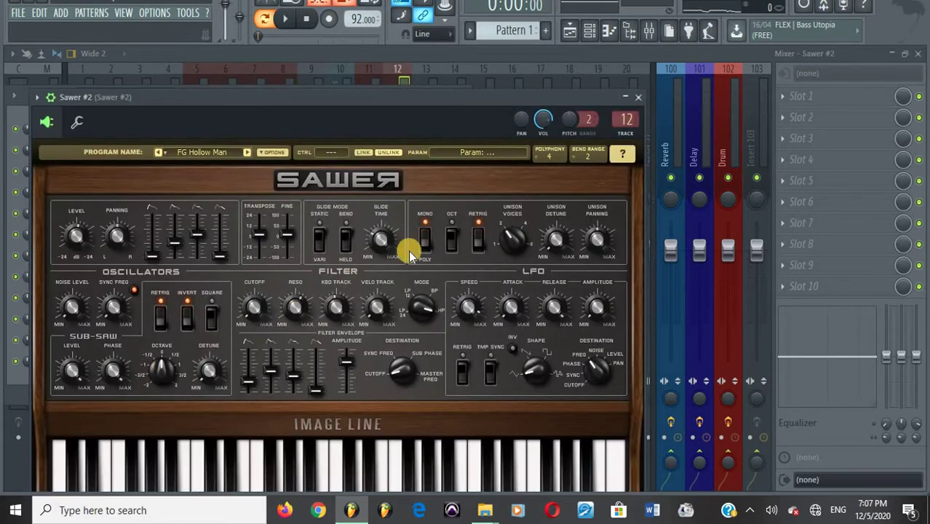
Step: Close the Sawer #2 instrument, unmute the other tracks again, and audition the full mix
left_click_drag(369, 96, 369, 45)
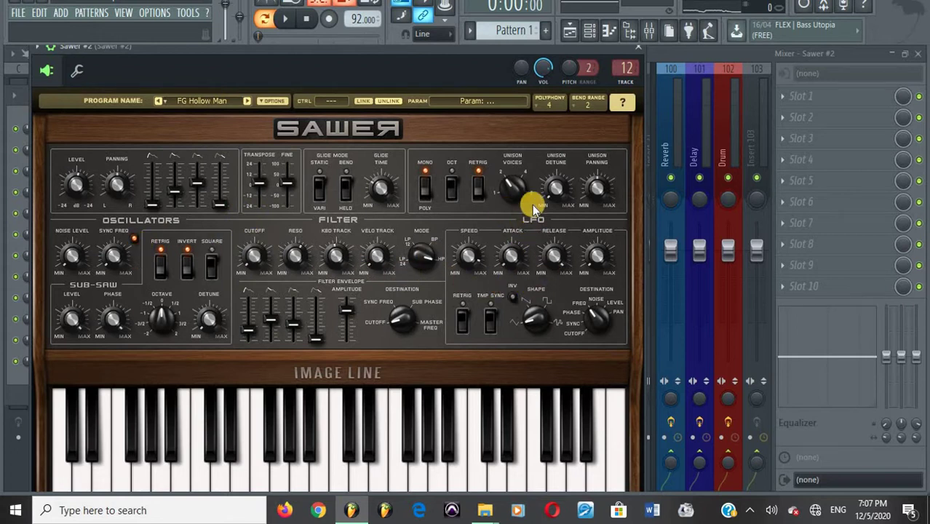
left_click(643, 53)
left_click(437, 69)
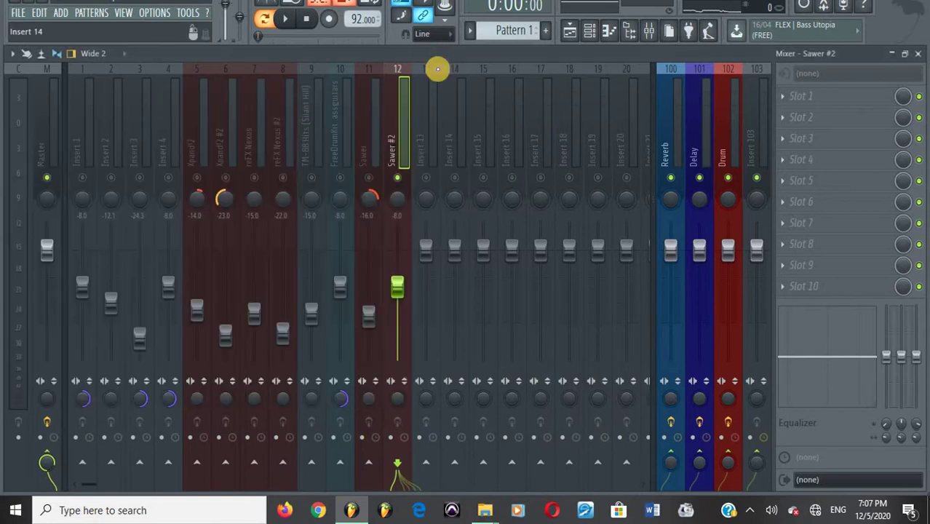
key("space")
right_click(401, 181)
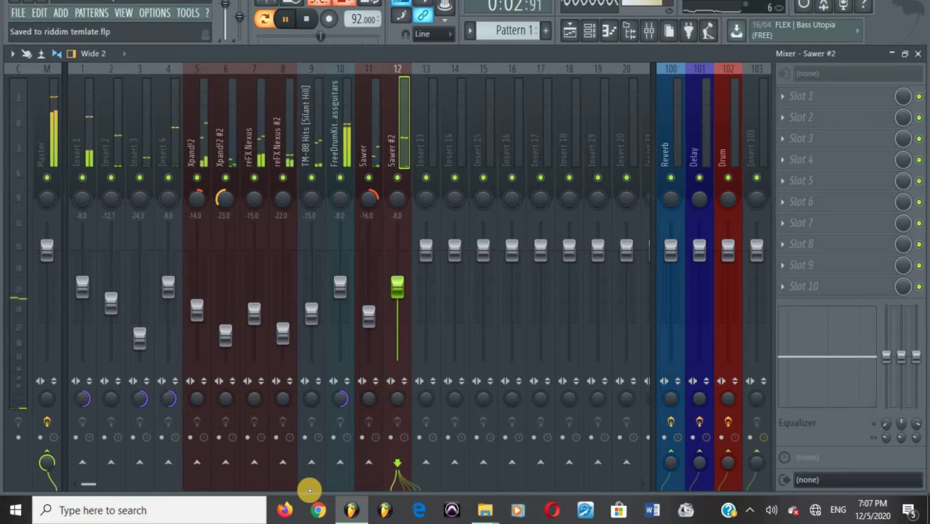
key("space")
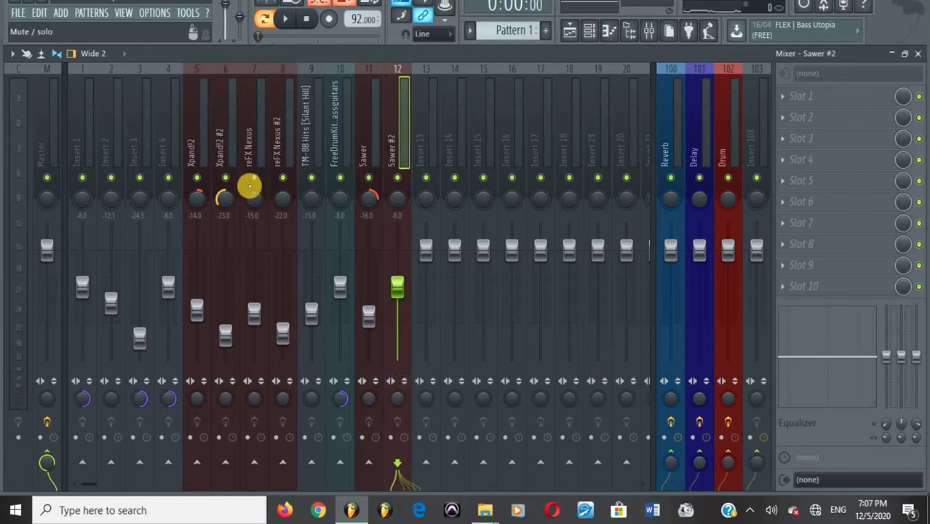
key("space")
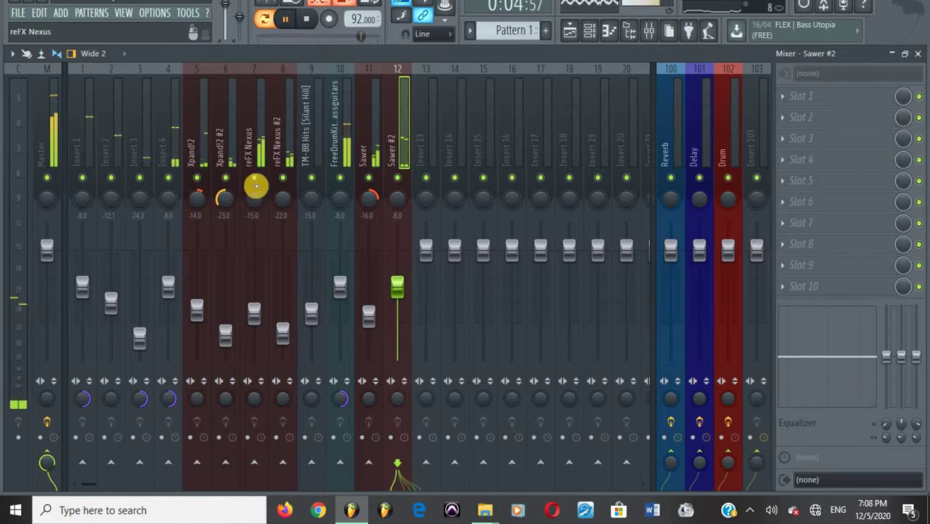
key("space")
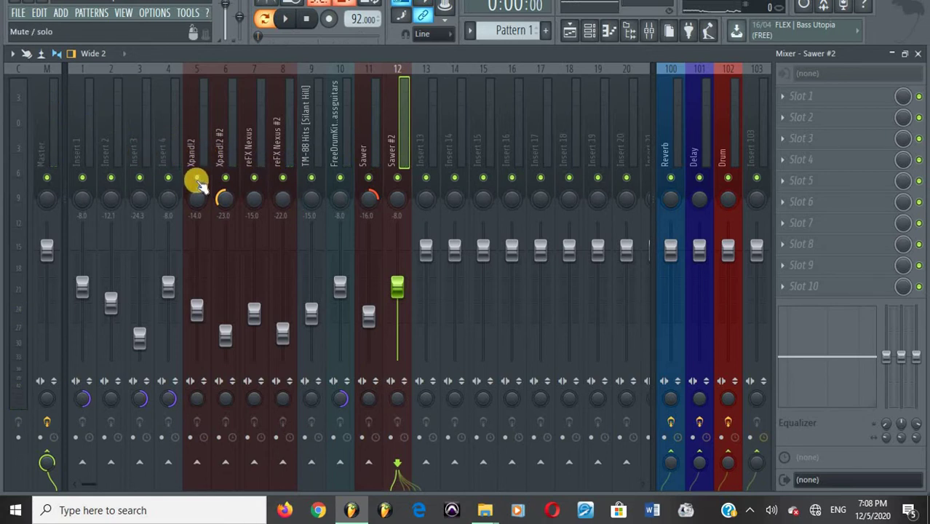
Step: Solo Xpand!2, unmute Xpand!2 #2, both reFX Nexus tracks and both Sawer tracks alongside it, and play them
right_click(197, 179)
left_click(225, 179)
left_click(251, 179)
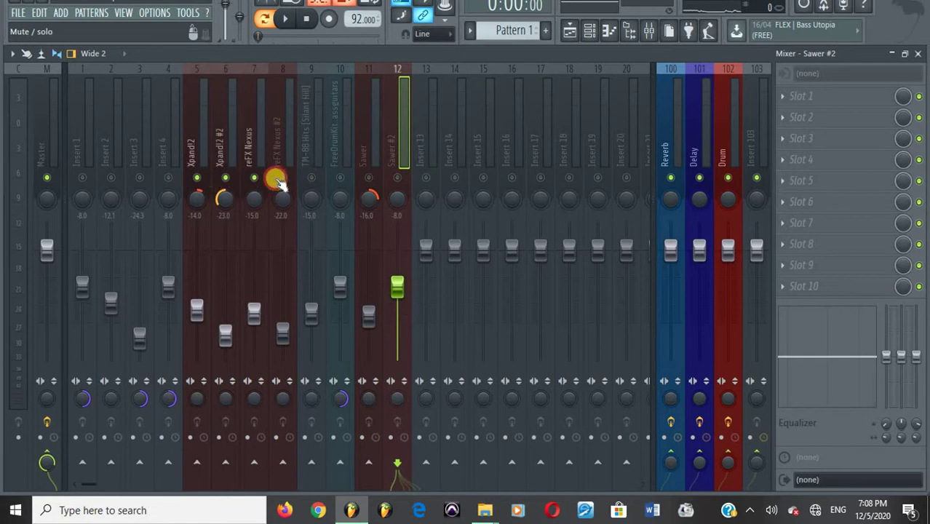
left_click(281, 179)
left_click(369, 179)
left_click(393, 182)
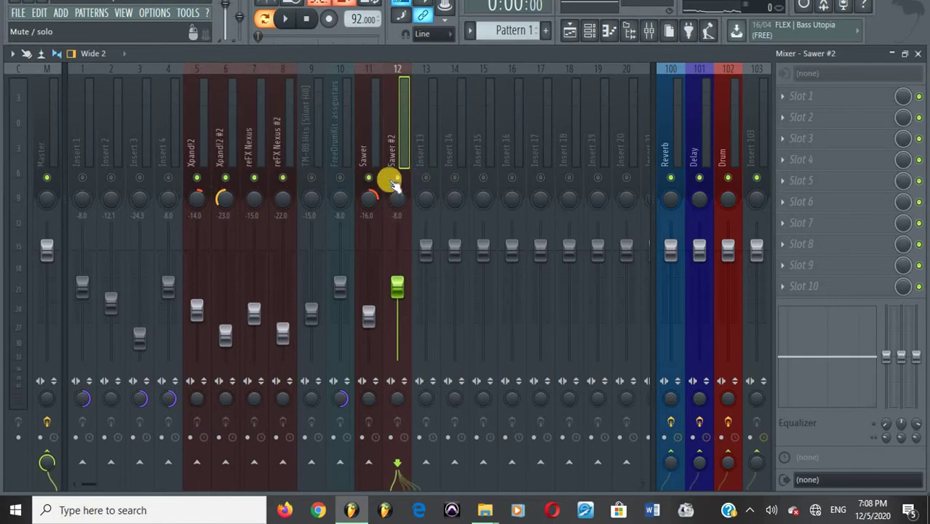
key("space")
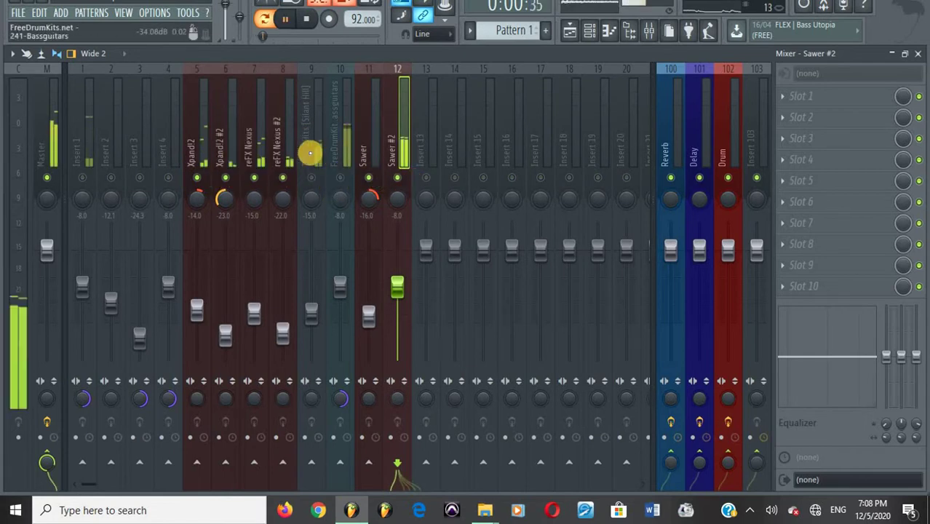
Step: Solo and select the Xpand!2 track, and load Fruity Parametric EQ 2 into its first effect slot
right_click(200, 176)
left_click(204, 162)
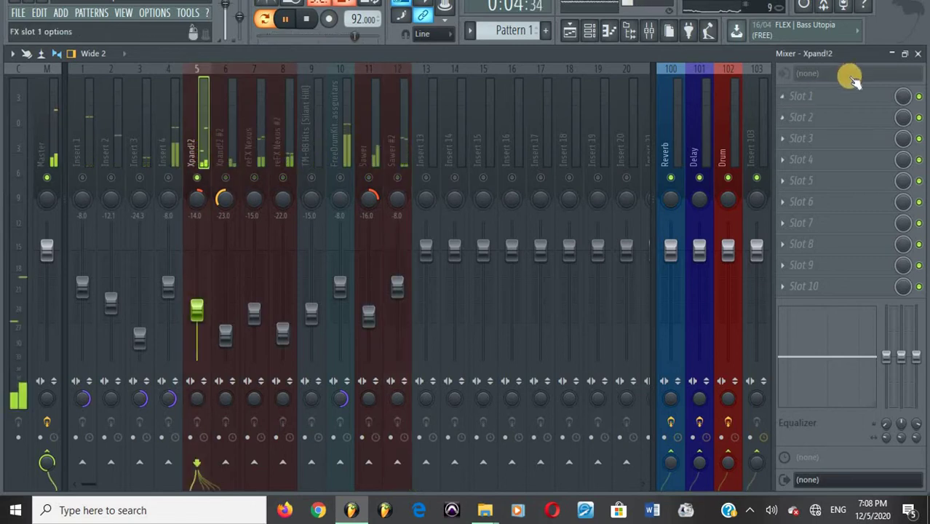
left_click(840, 97)
left_click(712, 482)
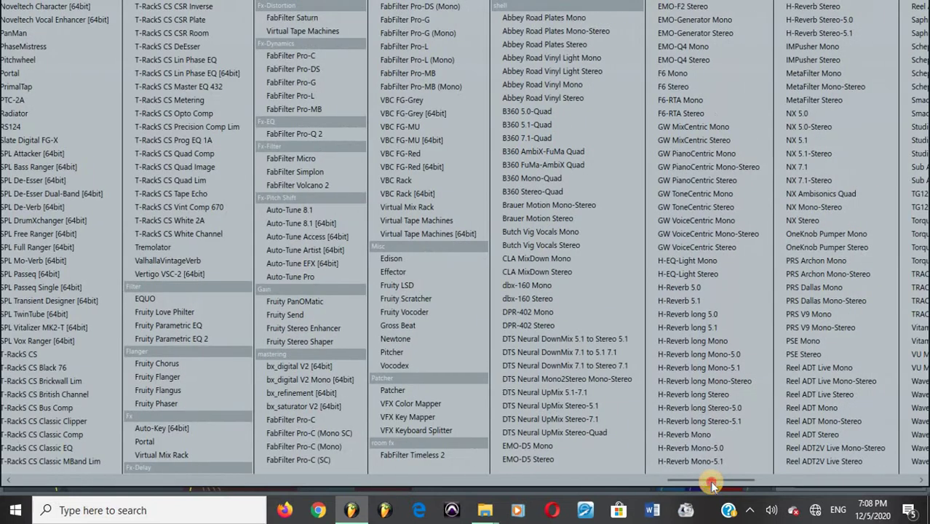
left_click(178, 339)
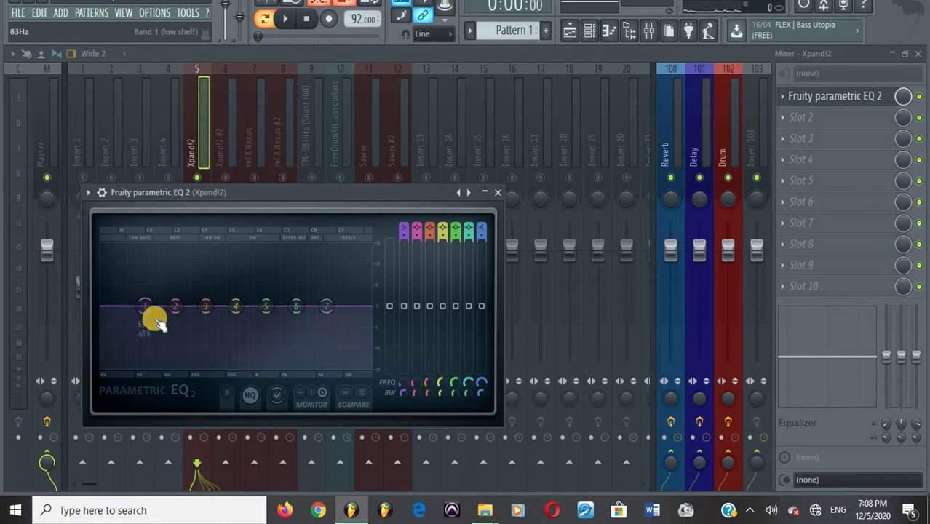
Step: Cut the low end below about 200 Hz with band 1, slightly boost bands 6 and 7, and close the EQ
left_click_drag(143, 314, 183, 22)
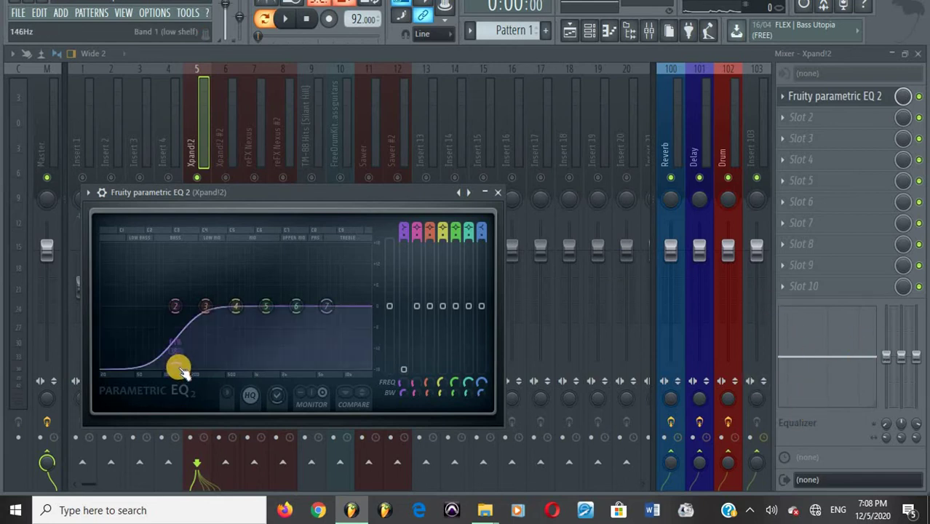
mouse_move(183, 372)
left_mouse_down()
mouse_move(191, 406)
mouse_move(191, 370)
left_mouse_up()
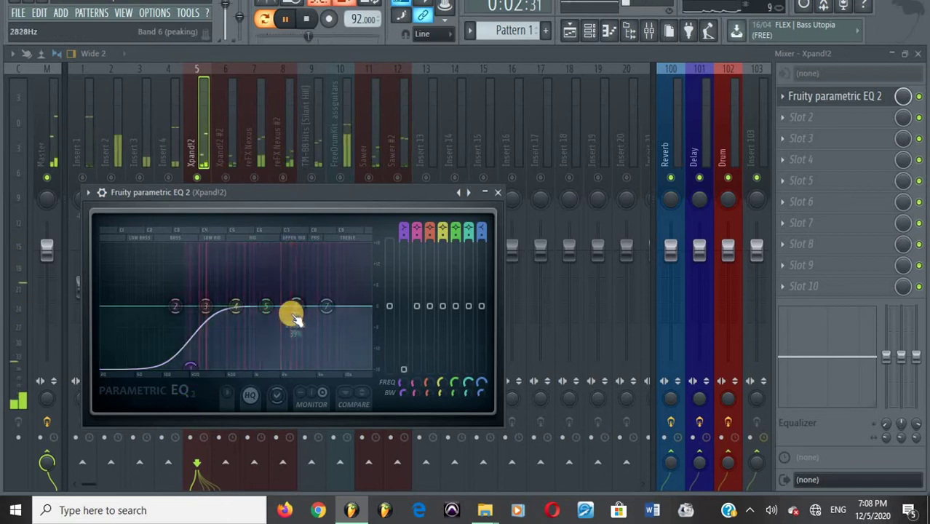
left_click_drag(291, 311, 294, 299)
key("space")
key("space")
left_click_drag(347, 309, 330, 301)
key("space")
left_click_drag(239, 309, 289, 318)
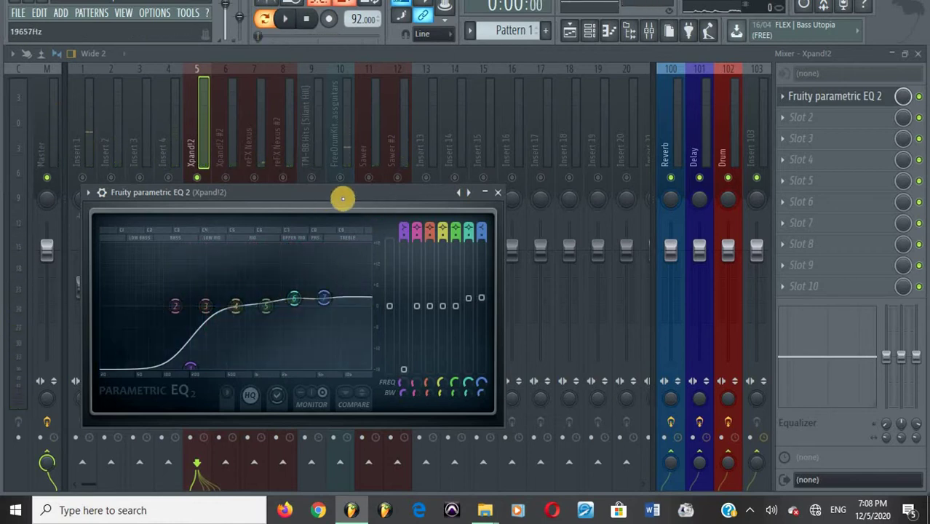
left_click(501, 193)
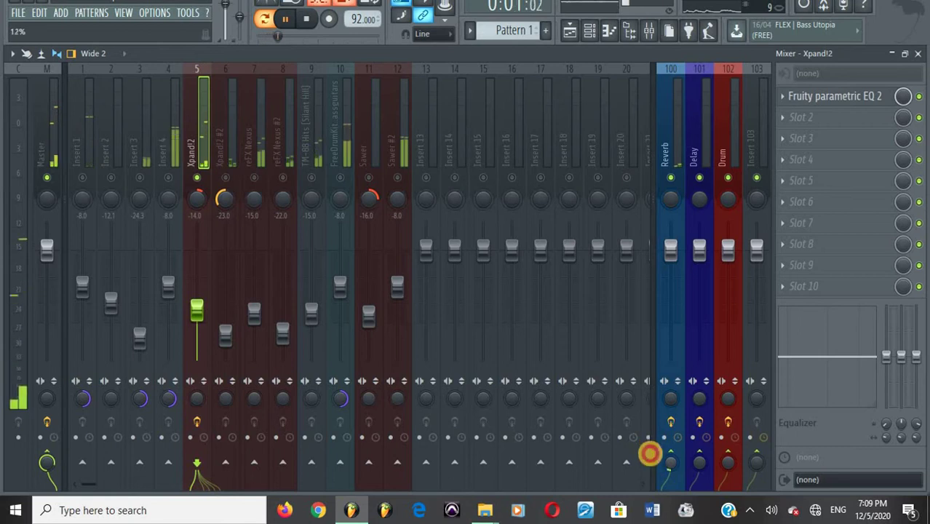
Step: Set the Xpand!2 send to the Reverb track to about 18%, auditioning the pattern
key("space")
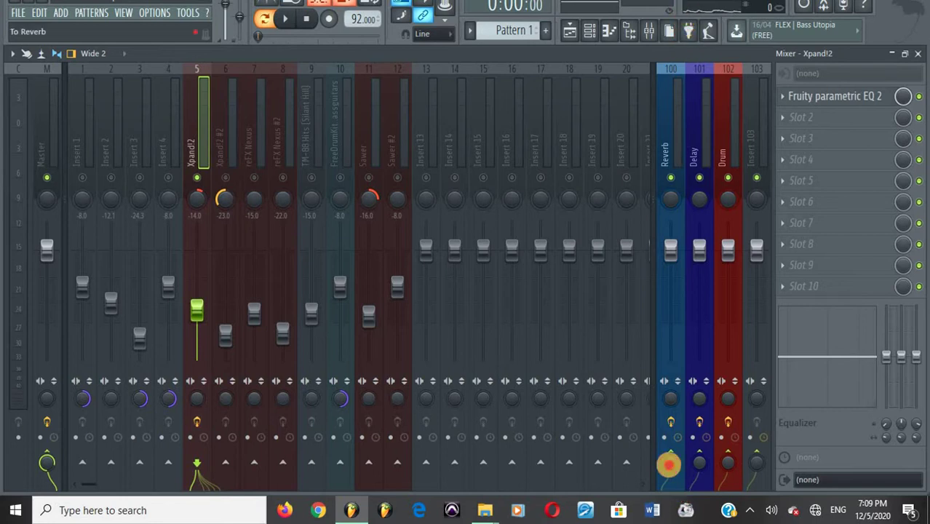
key("space")
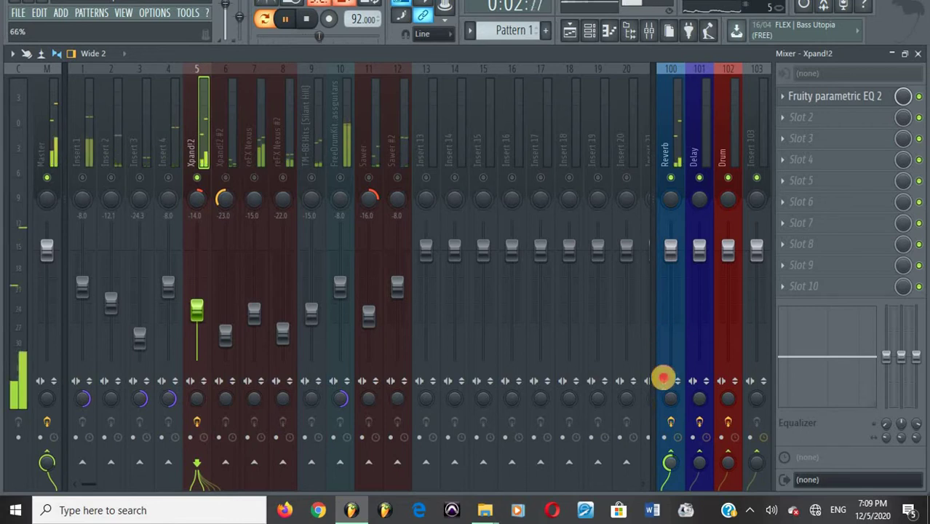
left_click_drag(669, 434, 670, 439)
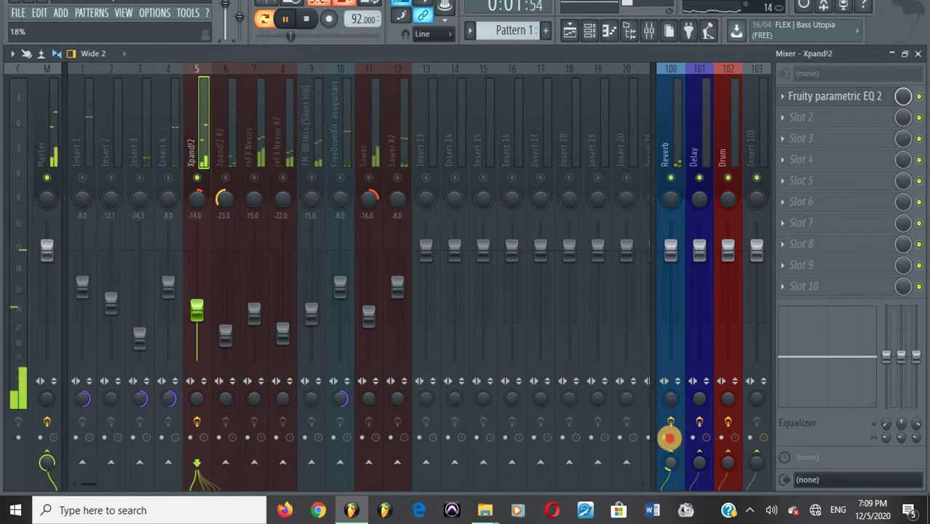
key("space")
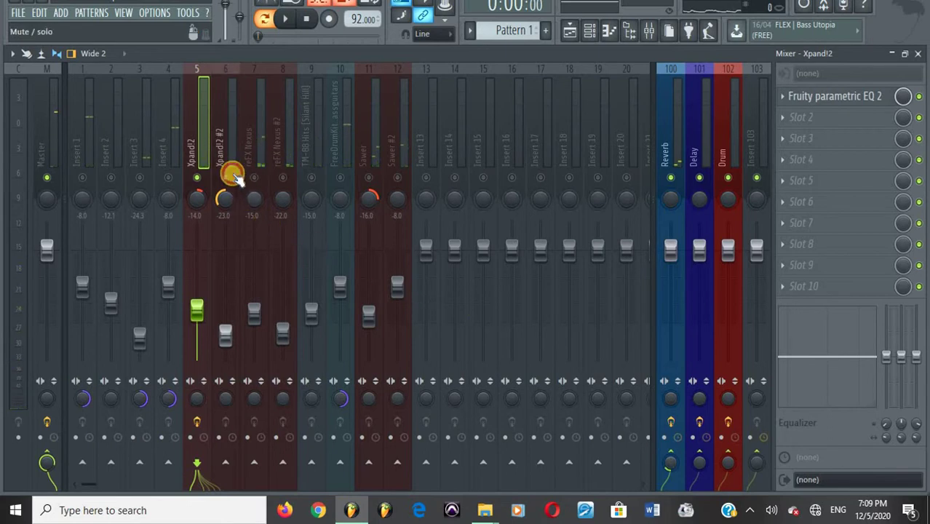
key("space")
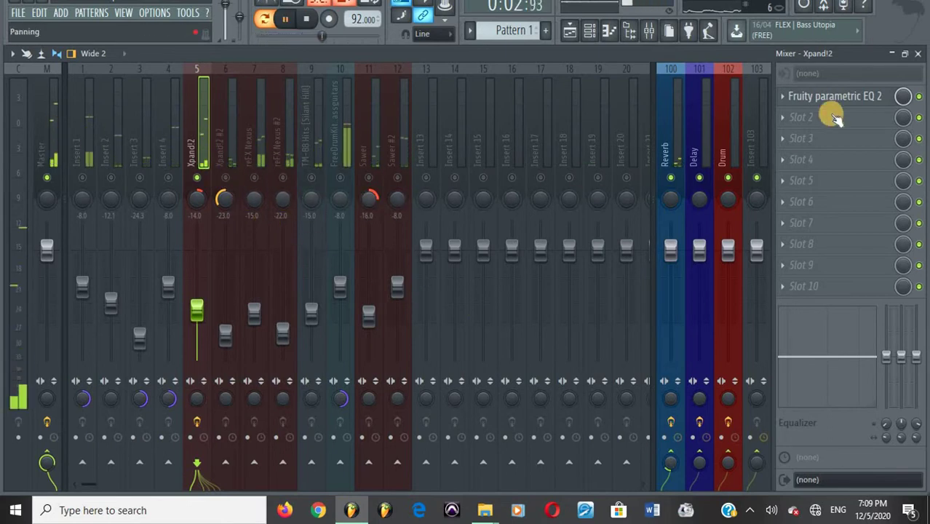
key("space")
Step: Load Fruity Limiter into the second effect slot of Xpand!2 and switch it to compressor mode
left_click(808, 149)
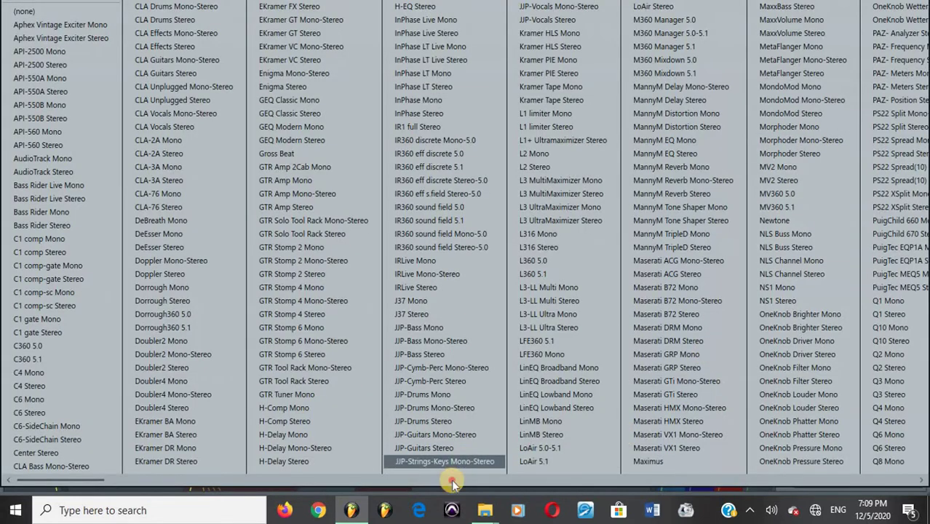
left_click(453, 484)
left_click(453, 98)
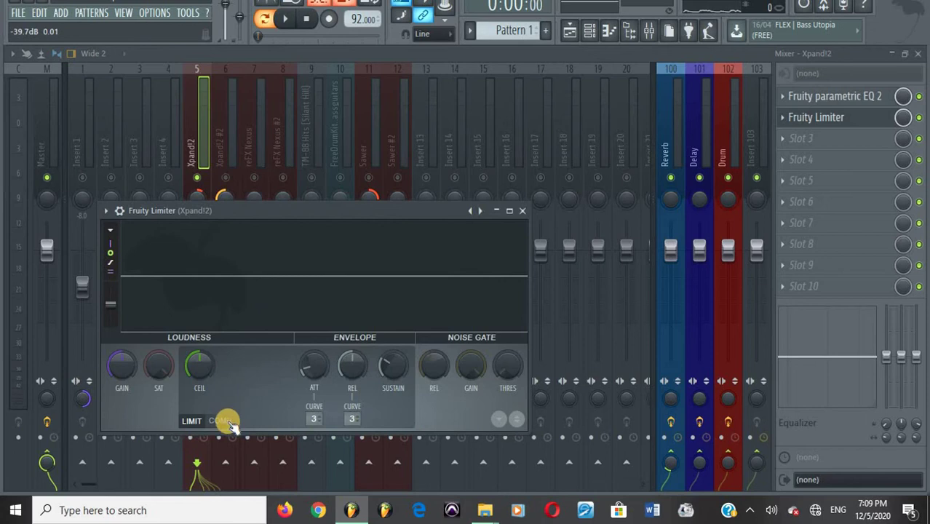
left_click(221, 421)
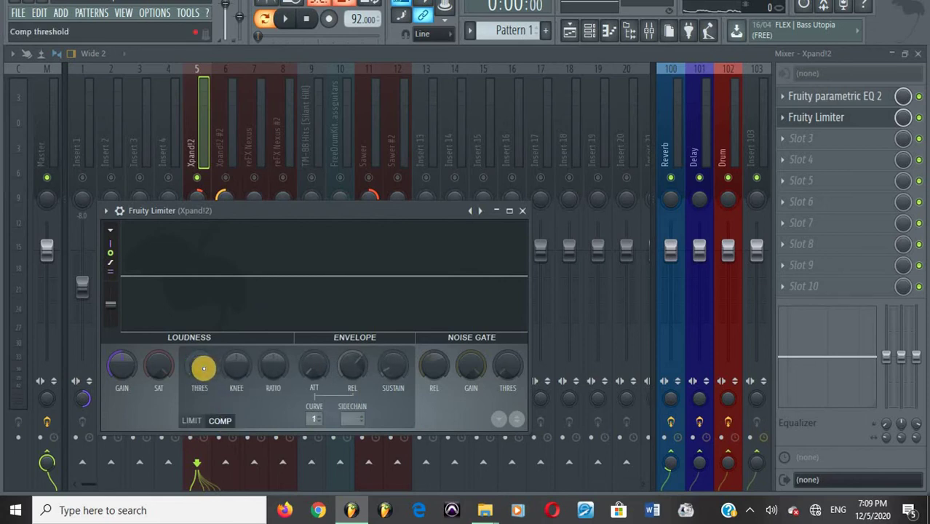
Step: Lower the compressor threshold to about -20.6 dB during playback and raise the ratio
left_click_drag(203, 377, 200, 374)
key("space")
left_click_drag(207, 431, 210, 15)
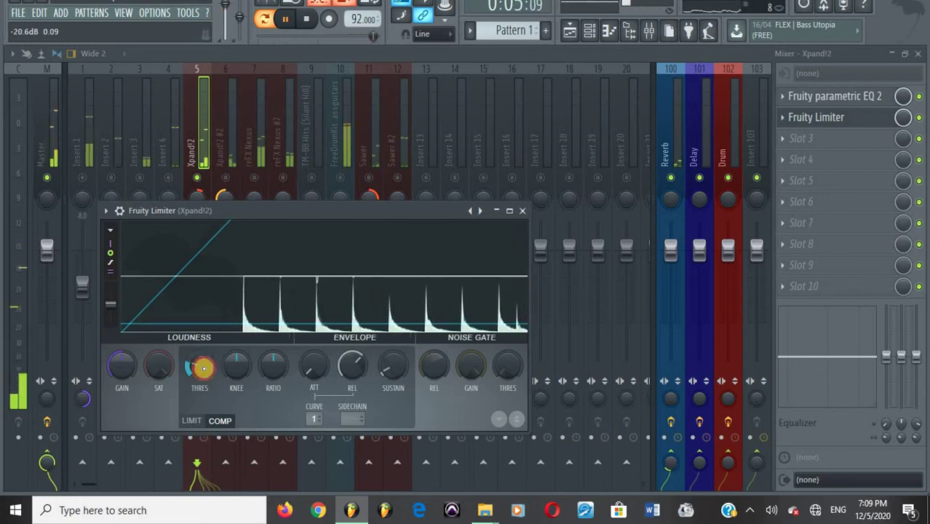
key("space")
left_click_drag(272, 372, 264, 282)
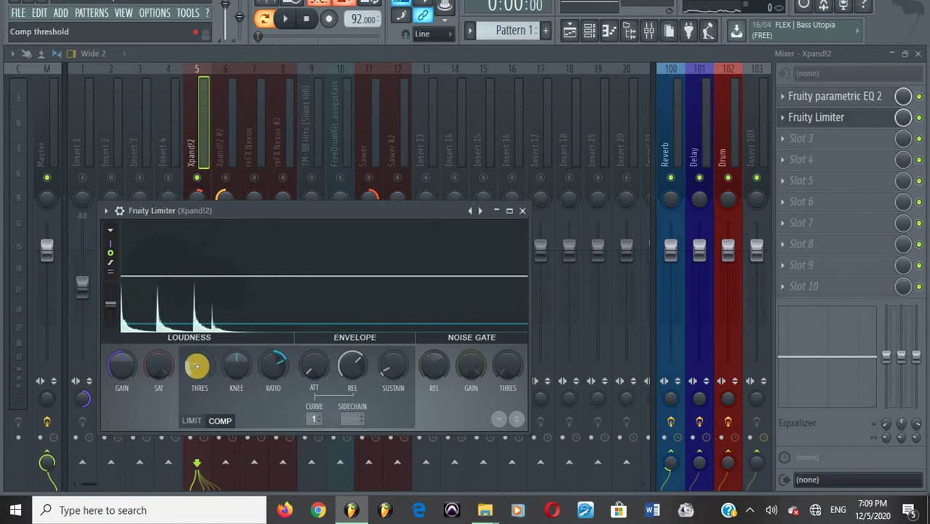
Step: Audition the compression on Xpand!2, fine-tune the threshold, and close Fruity Limiter
key("space")
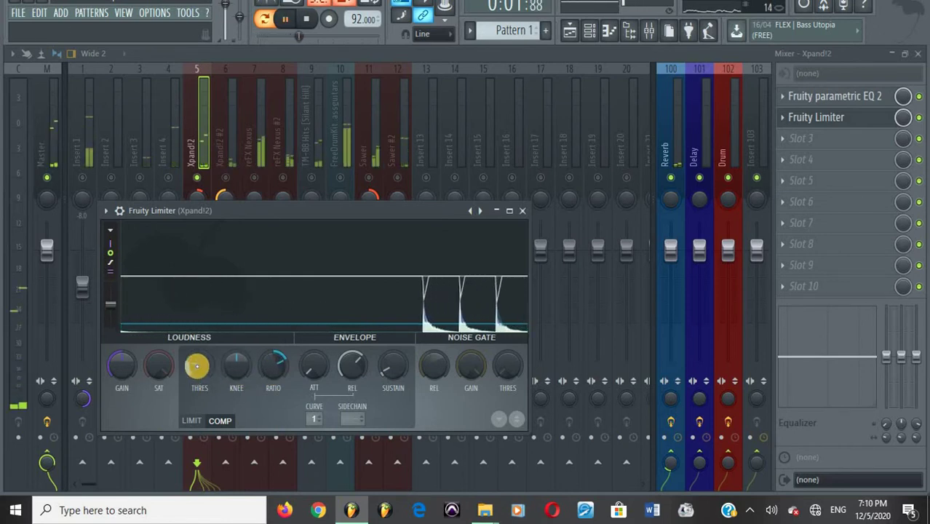
key("space")
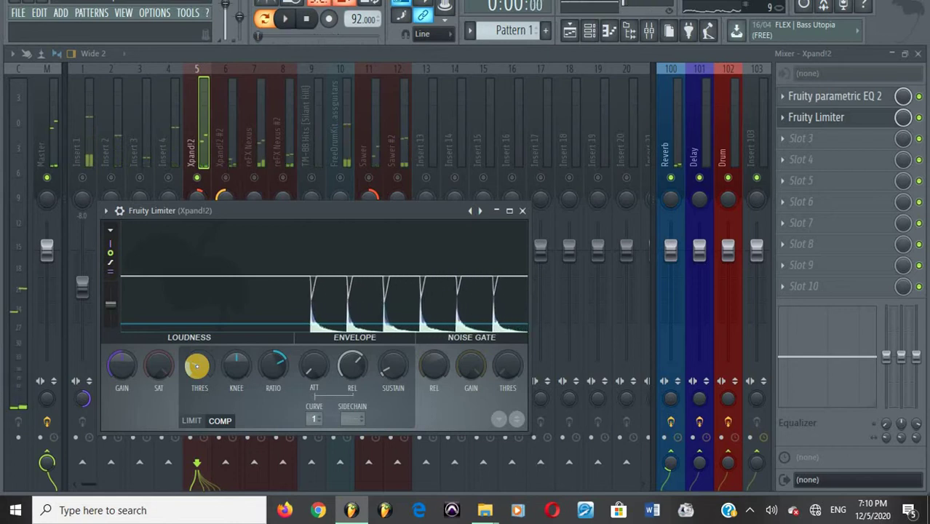
left_click_drag(196, 366, 196, 366)
key("space")
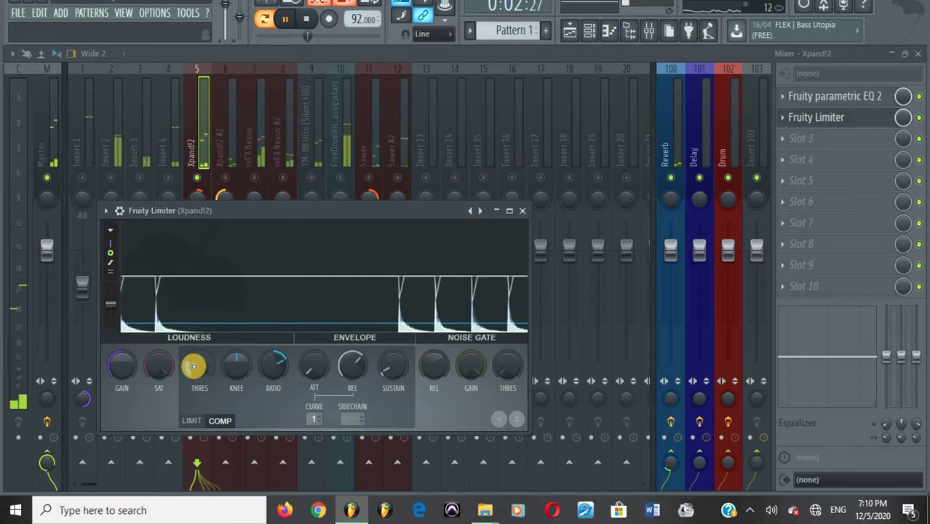
key("space")
left_click(522, 211)
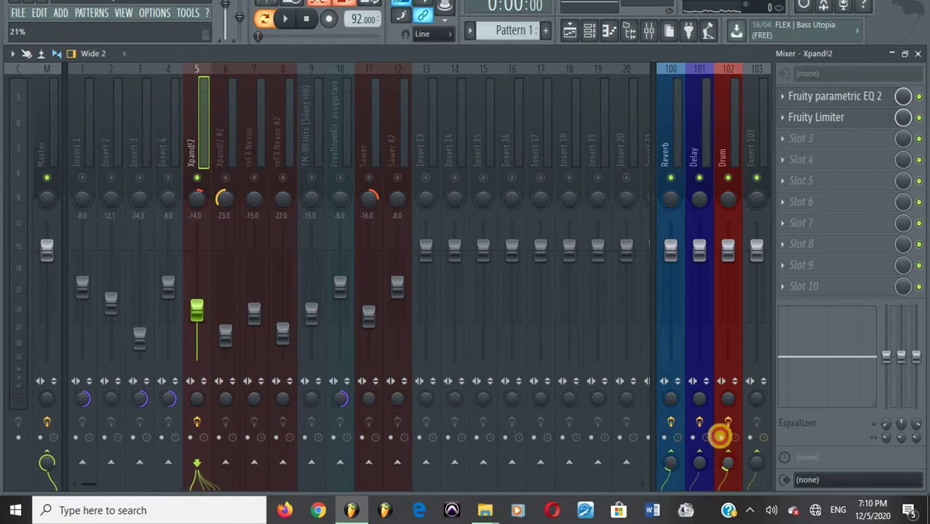
key("space")
key("space")
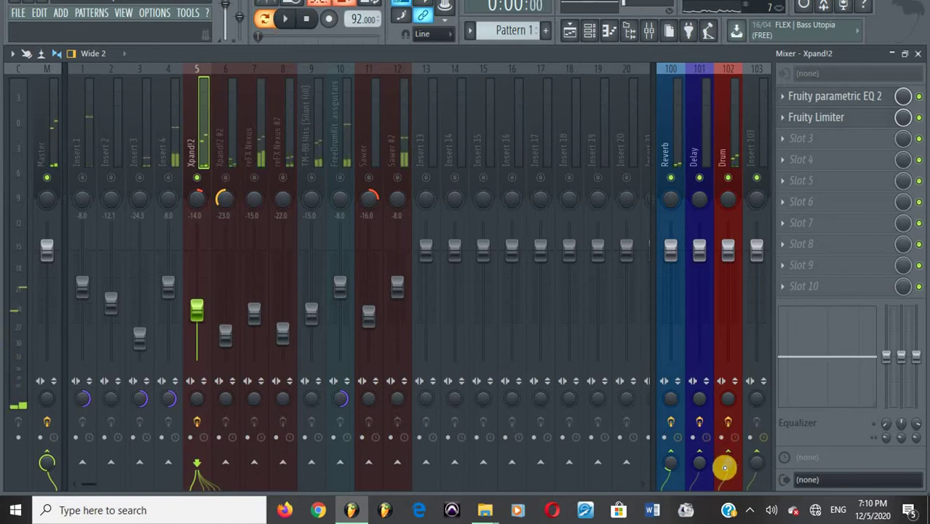
right_click(724, 467)
left_click(724, 462)
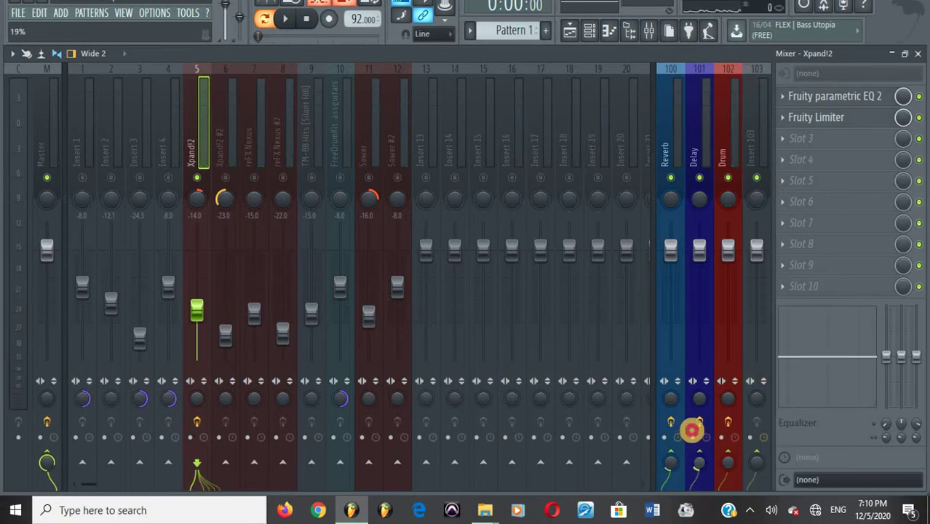
Step: Set the Xpand!2 send to the Delay track to about 19% and audition the result
key("space")
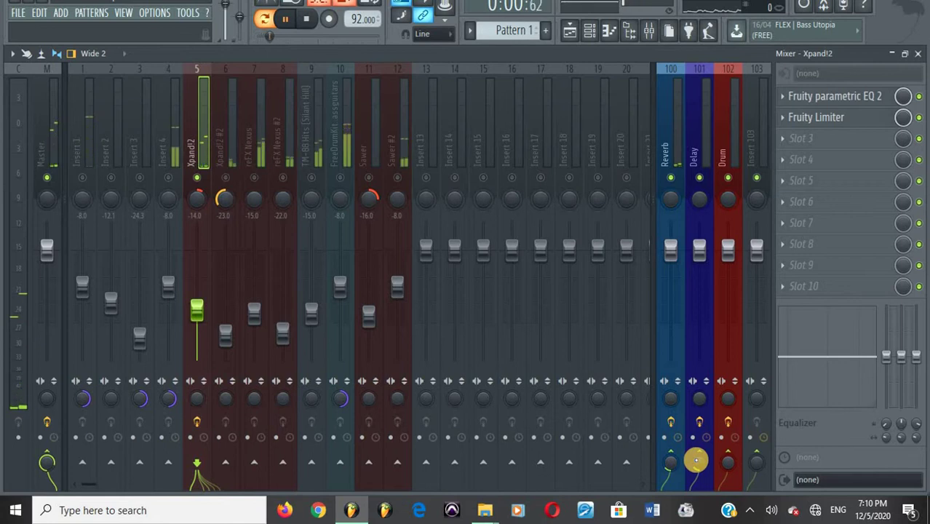
key("space")
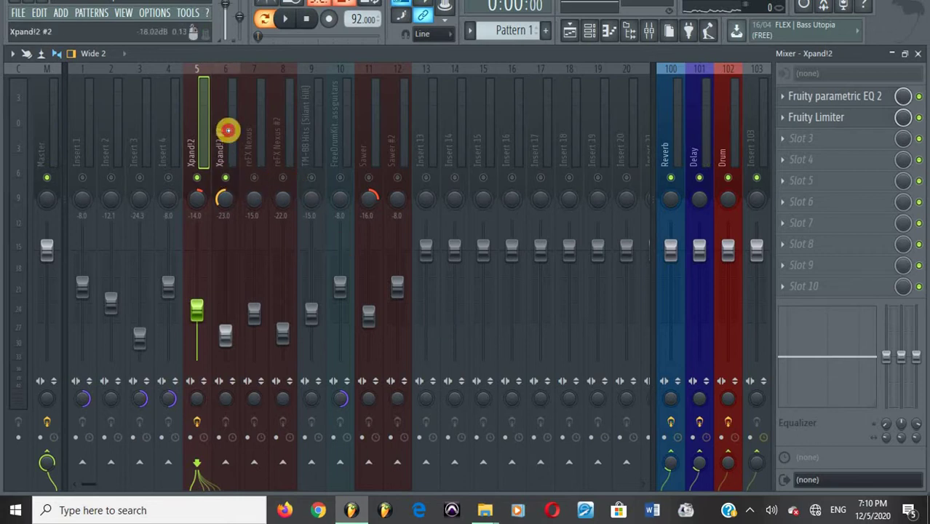
Step: Equalize Xpand!2 #2 during playback with the low shelf at -18 dB and about 472 Hz, mids at 2.5 dB and highs at 1.5 dB
left_click(227, 132)
key("space")
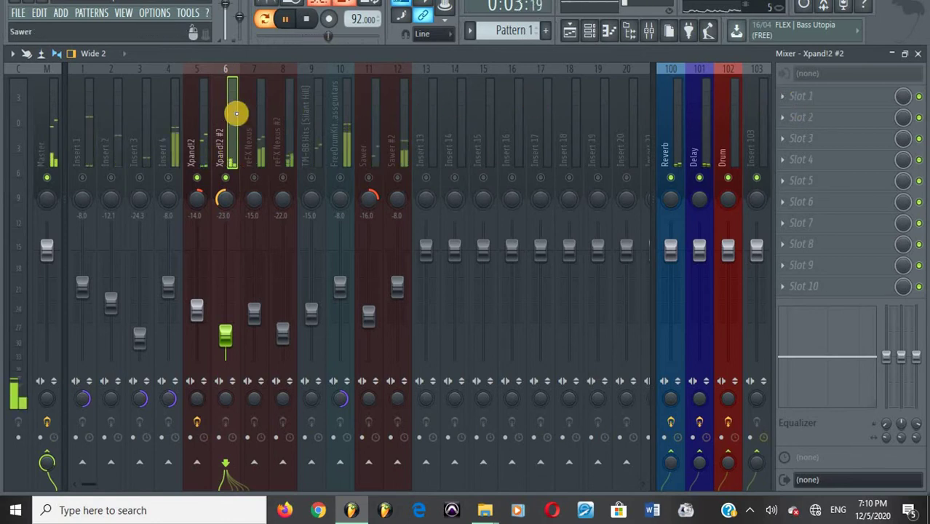
key("space")
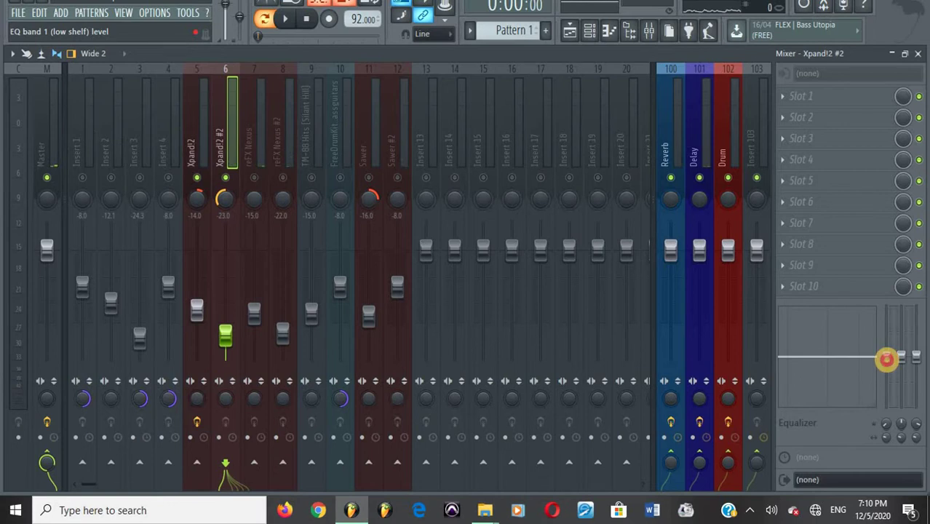
key("space")
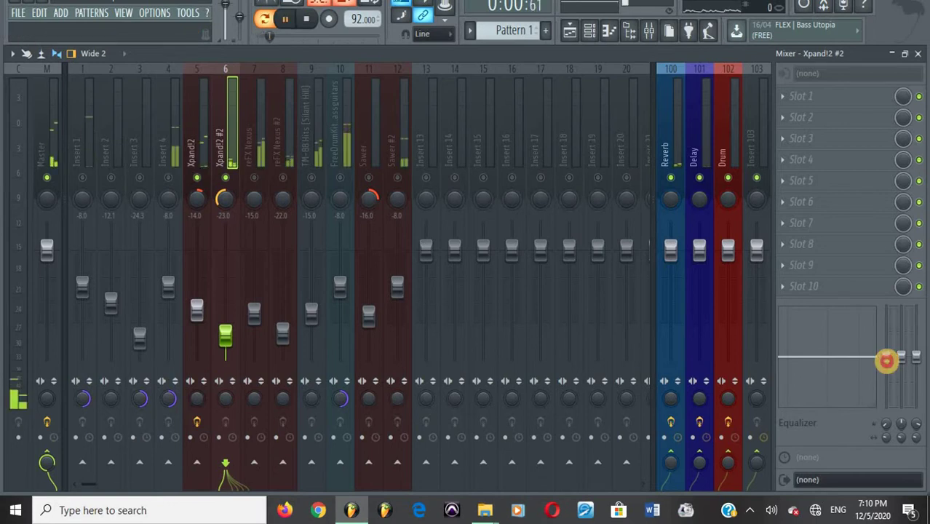
left_click_drag(884, 358, 880, 393)
mouse_move(900, 354)
left_mouse_down()
mouse_move(902, 339)
mouse_move(916, 352)
left_mouse_up()
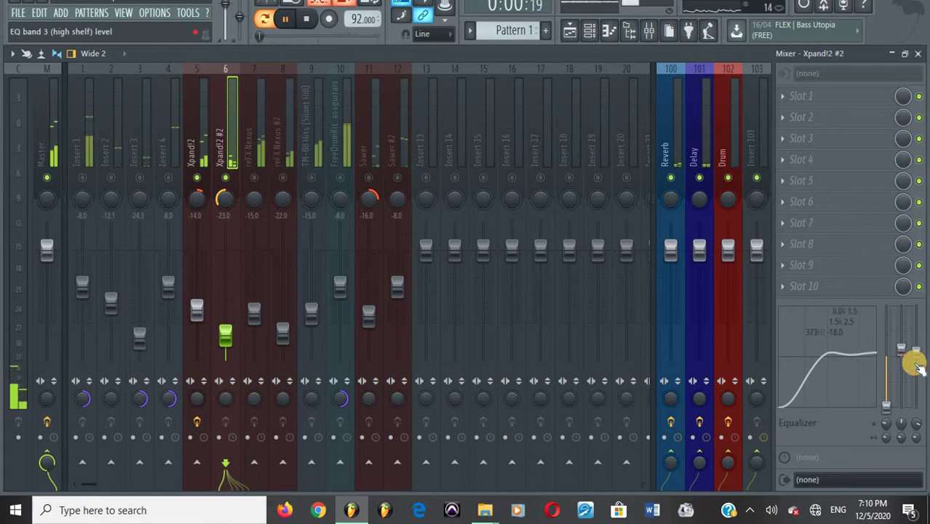
mouse_move(885, 421)
left_mouse_down()
mouse_move(885, 413)
mouse_move(884, 421)
left_mouse_up()
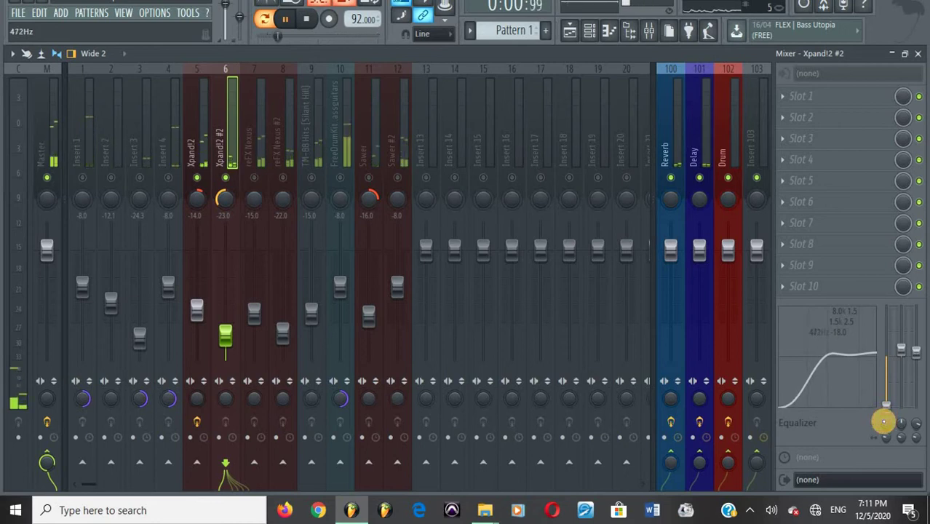
key("space")
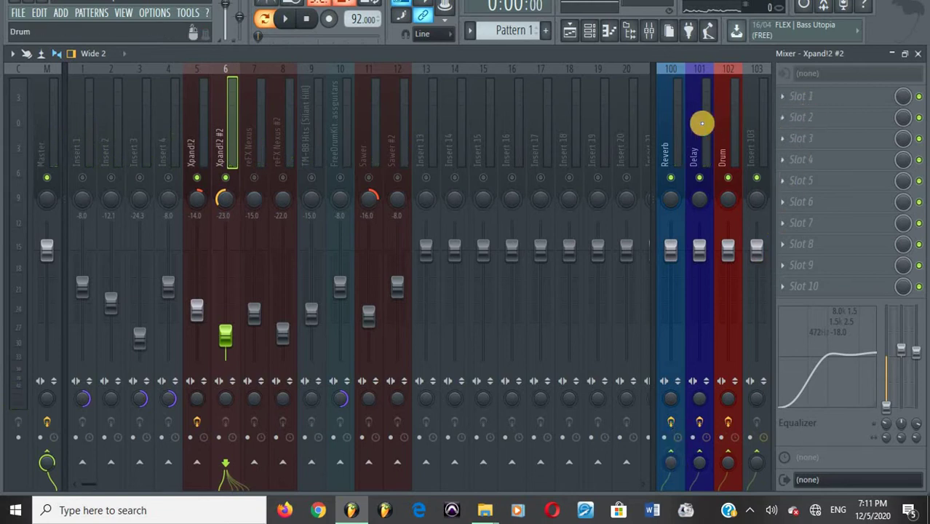
Step: Copy Virtual Mix Rack from the Drum track to the Xpand!2 #2 track
left_click(714, 128)
left_click(726, 131)
left_click(700, 137)
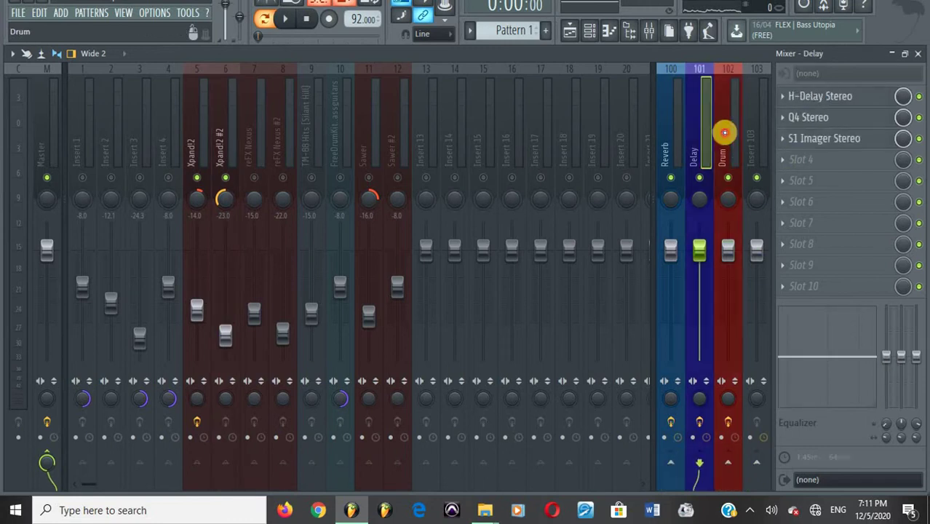
left_click(722, 131)
left_click(783, 97)
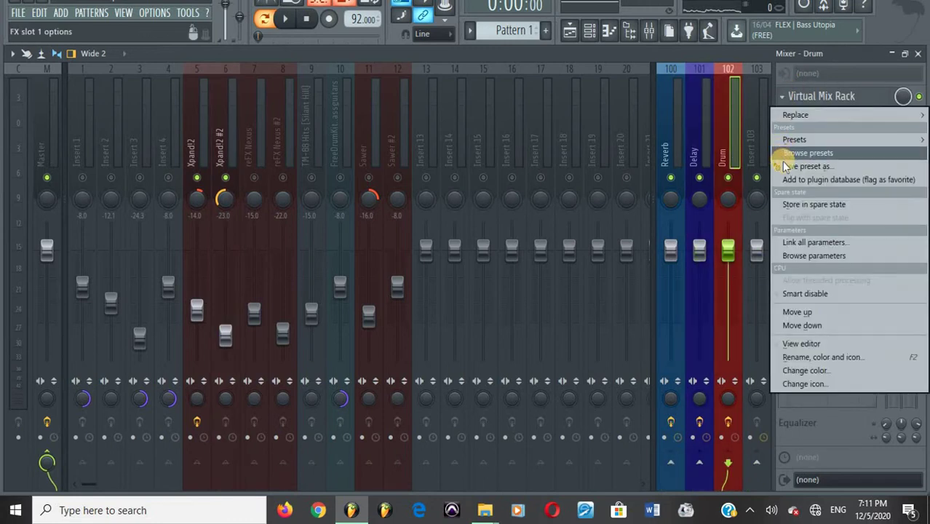
left_click_drag(784, 166, 223, 128)
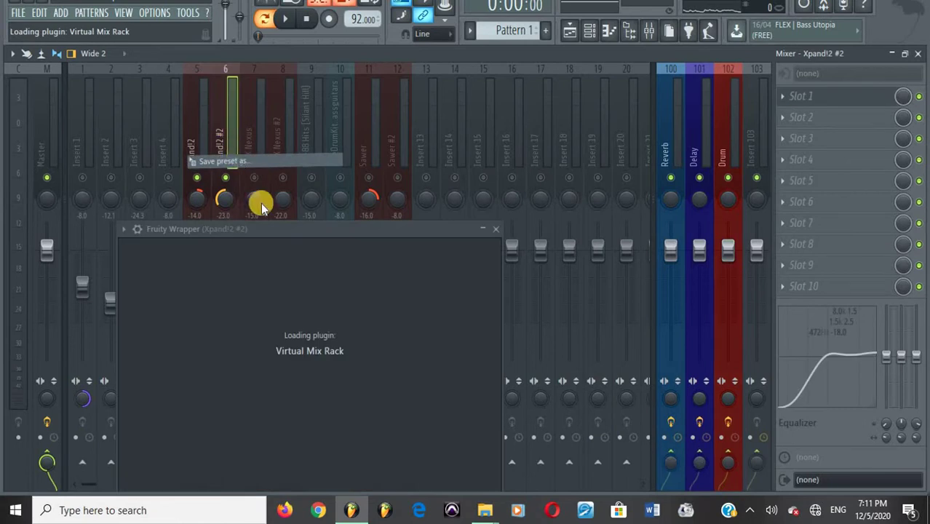
Step: Load the MELLO preset in Virtual Mix Rack on Xpand!2 #2 and audition it
left_click(125, 228)
mouse_move(148, 249)
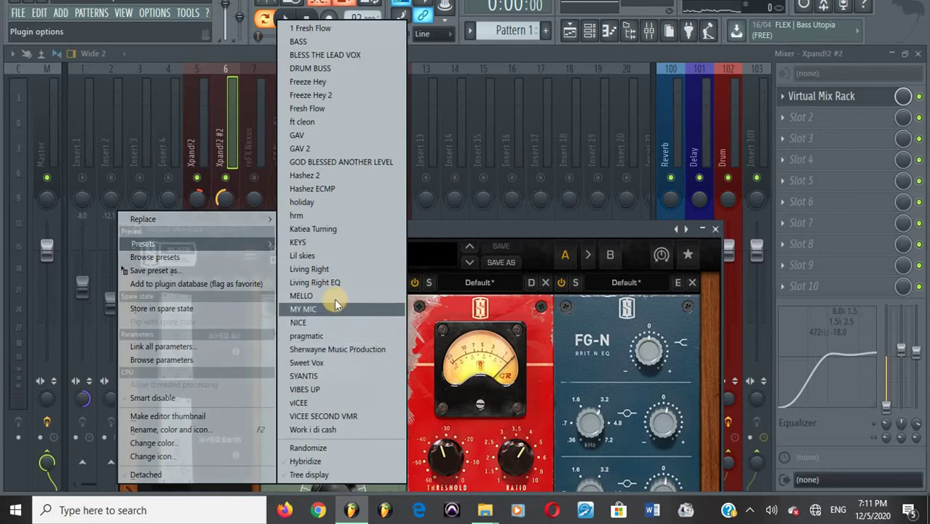
left_click(334, 295)
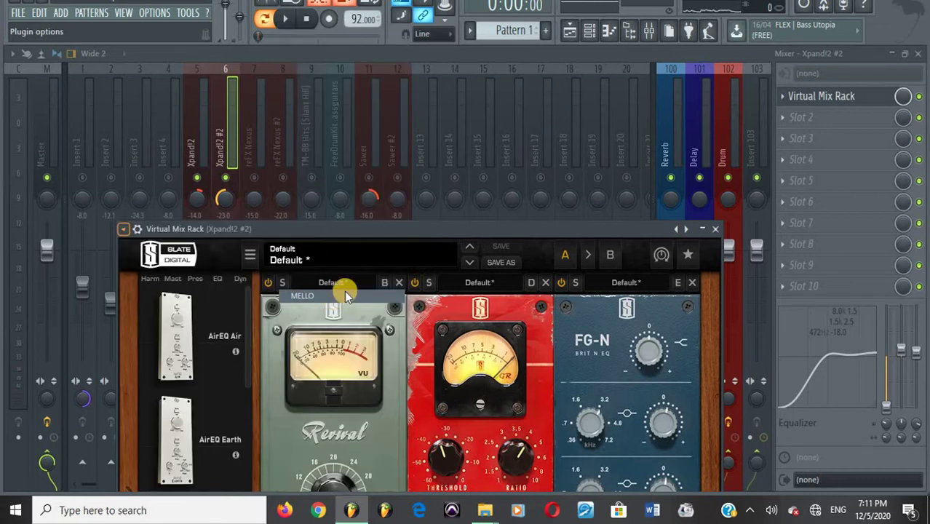
left_click_drag(382, 227, 277, 52)
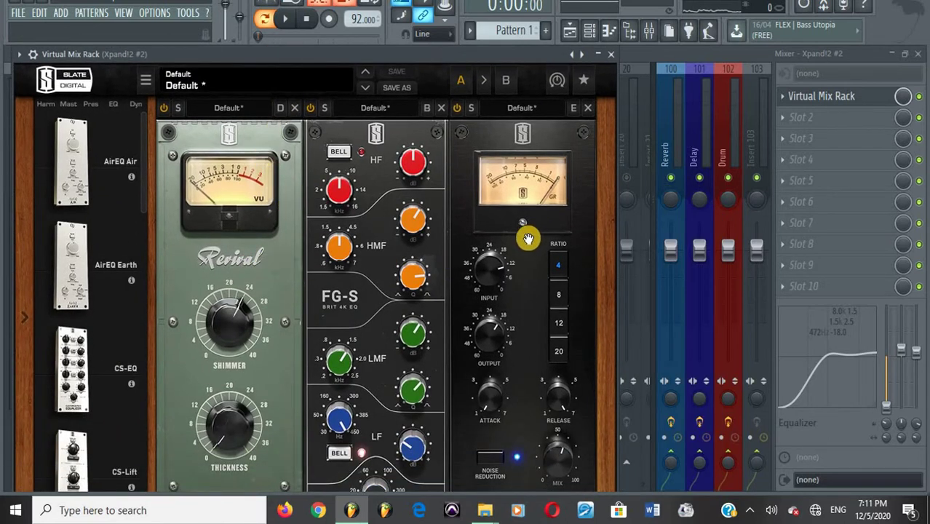
left_click(284, 19)
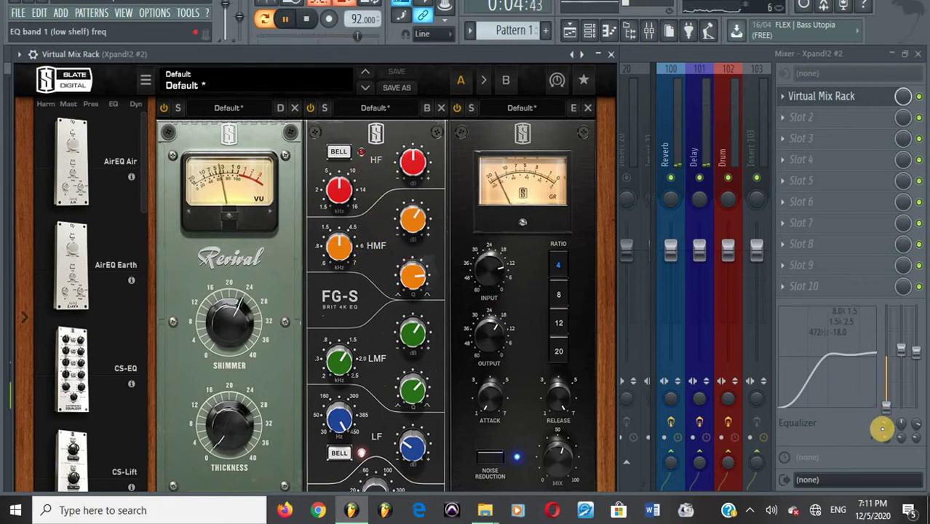
left_click(306, 19)
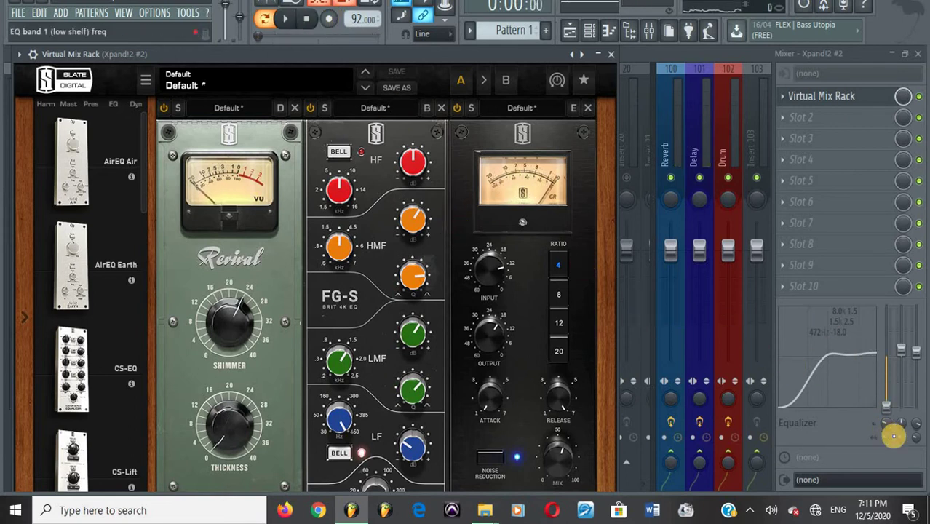
Step: Retune the Xpand!2 #2 equalizer to a 117 Hz low shelf with mids at 0 dB, and lower the track's fader to -24 dB
left_click_drag(888, 428, 881, 458)
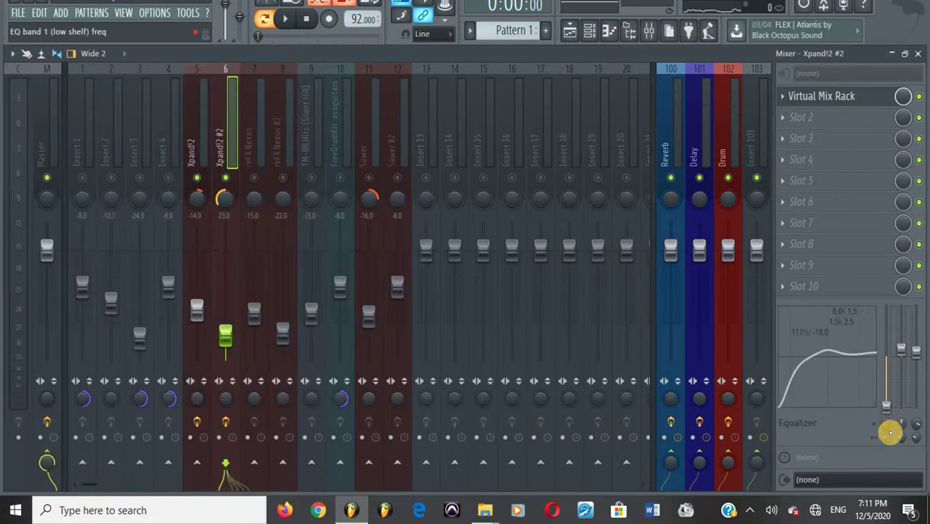
key("space")
left_click_drag(901, 350, 901, 366)
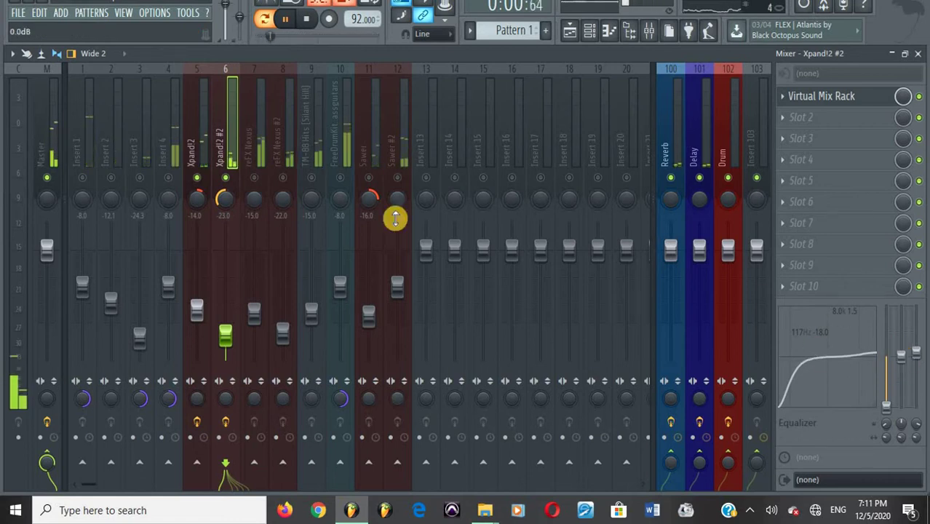
key("space")
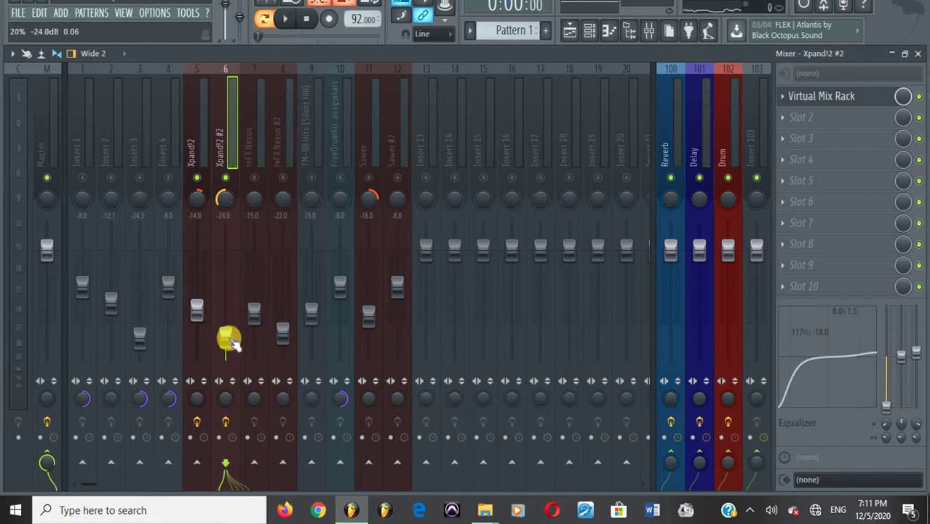
key("space")
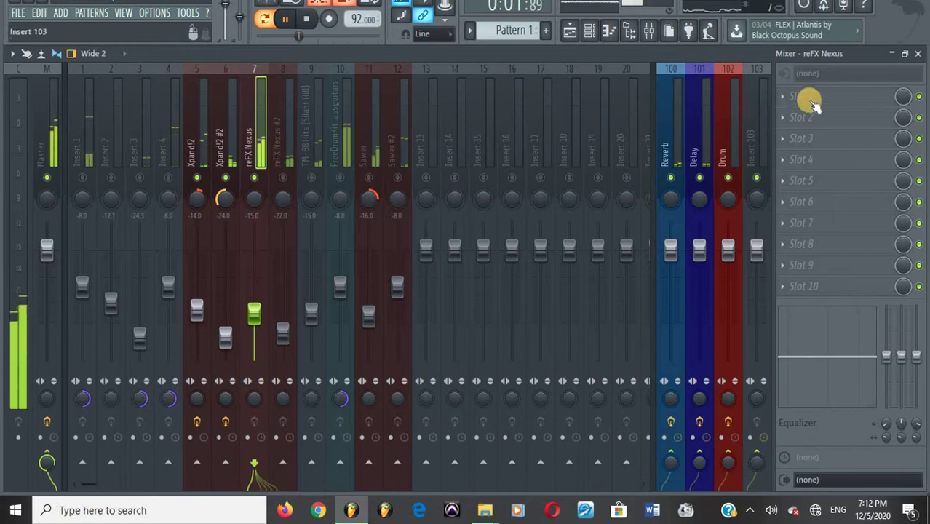
Step: Load Fruity Parametric EQ 2 into the first effect slot of reFX Nexus and close its window
left_click(792, 256)
left_click_drag(691, 480, 664, 484)
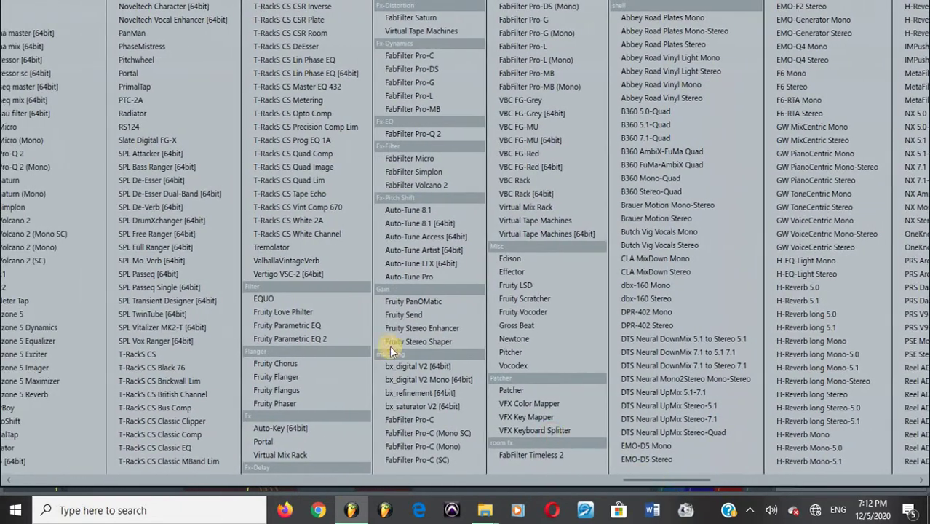
left_click(311, 340)
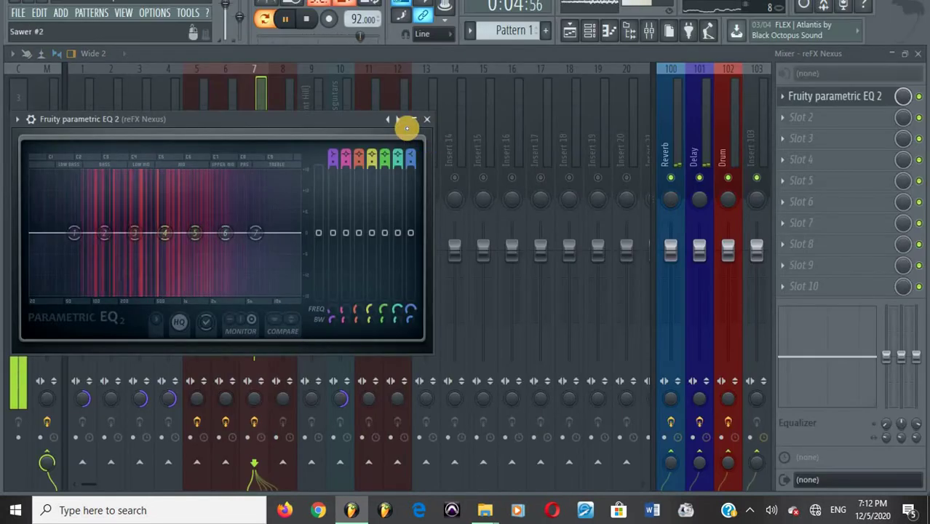
left_click(427, 119)
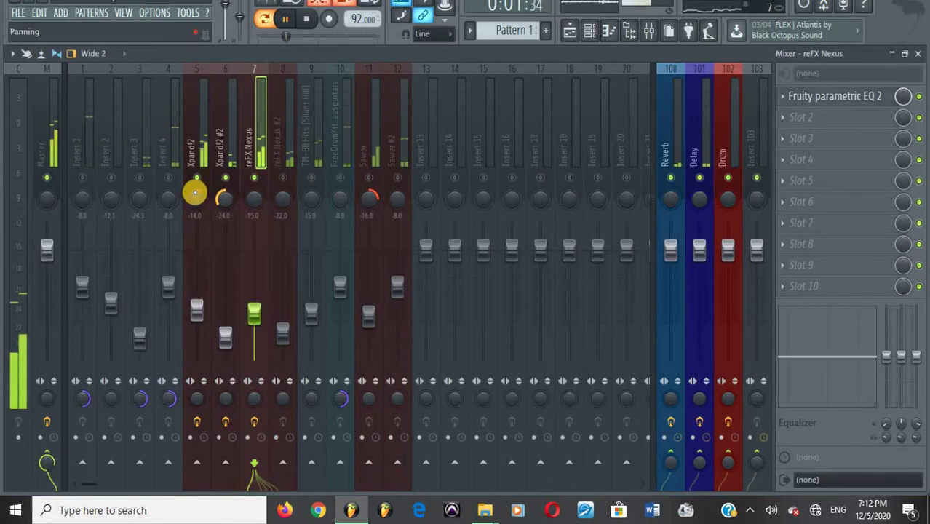
Step: Pan Xpand!2 further right and Xpand!2 #2 further left, and lower the Xpand!2 fader to -16 dB
left_click(194, 195)
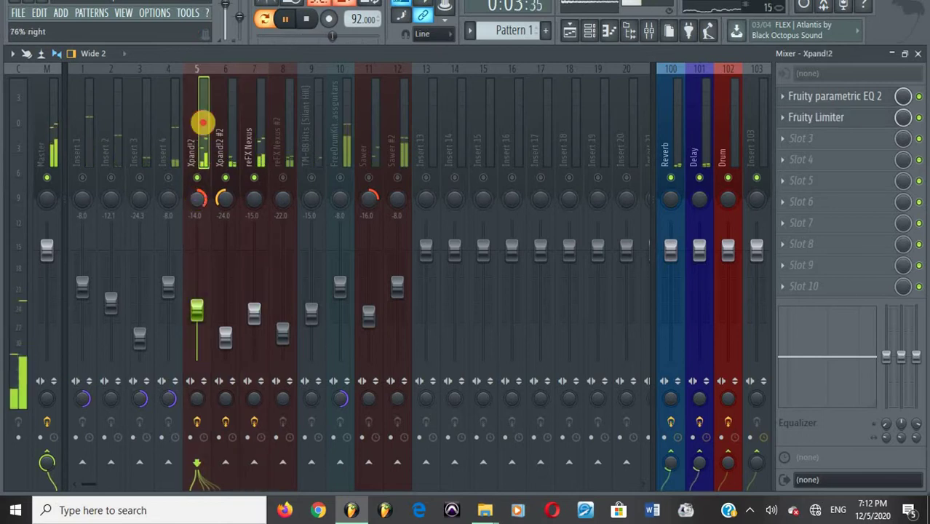
left_click_drag(202, 122, 222, 68)
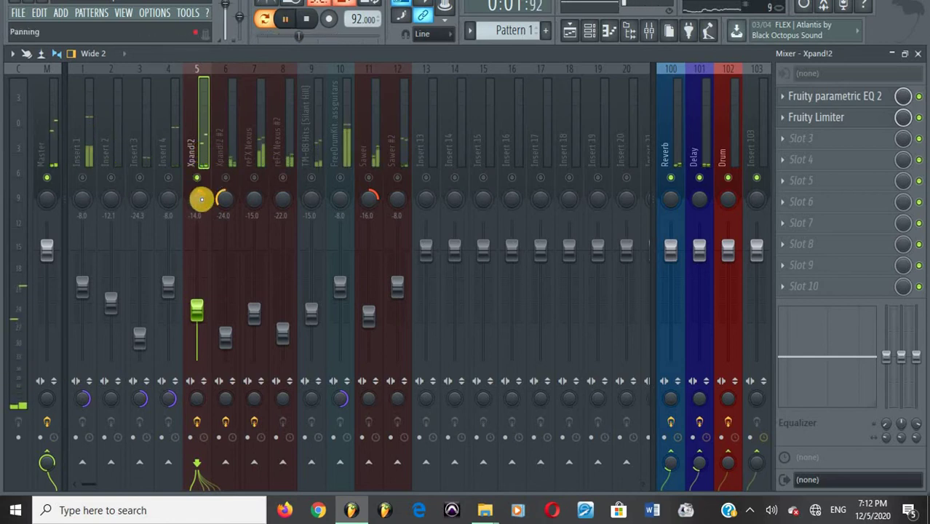
left_click_drag(195, 316, 198, 330)
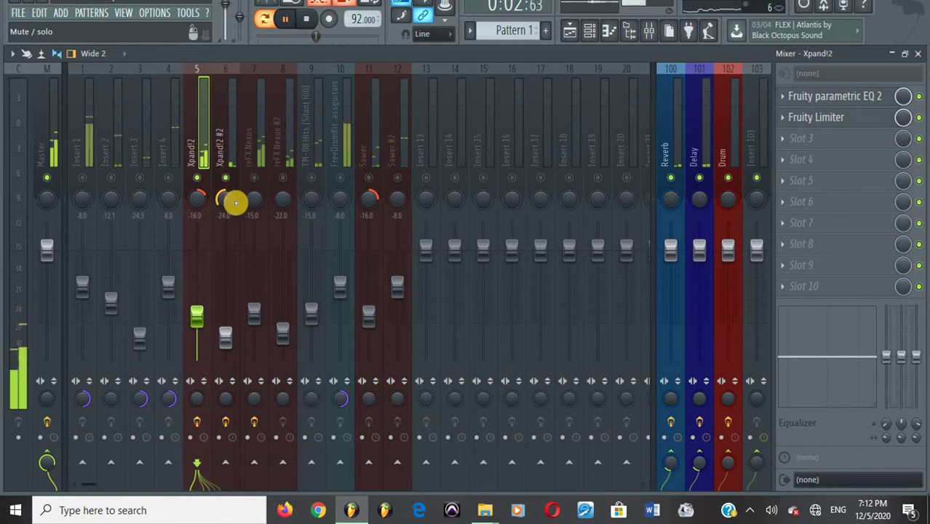
left_click(227, 200)
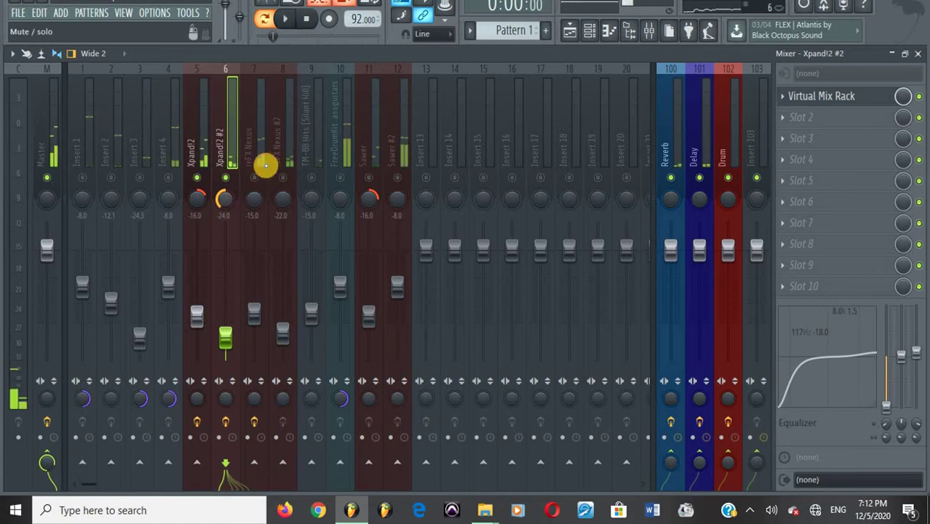
Step: Set band 1 to high pass and band 7 to low pass in the reFX Nexus track's Fruity Parametric EQ 2
left_click(259, 171)
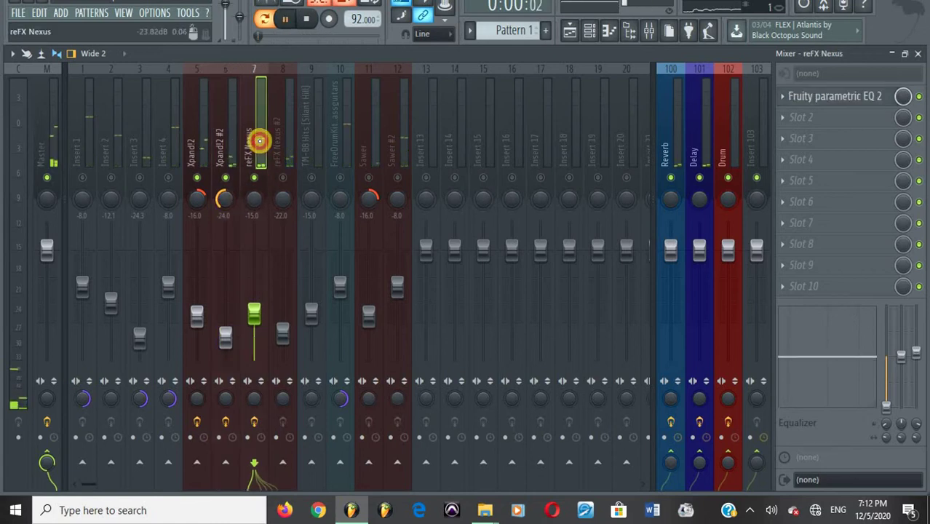
left_click(829, 96)
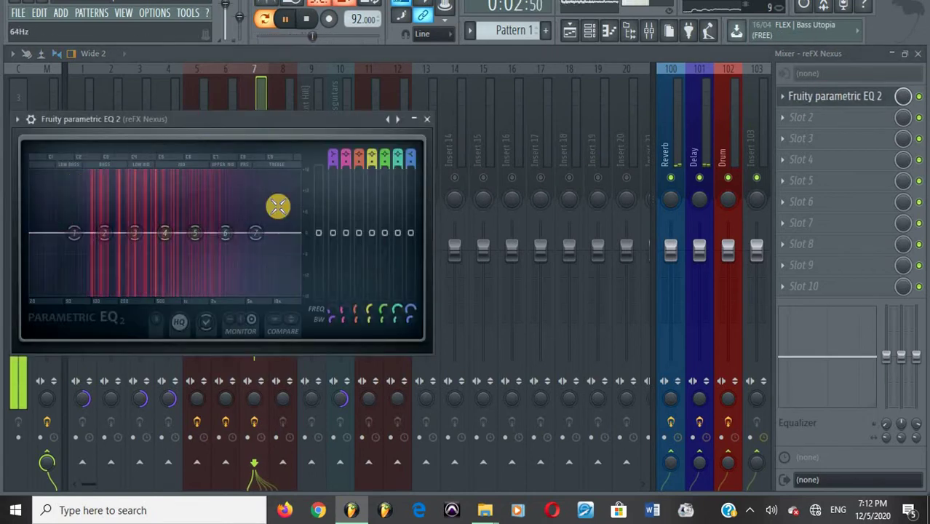
right_click(332, 233)
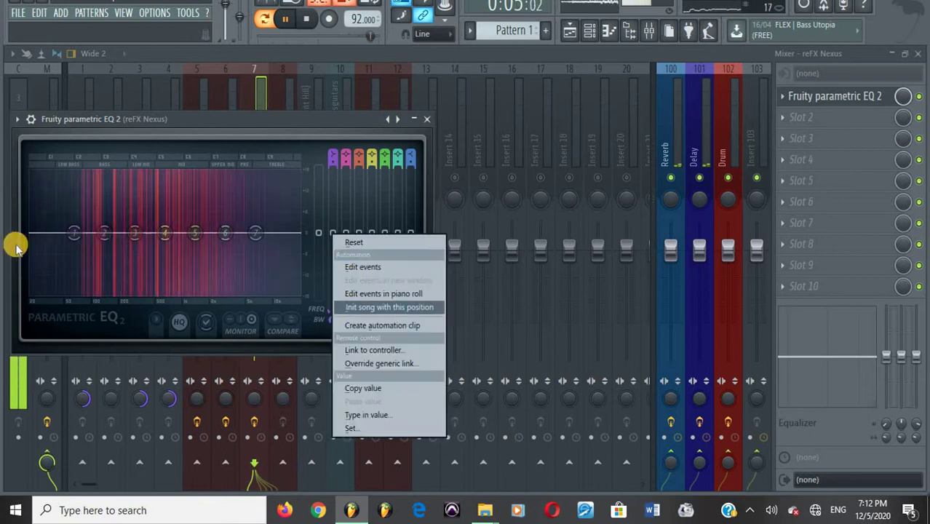
right_click(75, 235)
mouse_move(93, 277)
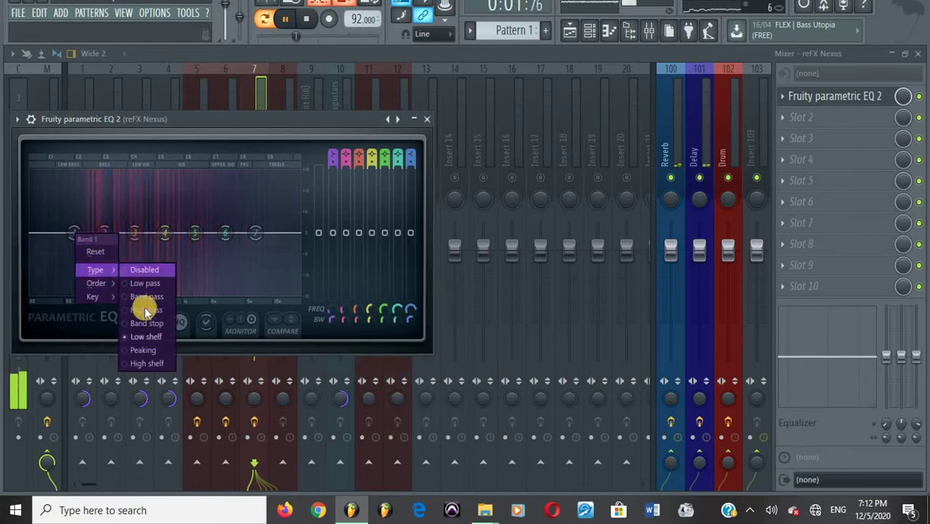
left_click(149, 312)
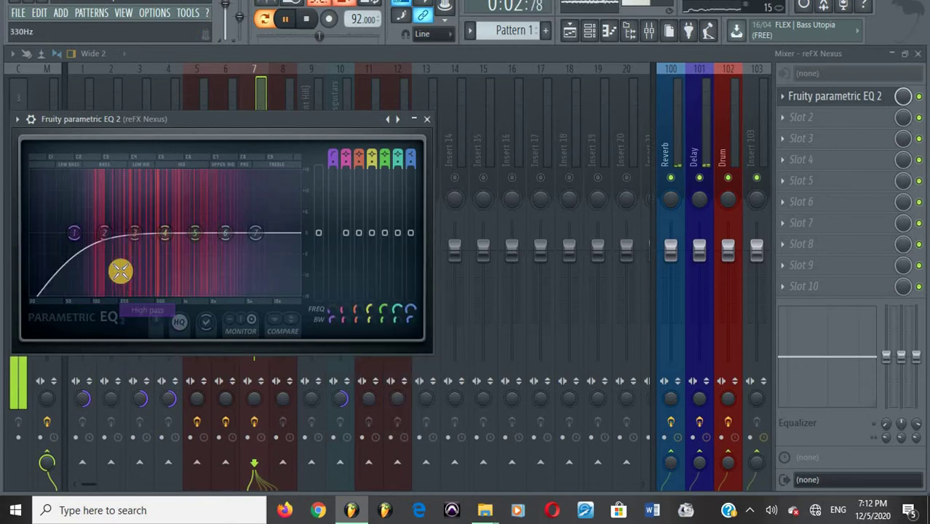
right_click(255, 233)
mouse_move(289, 271)
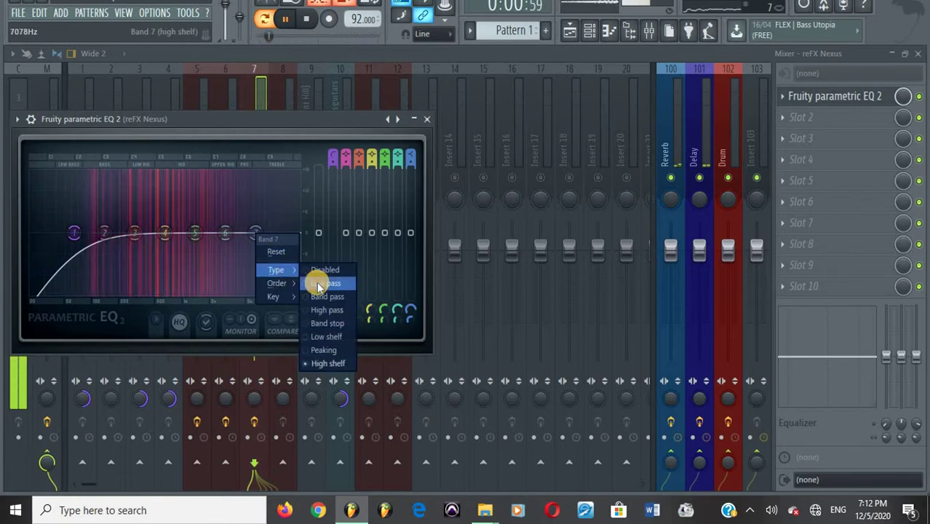
left_click(320, 282)
Step: Move the EQ's high-pass band to about 100 Hz and boost band 6 slightly near 4 kHz while auditioning the beat
left_click_drag(258, 233, 241, 220)
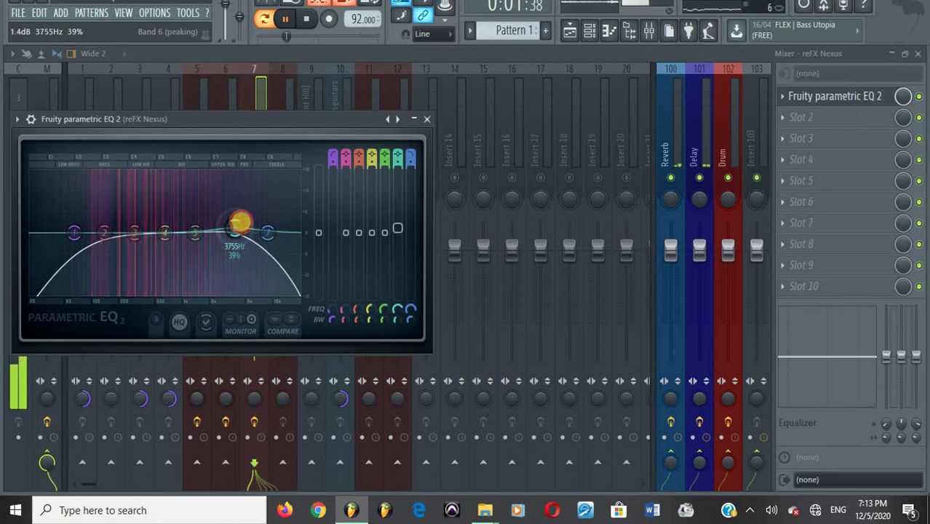
key("space")
left_click_drag(78, 233, 97, 261)
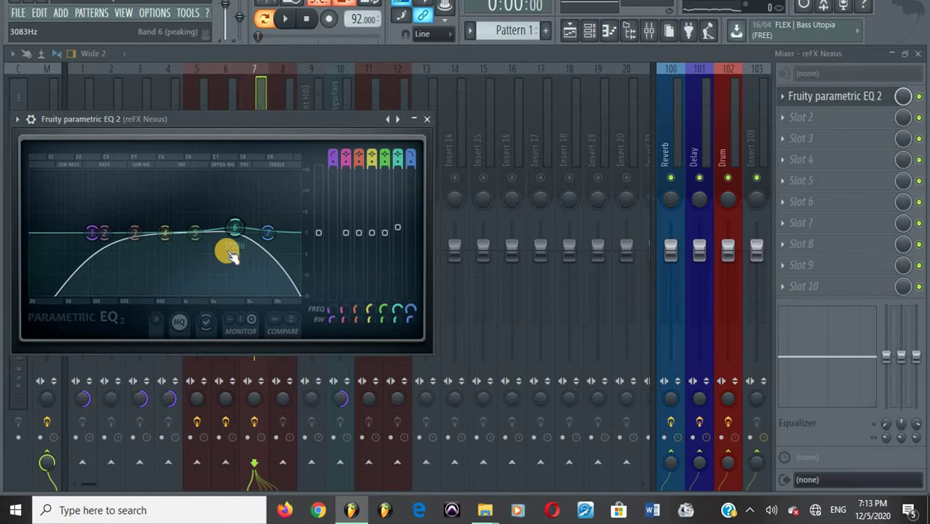
key("space")
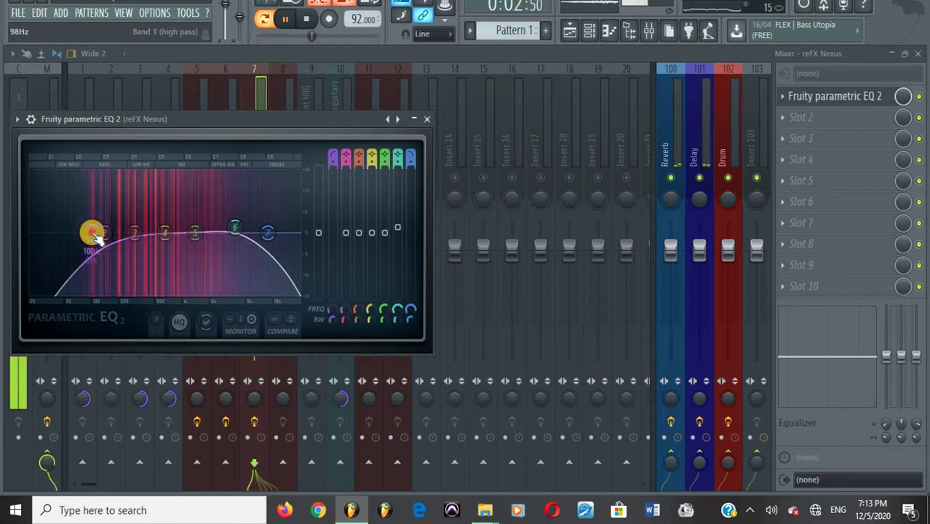
left_click_drag(234, 233, 239, 233)
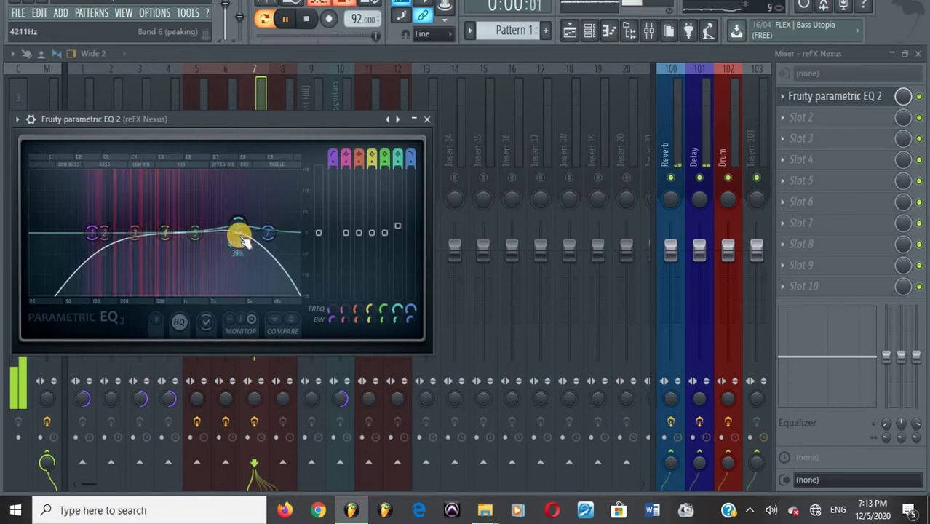
Step: Close the EQ, load Fruity Limiter into the reFX Nexus track's second effect slot and switch it to compressor mode
key("space")
key("Escape")
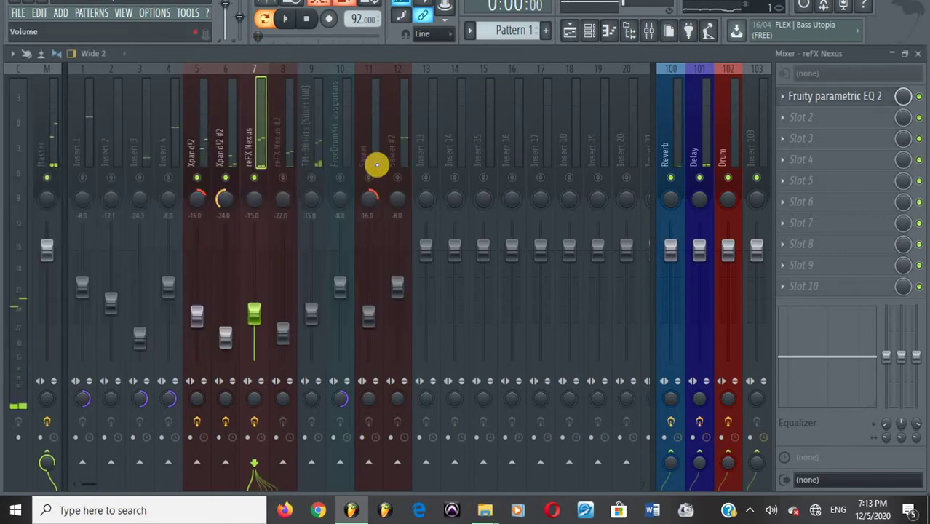
left_click(801, 117)
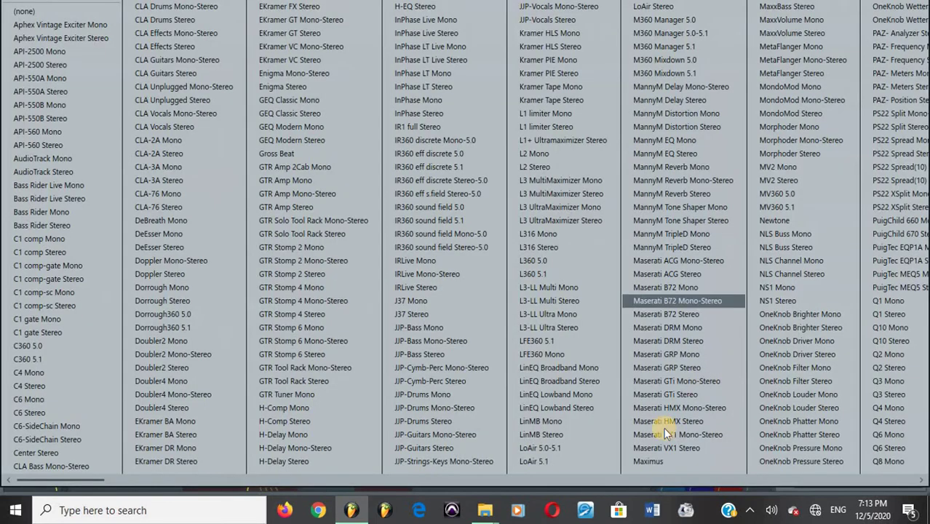
left_click(571, 479)
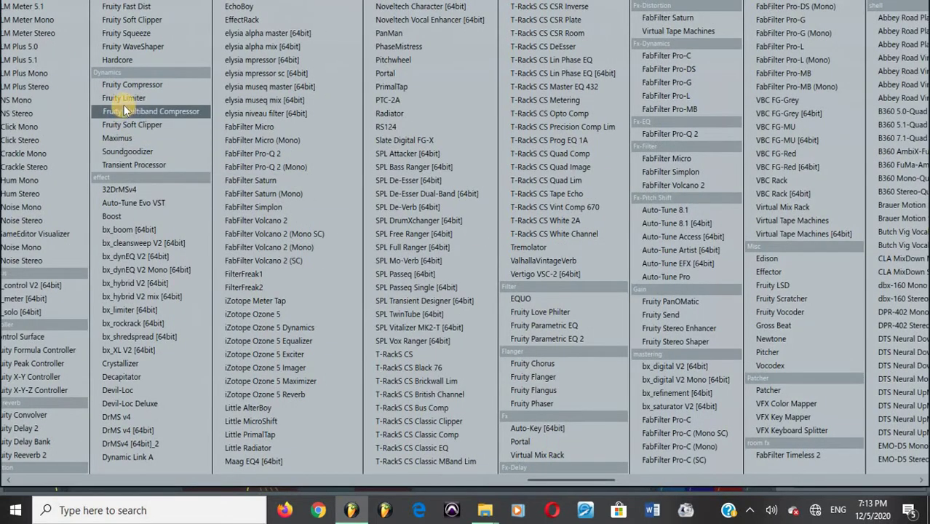
left_click(124, 98)
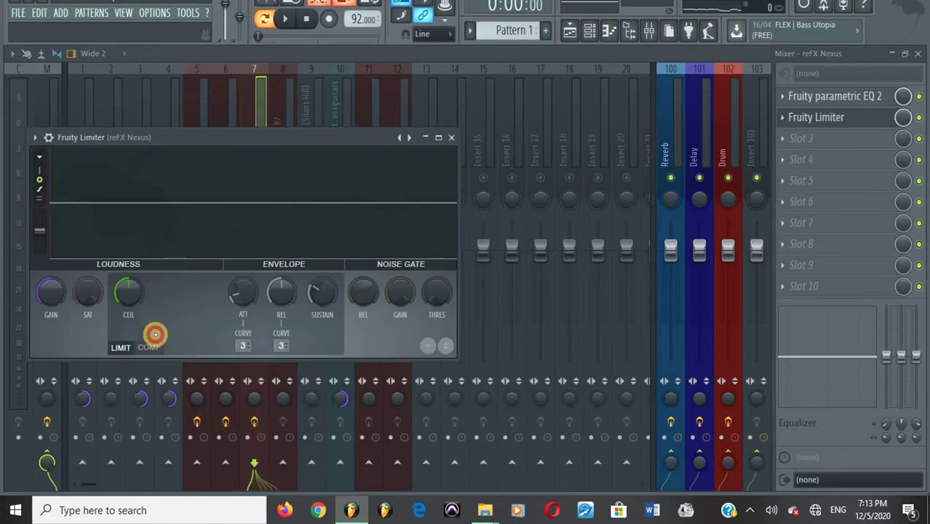
left_click(149, 346)
Step: Lower the Fruity Limiter's compressor threshold and set its ratio to about 3.1:1 while the beat plays
key("space")
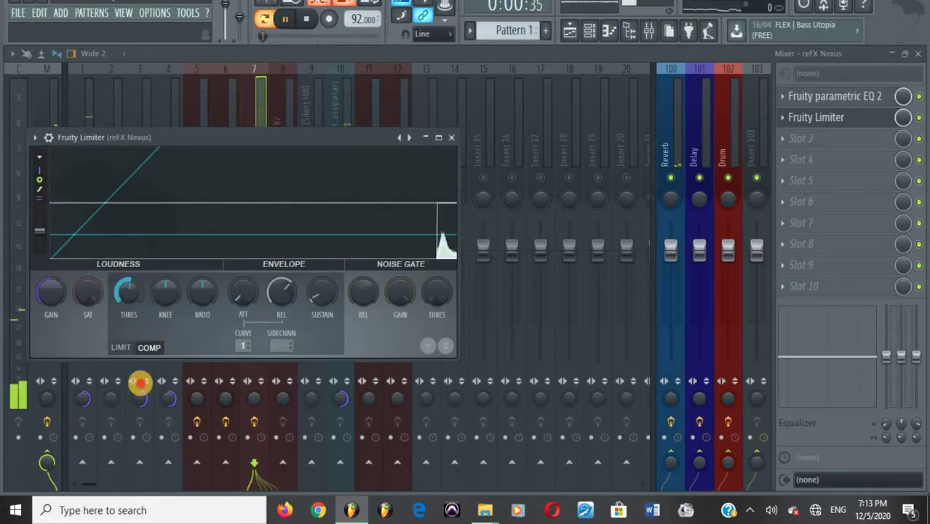
left_click_drag(140, 381, 146, 437)
left_click(196, 278)
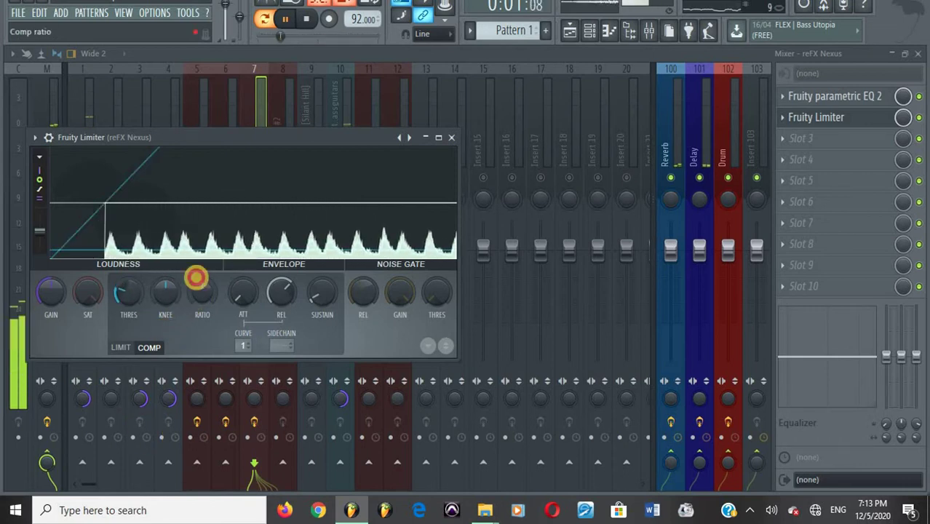
left_click_drag(196, 278, 196, 297)
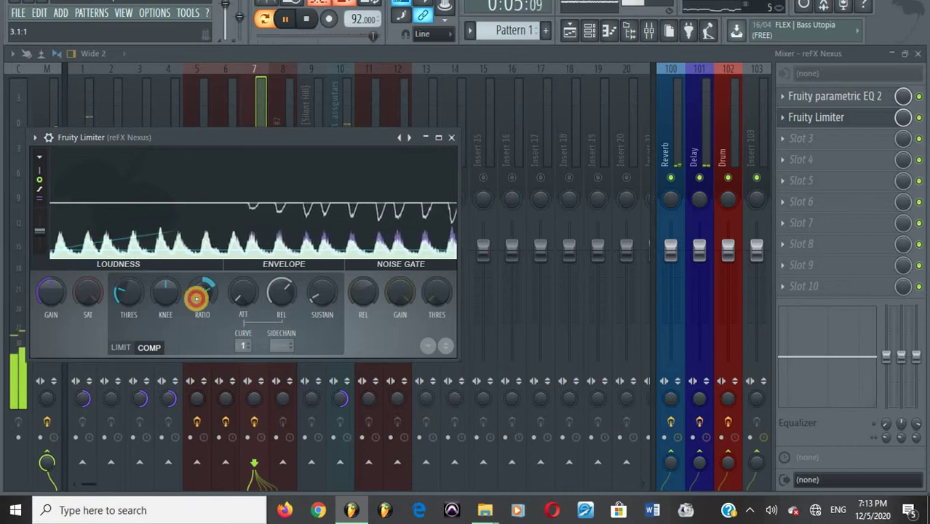
Step: Raise the Fruity Limiter's gain to about 1 dB, nudge its threshold slightly up, and close the plugin
left_click(56, 292)
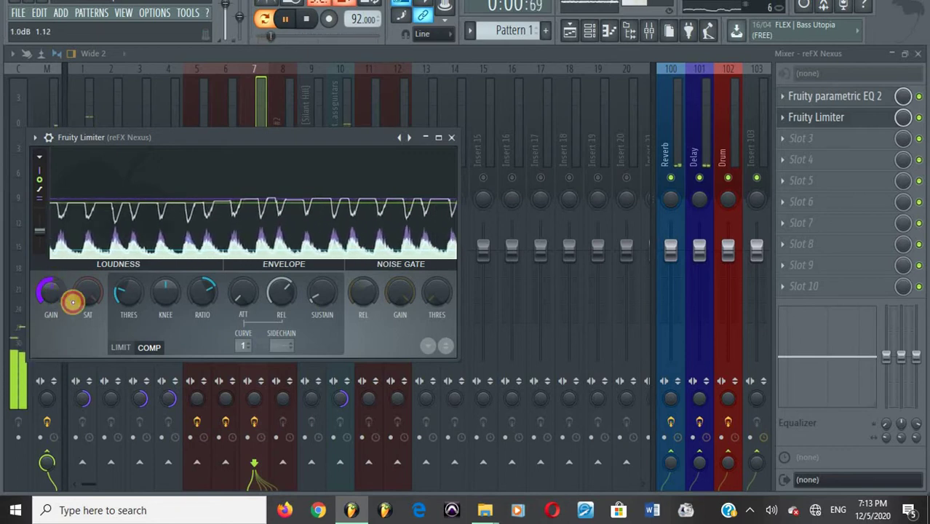
left_click_drag(123, 296, 123, 289)
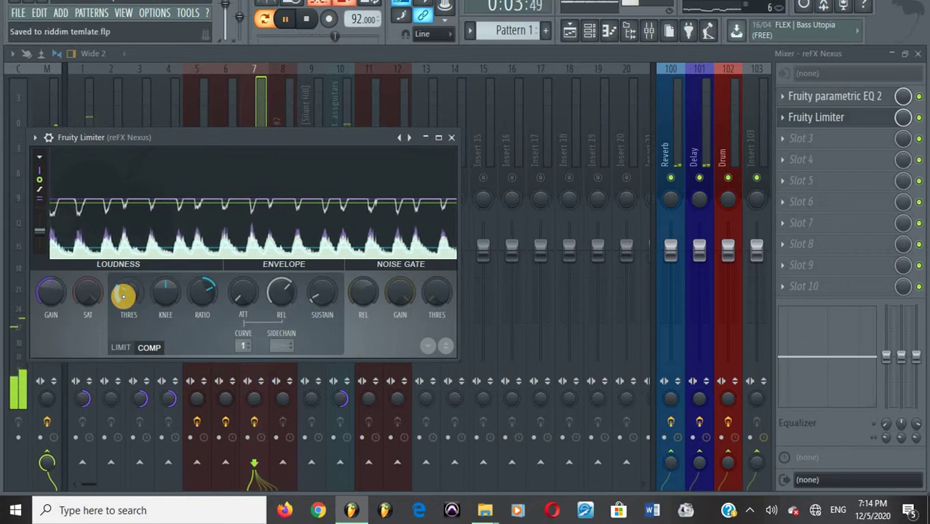
key("space")
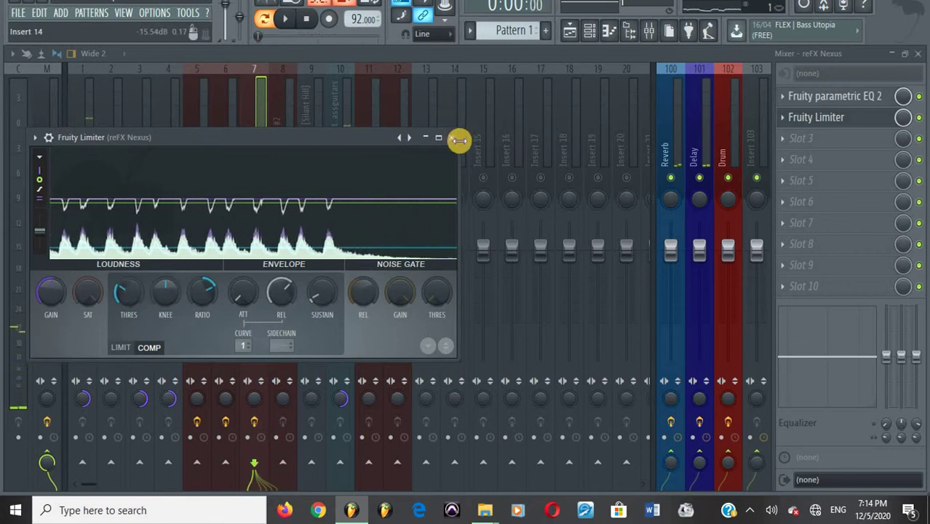
left_click(454, 137)
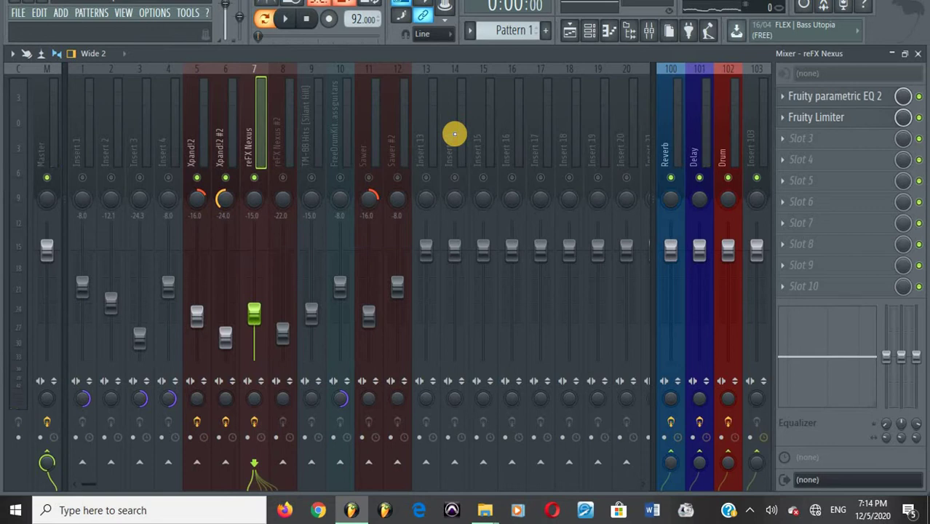
Step: Solo the reFX Nexus #2 track and load Doubler2 Stereo into its first effect slot
left_click(286, 179)
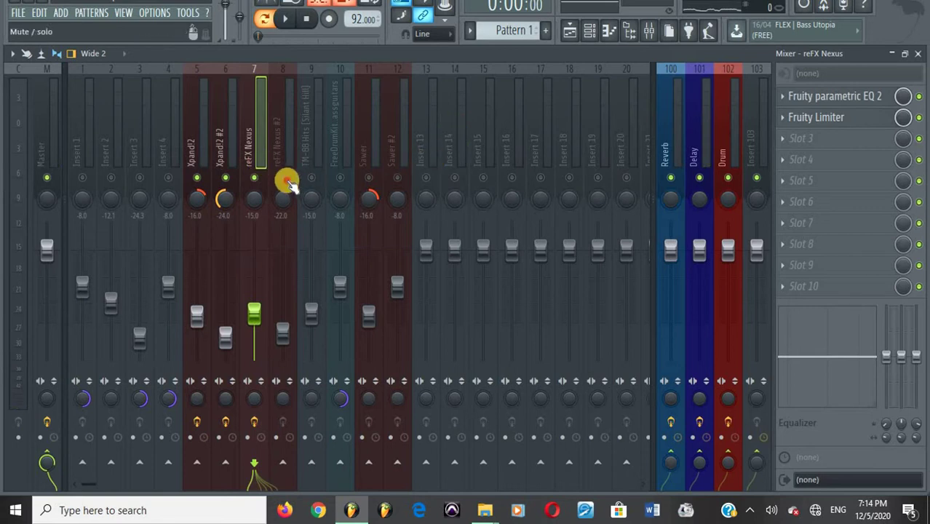
key("space")
right_click(286, 180)
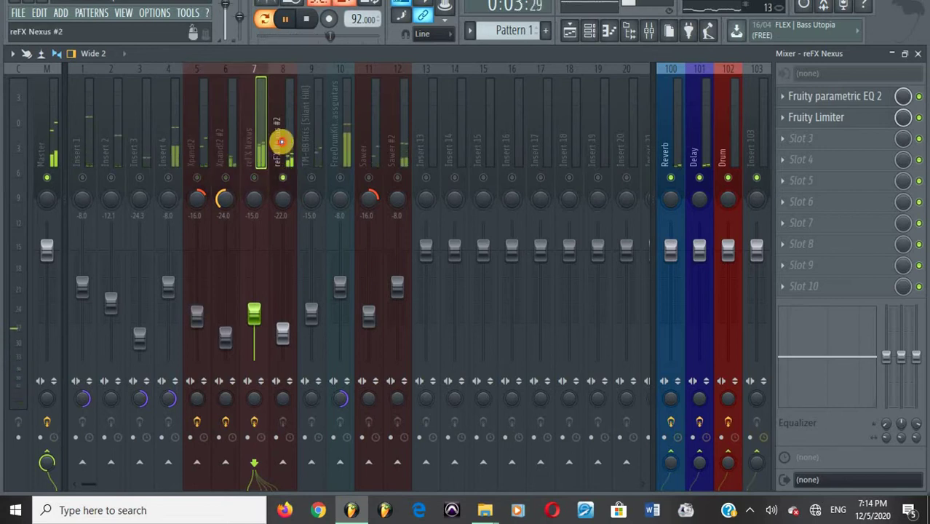
left_click(280, 141)
left_click(837, 96)
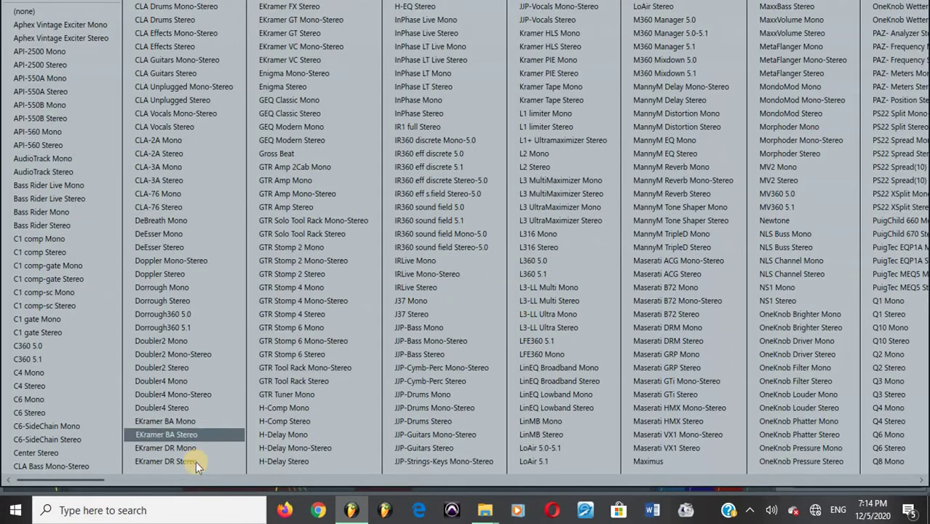
left_click(164, 367)
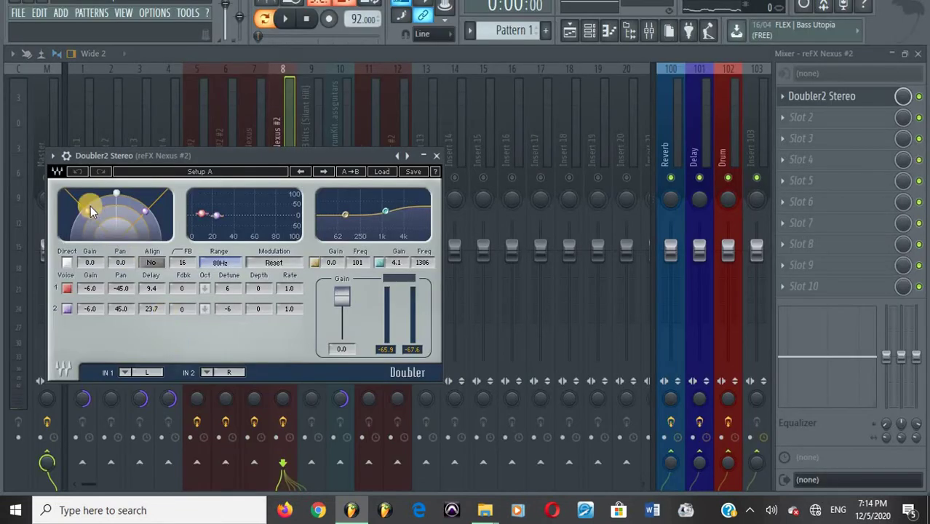
Step: Set the gain of both Doubler2 voices to 0.0, turn off the direct signal and play the beat
left_click_drag(87, 212, 19, 210)
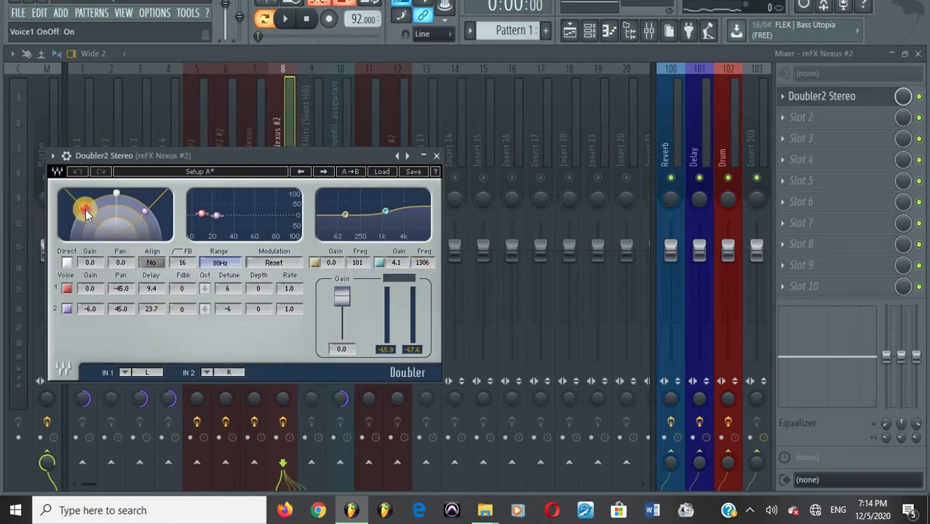
left_click_drag(144, 212, 149, 207)
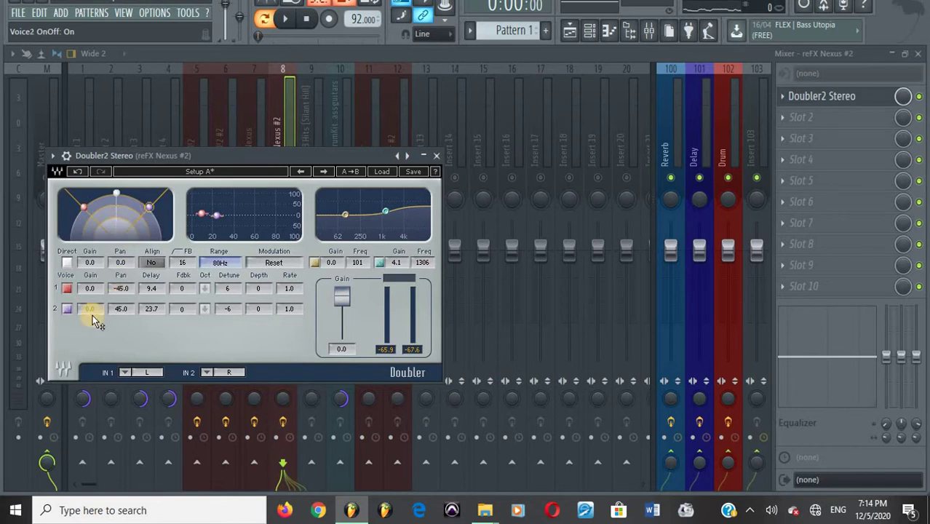
key("space")
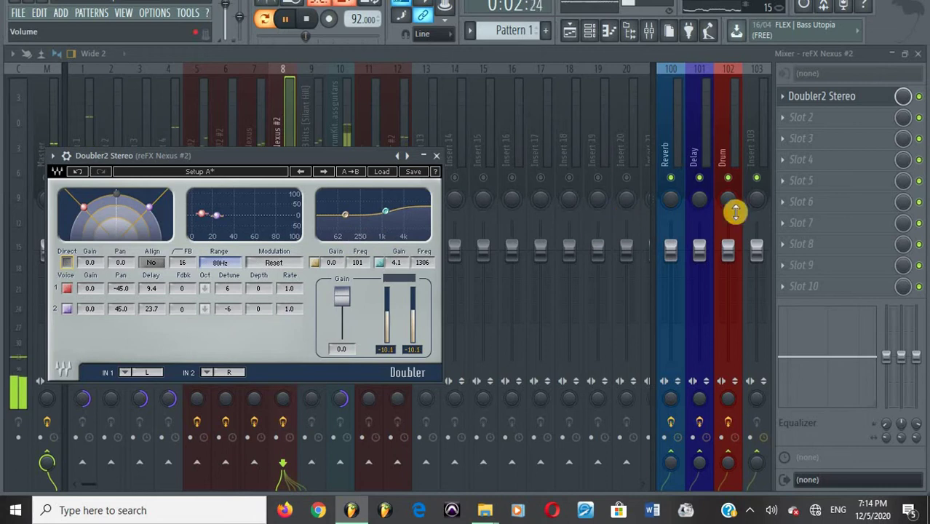
Step: Load Fruity Reeverb 2 into the second slot of reFX Nexus #2 with The Venue preset and audition it
left_click(820, 119)
left_click(686, 481)
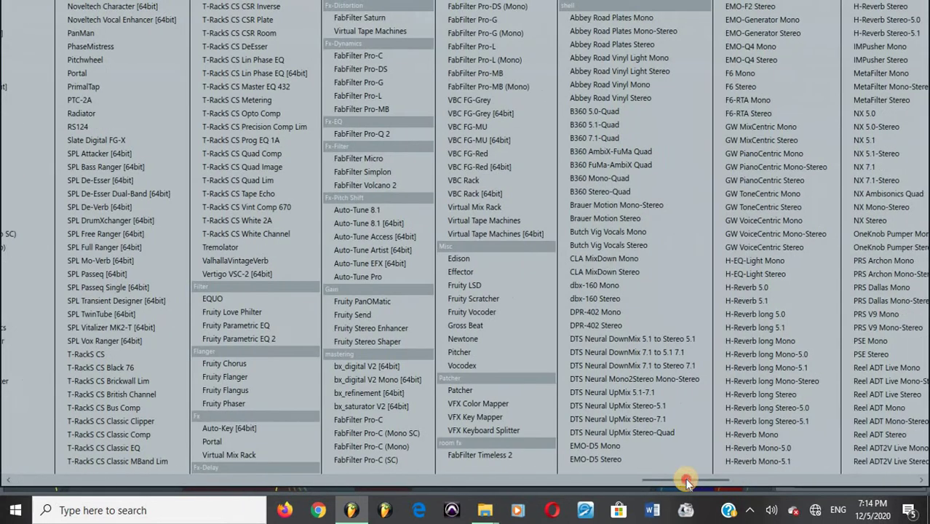
left_click_drag(686, 481, 407, 481)
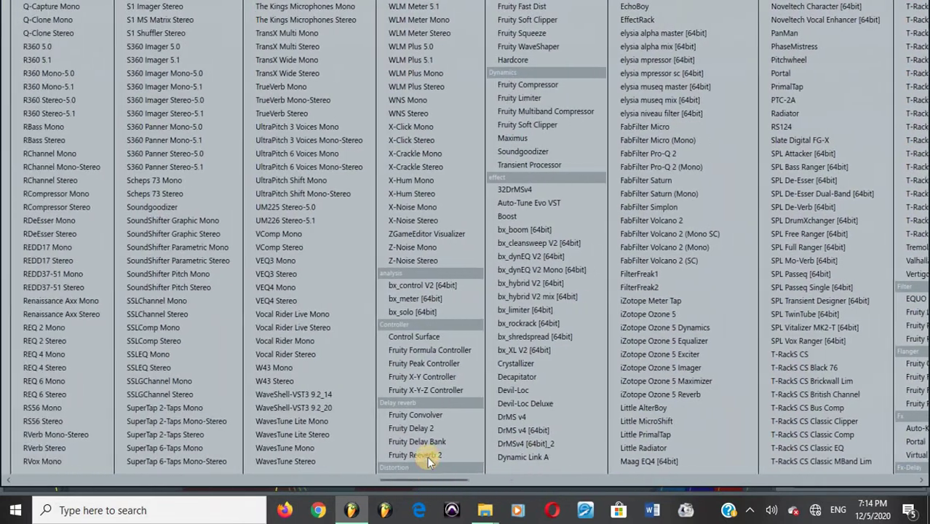
left_click(426, 453)
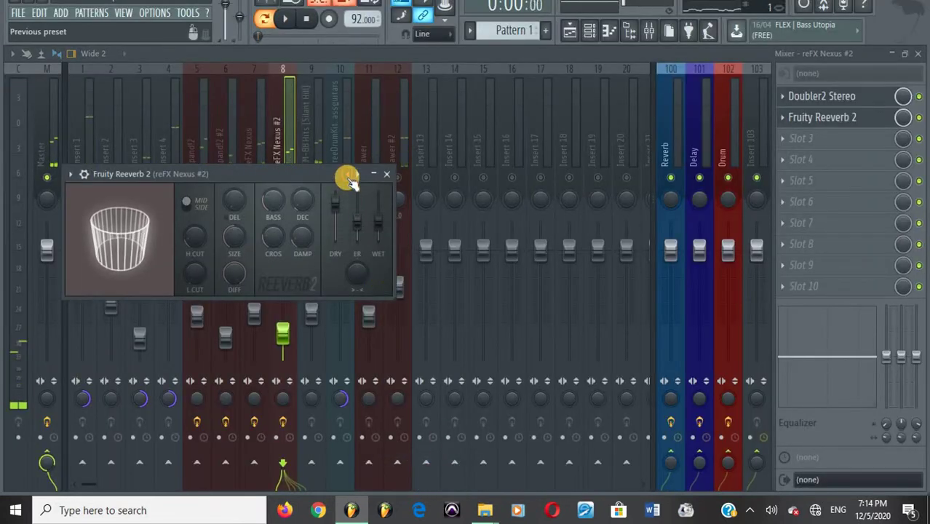
left_click(351, 182)
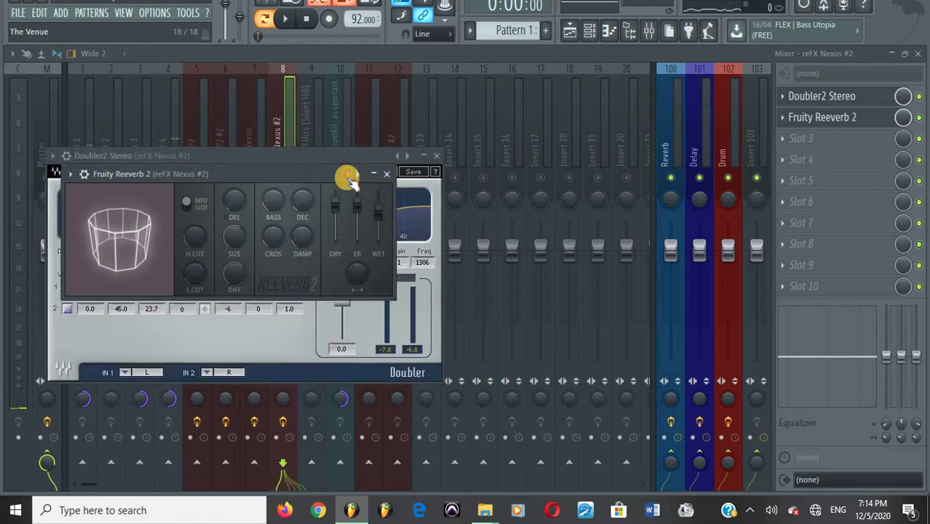
key("space")
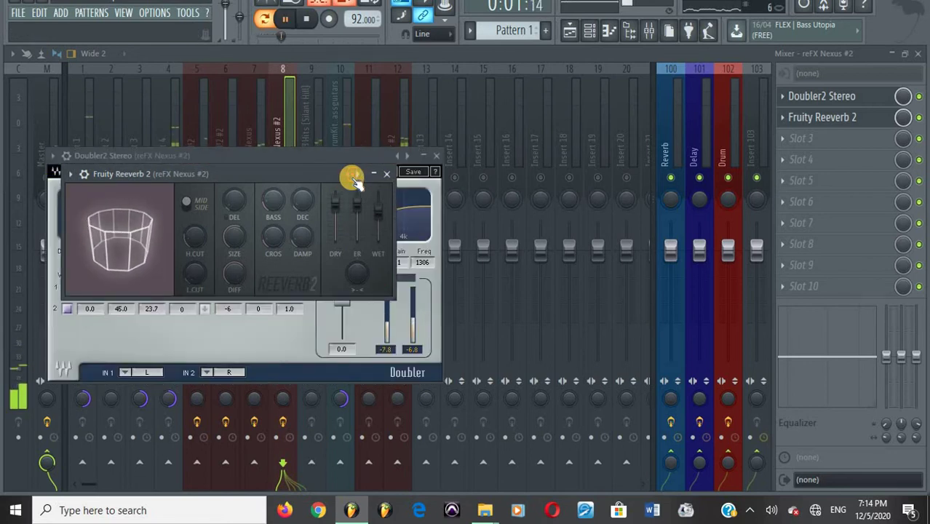
key("space")
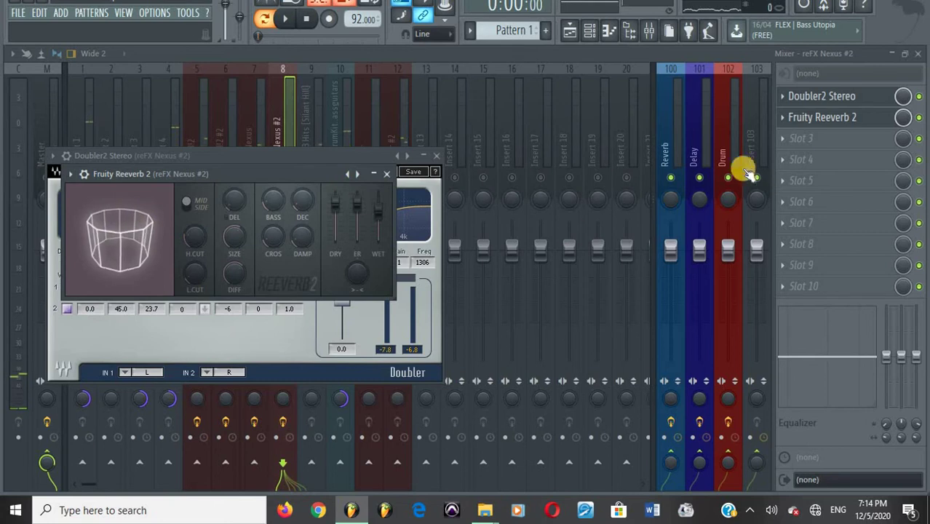
Step: Load Fruity Parametric EQ 2 into the third effect slot of reFX Nexus #2
left_click(815, 139)
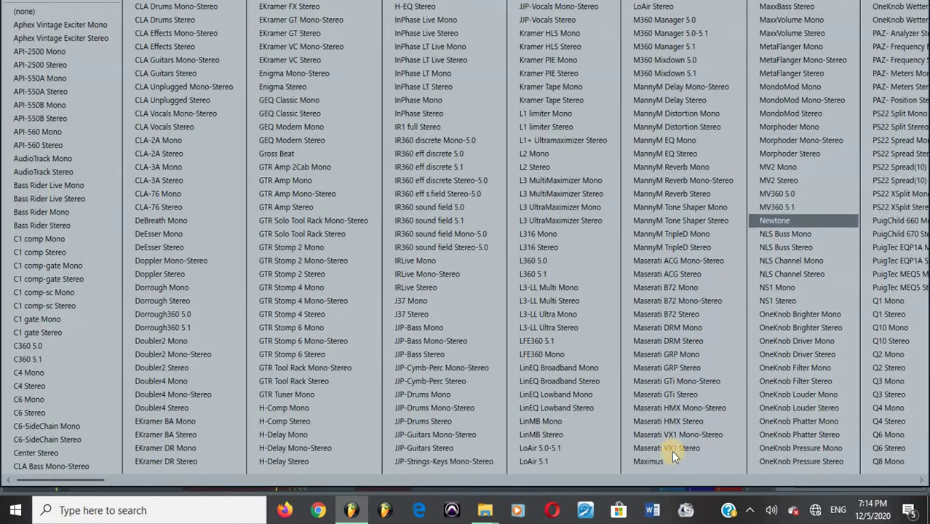
left_click(653, 482)
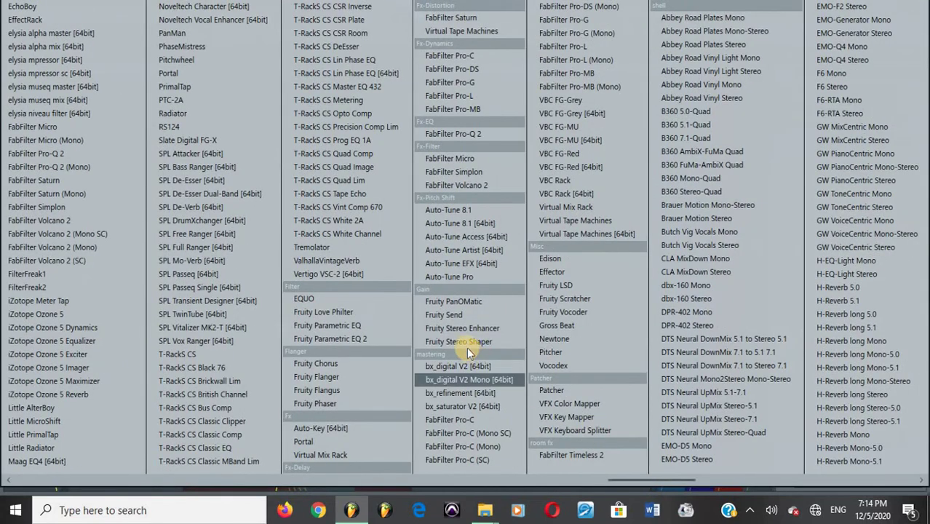
left_click(331, 338)
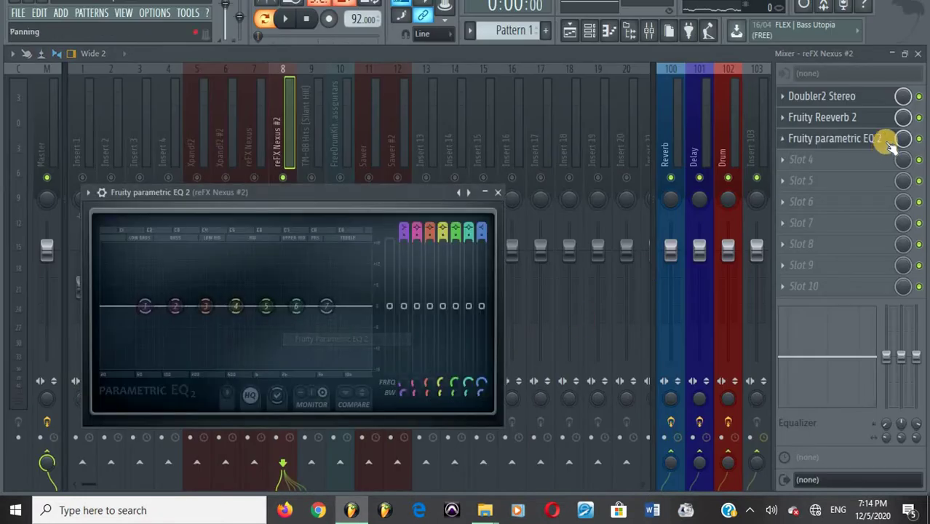
Step: Rearrange the effects so Fruity Parametric EQ 2 sits in slot 2 and Fruity Reeverb 2 in slot 4, with slot 3 empty
left_click(789, 128)
left_click_drag(789, 185, 812, 161)
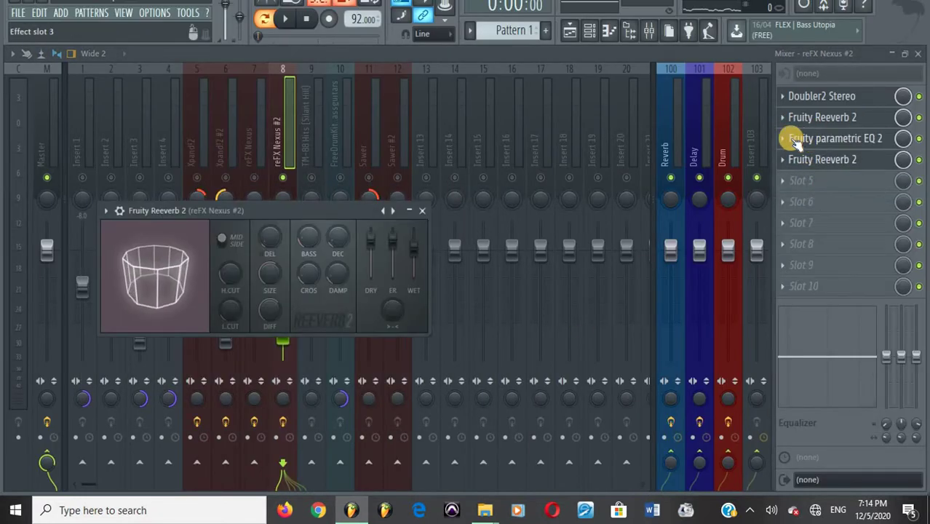
left_click(786, 141)
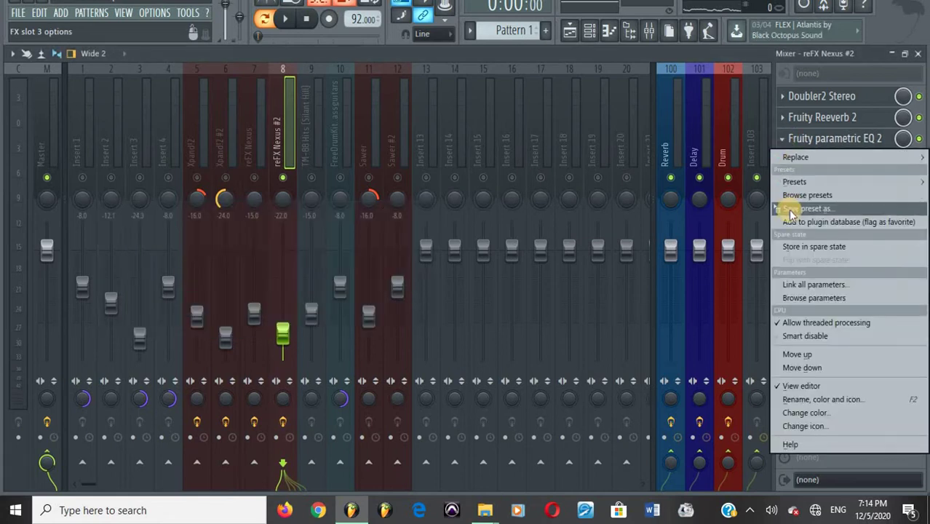
left_click_drag(789, 208, 791, 119)
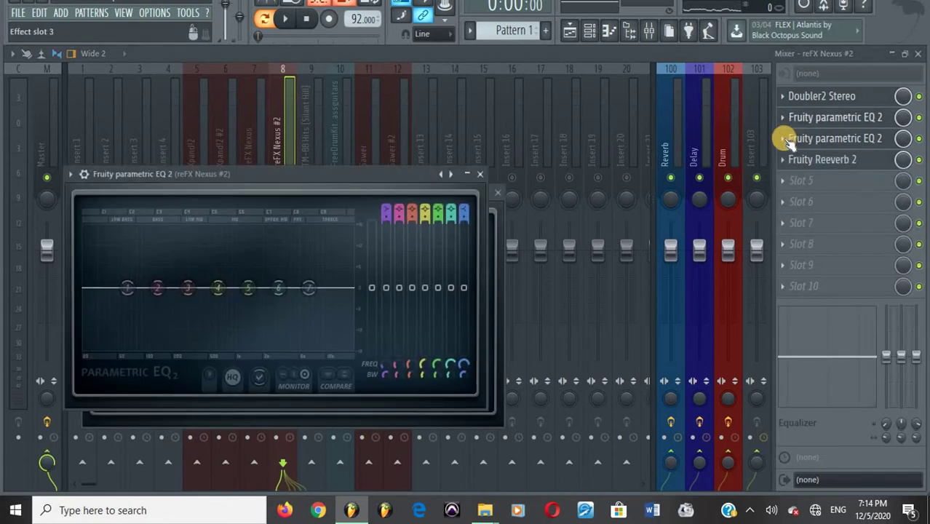
left_click(783, 141)
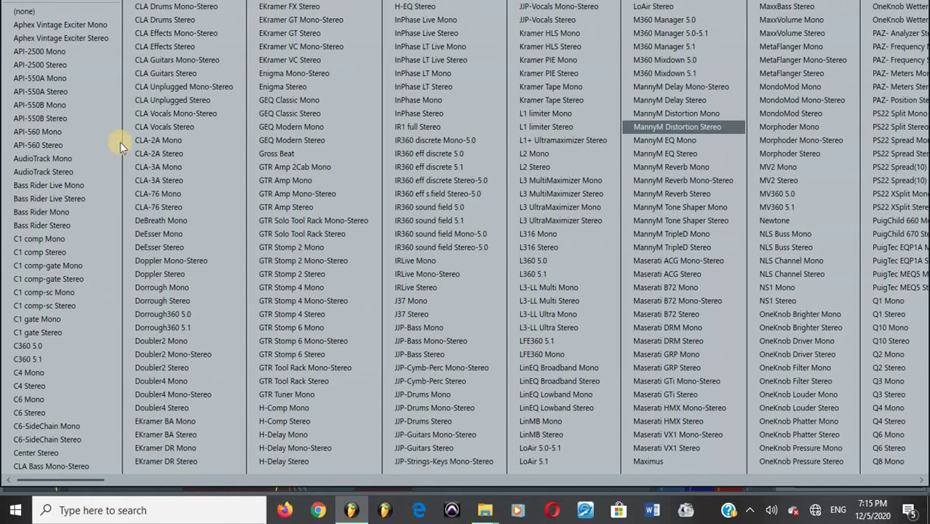
left_click(25, 10)
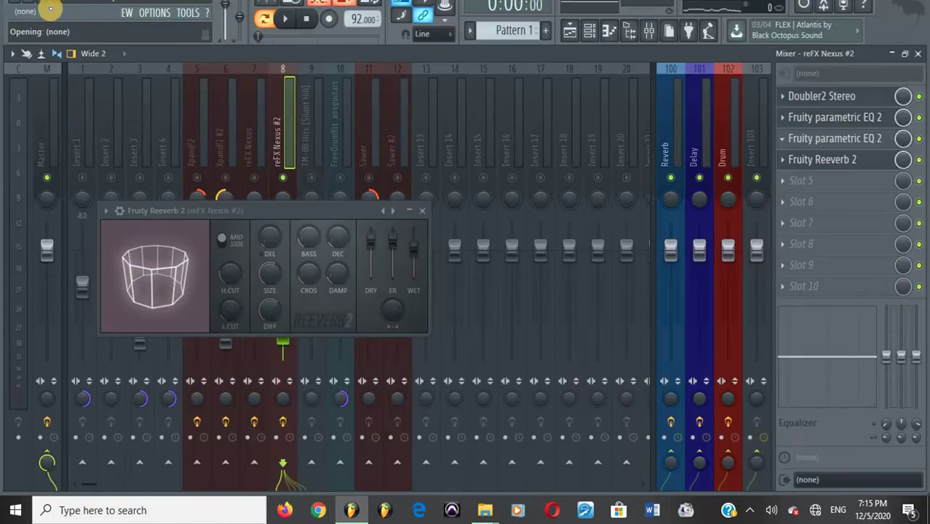
Step: Check the Fruity Parametric EQ 2 in slot 2 and bypass the Fruity Reeverb 2 in slot 4
left_click(803, 119)
left_click(803, 118)
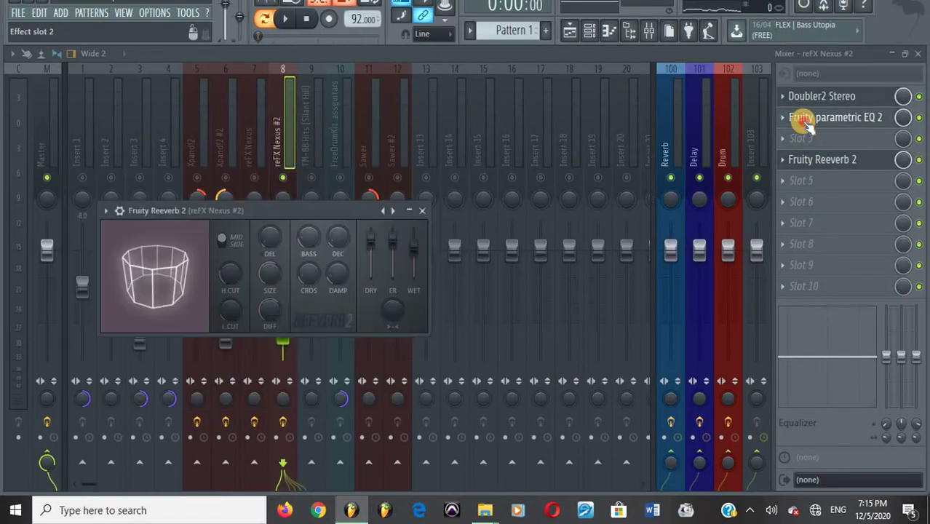
left_click(803, 119)
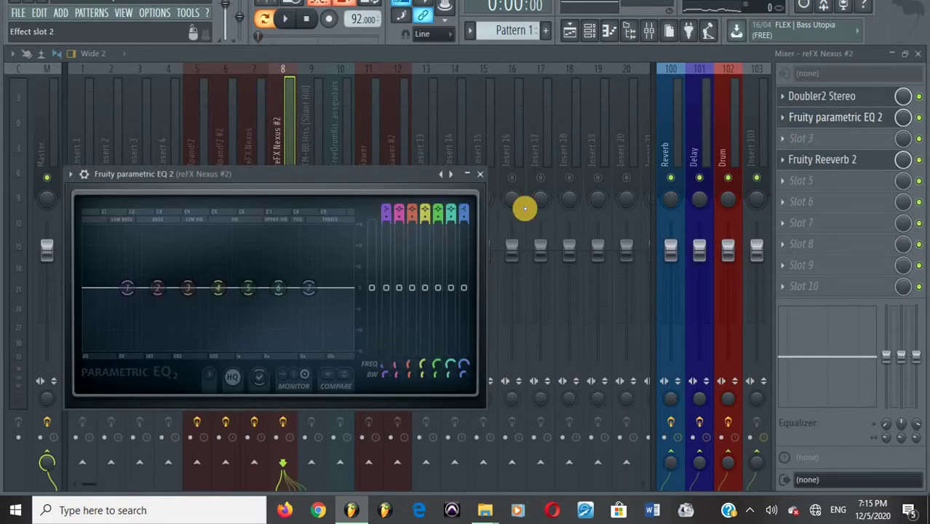
left_click(919, 160)
left_click(844, 161)
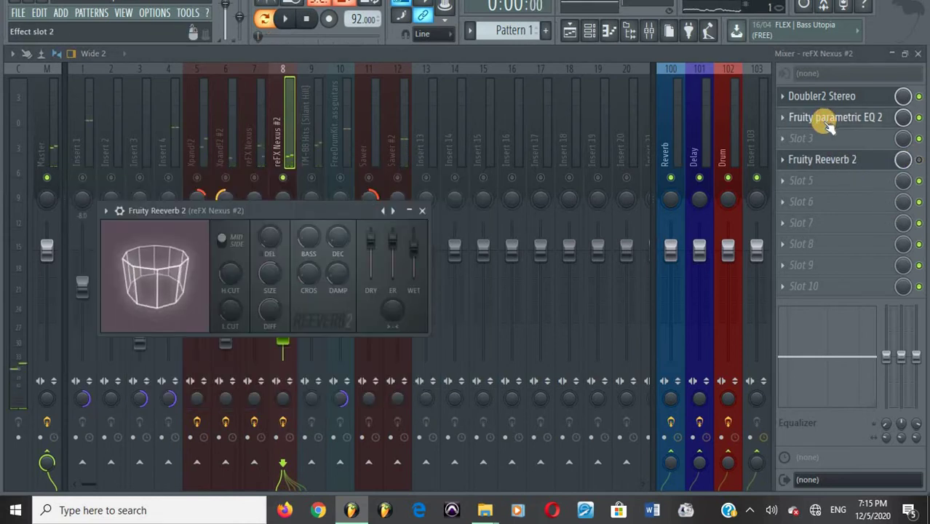
Step: Shape reFX Nexus #2 in Fruity Parametric EQ 2 with a steep band 1 low cut and slight boosts on bands 3, 4, 6 and 7
key("space")
left_click(822, 122)
left_click(822, 122)
left_click(823, 122)
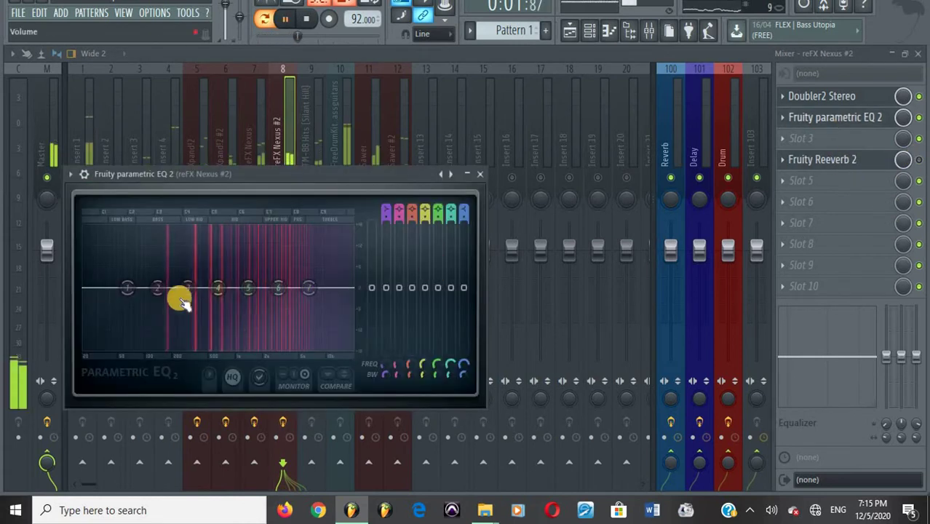
left_click_drag(139, 291, 189, 9)
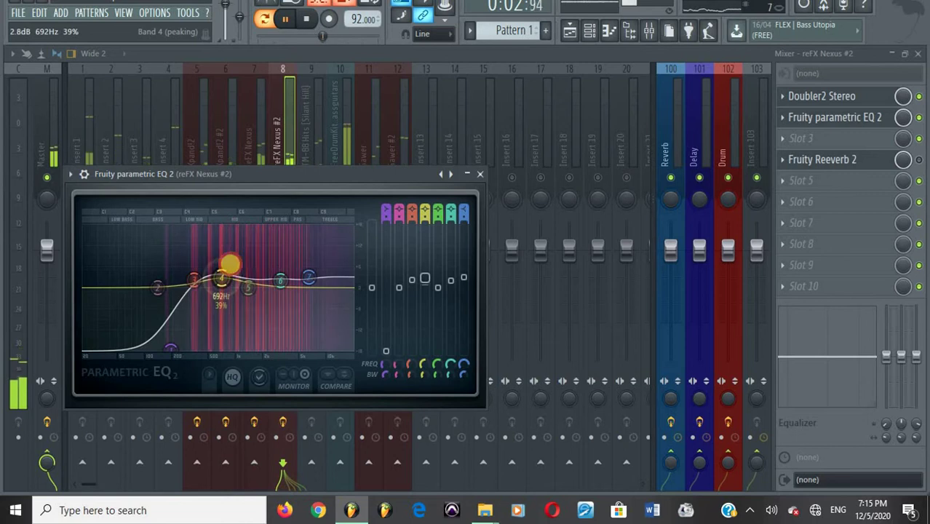
left_click_drag(230, 266, 230, 267)
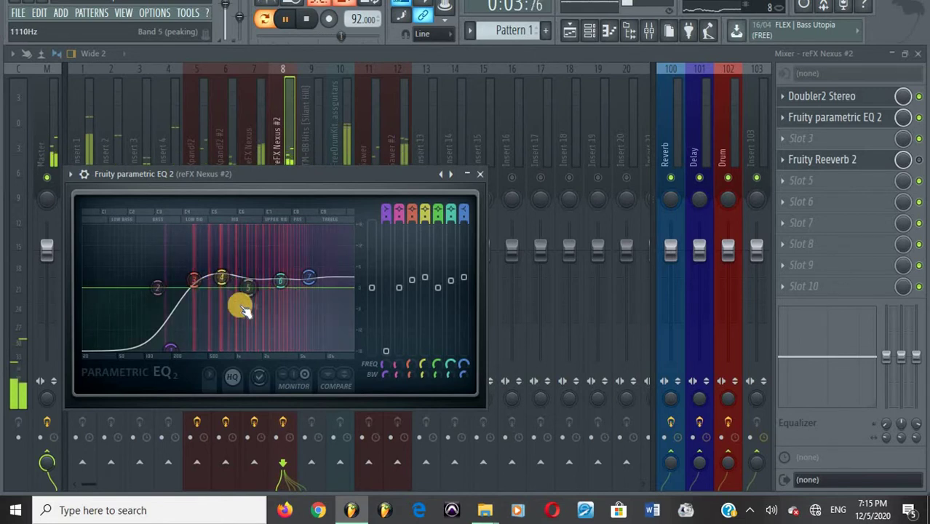
key("space")
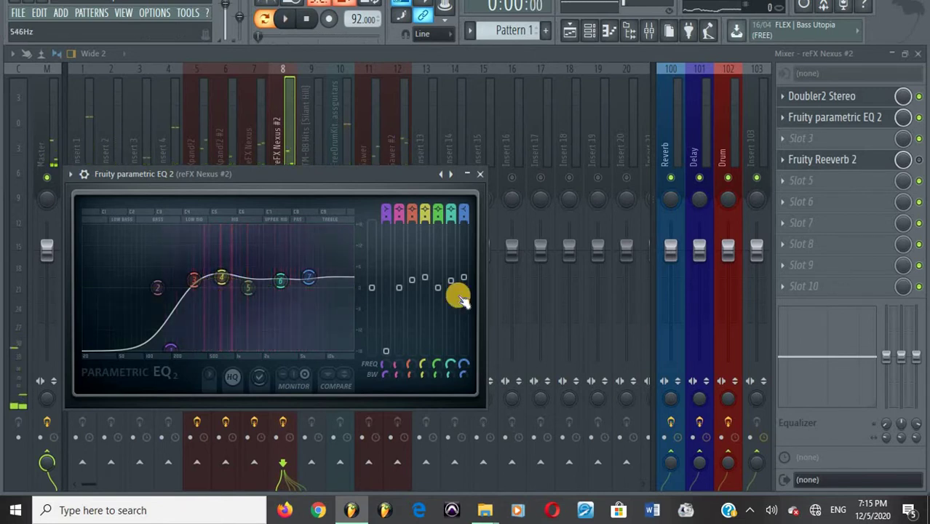
Step: Re-enable the Fruity Reeverb 2 in slot 4 and audition reFX Nexus #2 with the new EQ
key("Escape")
key("space")
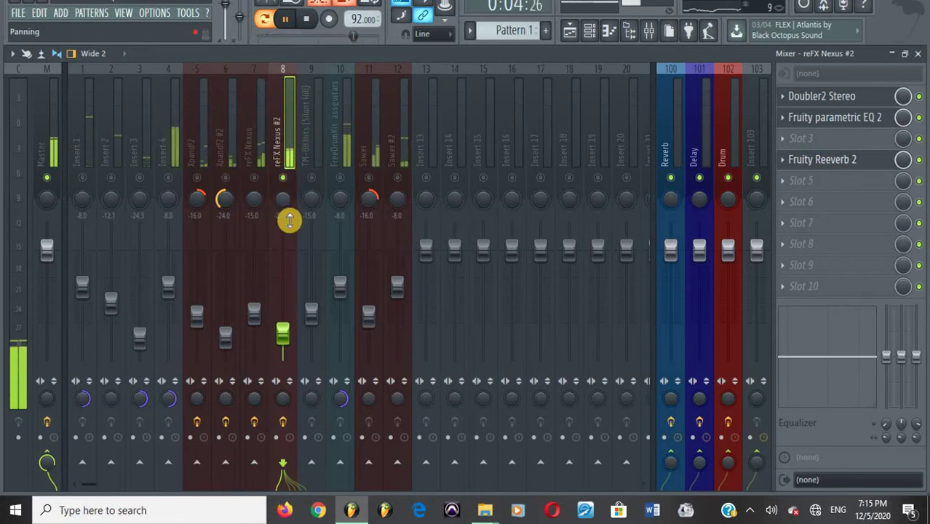
key("space")
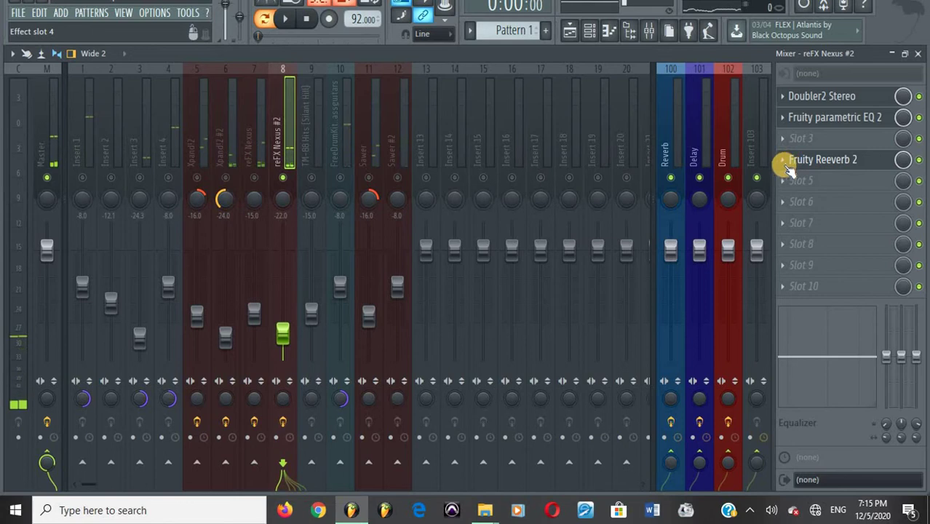
Step: Copy the Fruity Reeverb 2 from slot 4 into slot 3 of reFX Nexus #2 and replace slot 4 with Fruity Limiter
left_click(785, 163)
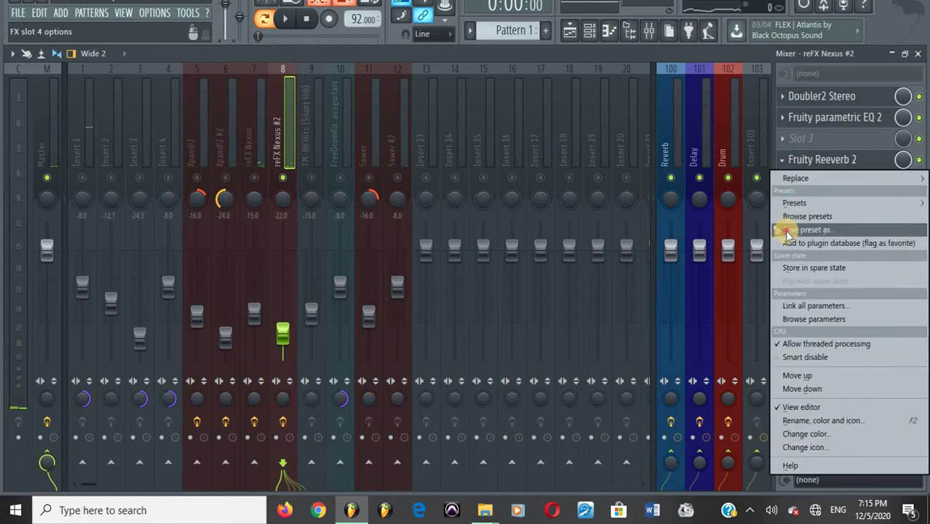
left_click_drag(783, 230, 787, 149)
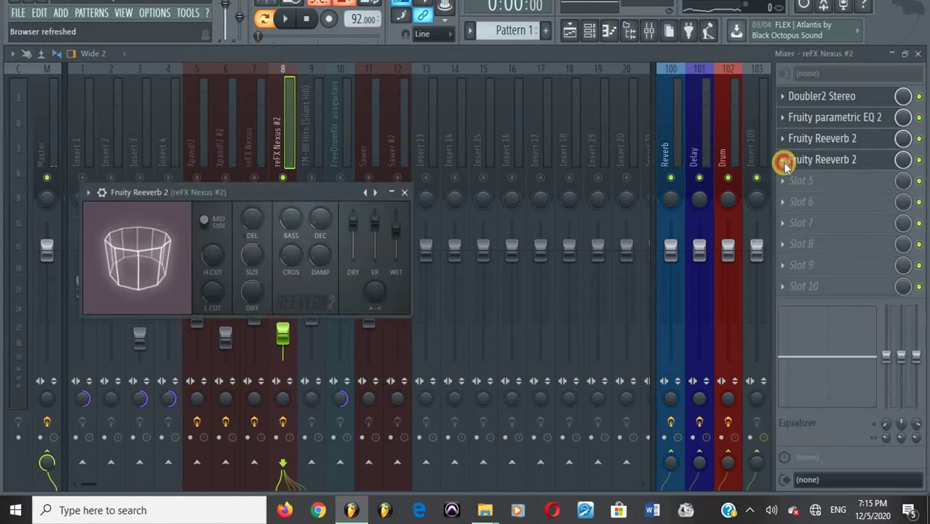
left_click(785, 160)
mouse_move(790, 178)
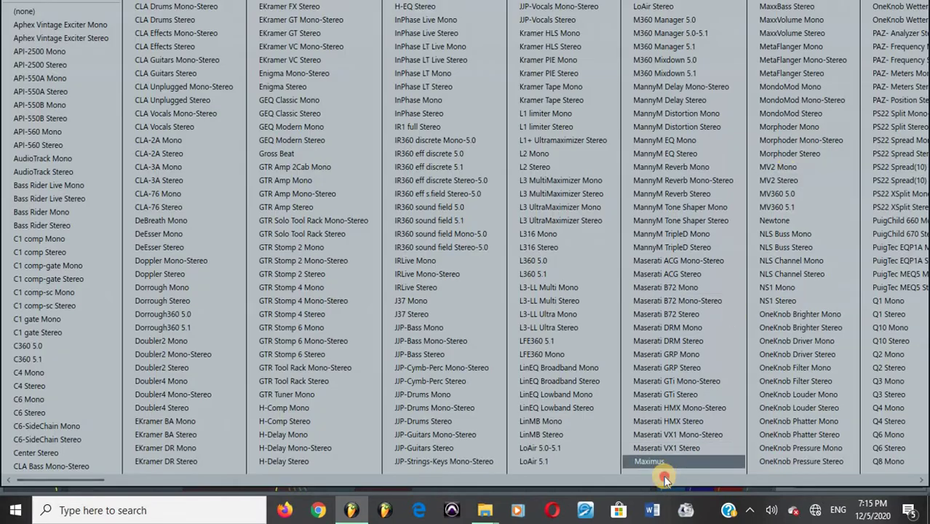
left_click_drag(664, 477, 544, 477)
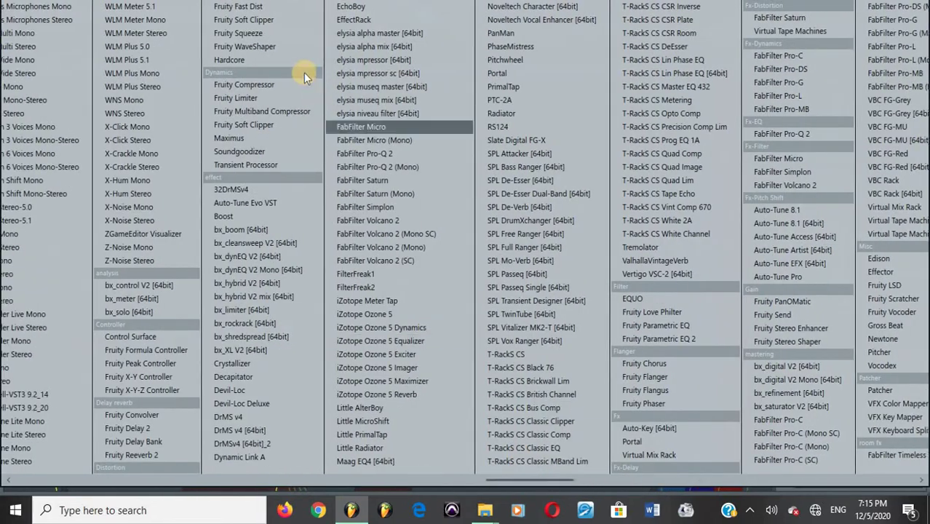
left_click(266, 97)
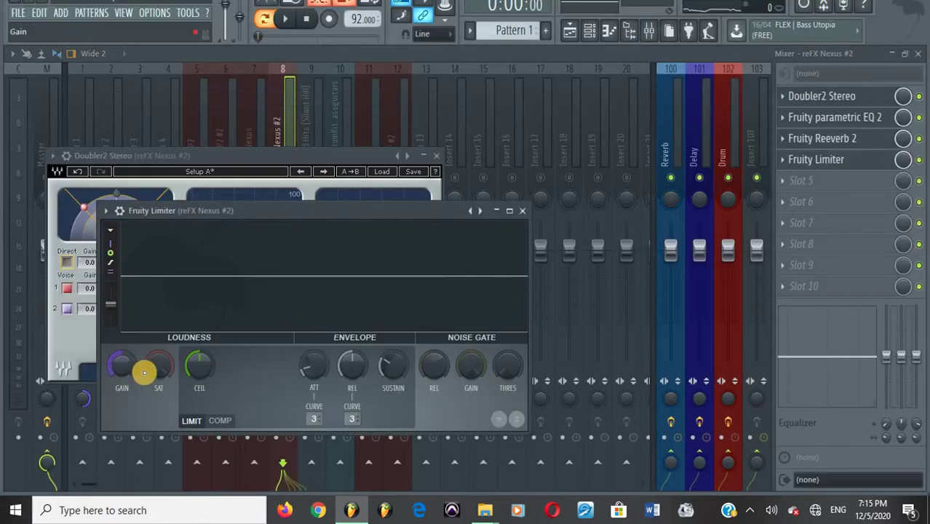
Step: Compress reFX Nexus #2 with the Fruity Limiter in compressor mode, using a threshold of about -18.9 dB and a ratio of about 2.2:1
key("space")
left_click(220, 420)
left_click_drag(201, 366, 222, 501)
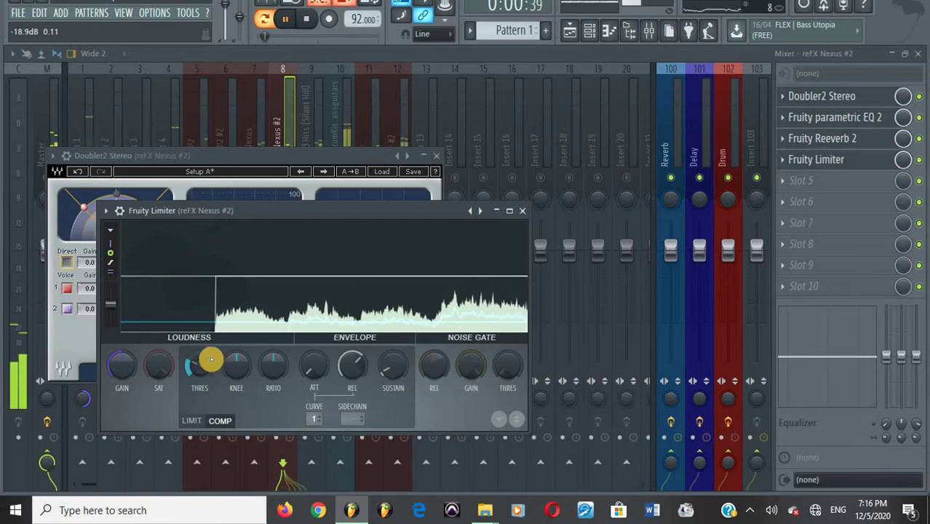
left_click_drag(268, 361, 273, 284)
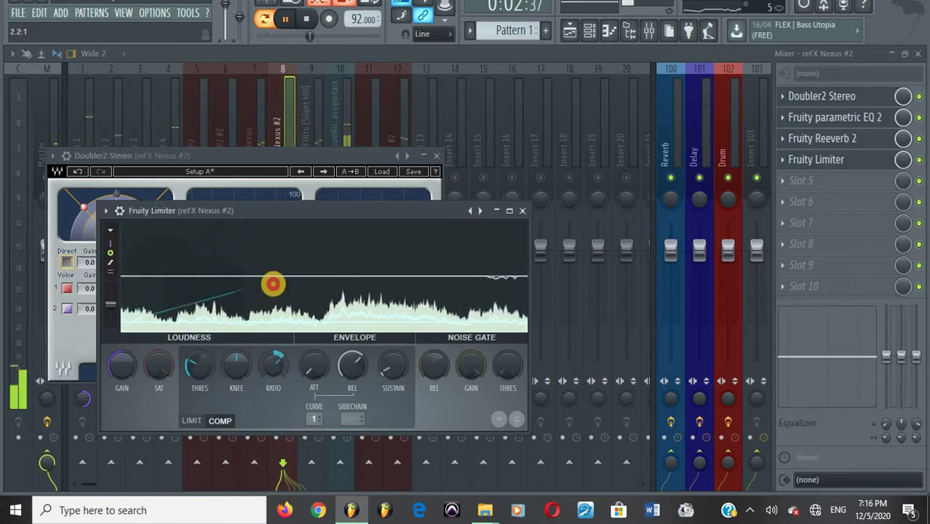
Step: Close the open effect windows of reFX Nexus #2 and save the project
left_click(521, 210)
left_click(437, 155)
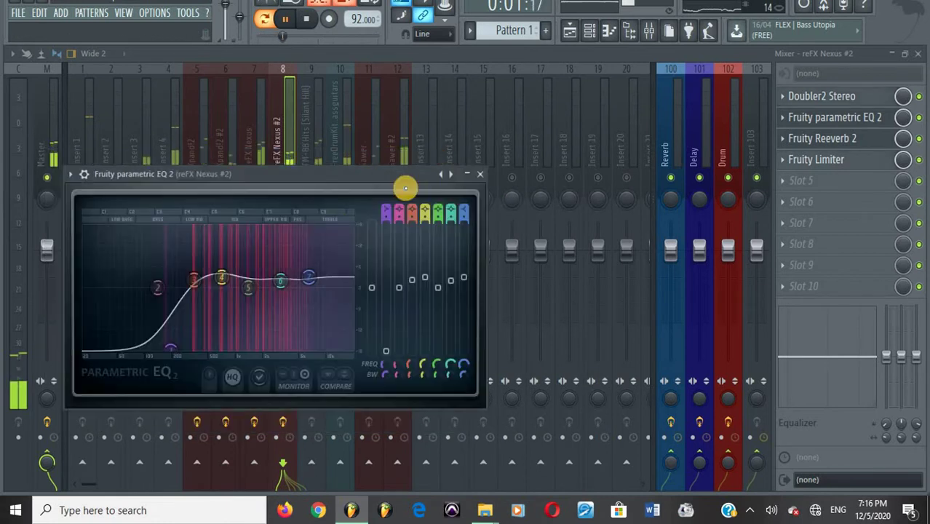
left_click(481, 175)
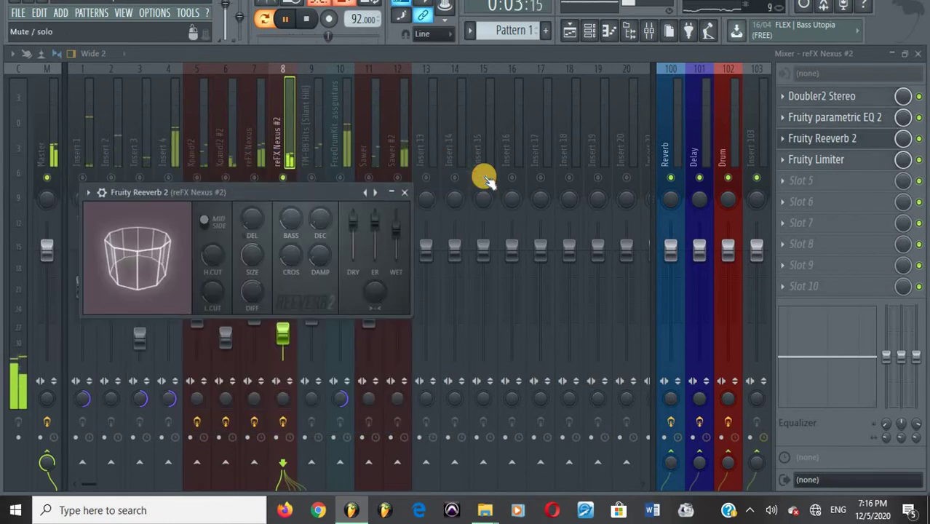
key("ctrl+s")
left_click(405, 192)
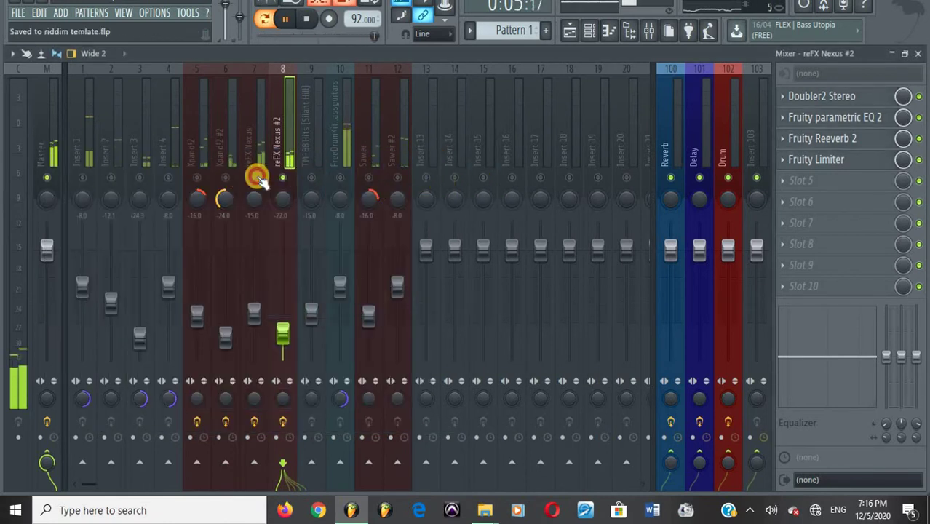
Step: Unmute reFX Nexus, both Xpand!2 tracks and Sawer, and lower the reFX Nexus #2 fader to -25.0 dB
left_click(256, 178)
left_click(222, 178)
left_click(203, 178)
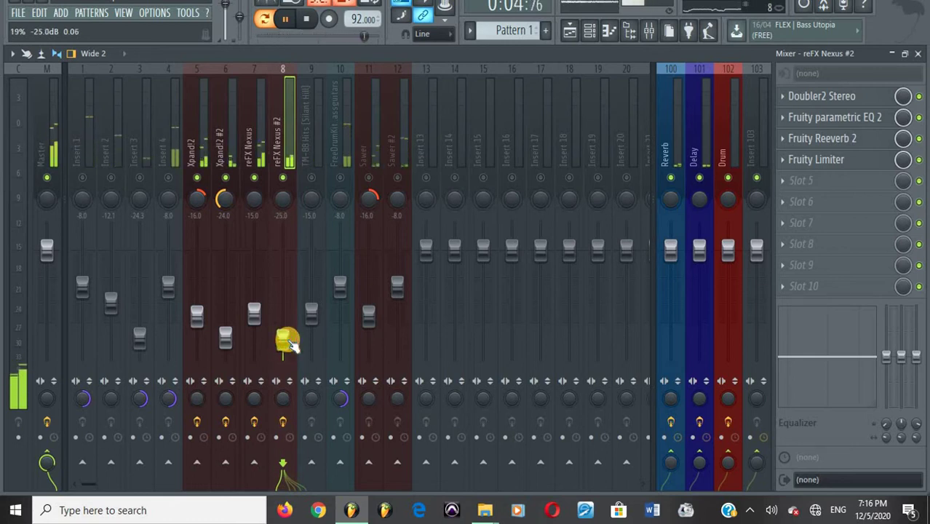
left_click(319, 177)
key("space")
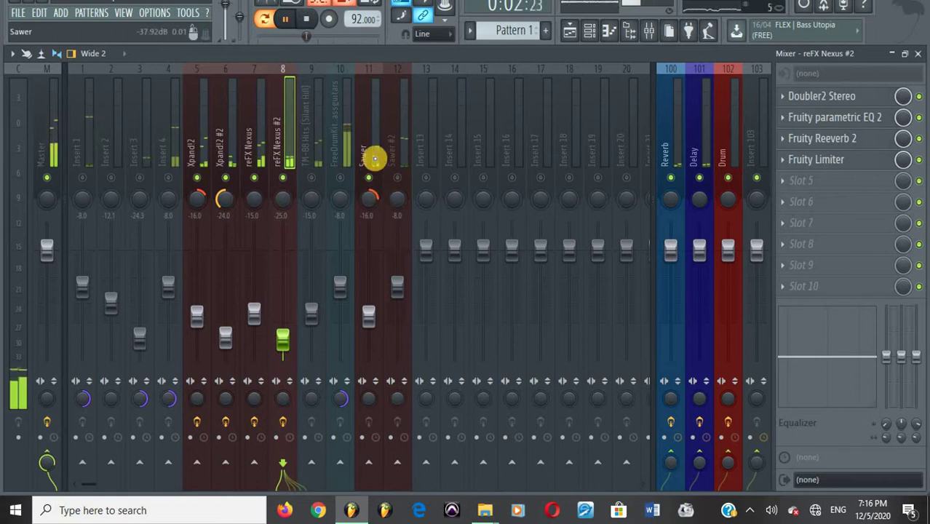
Step: Copy the Fruity Parametric EQ 2 preset from slot 1 of Xpand!2 onto the Sawer track
left_click(375, 140)
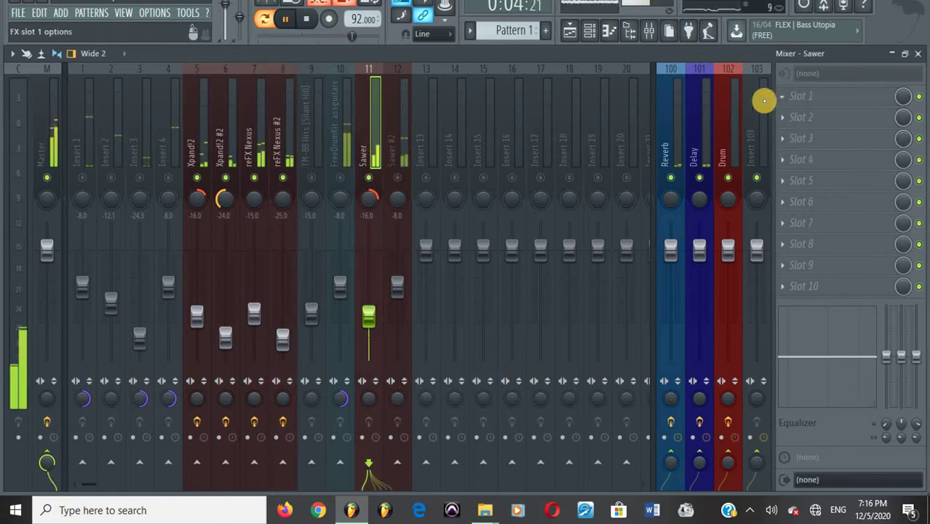
left_click(206, 128)
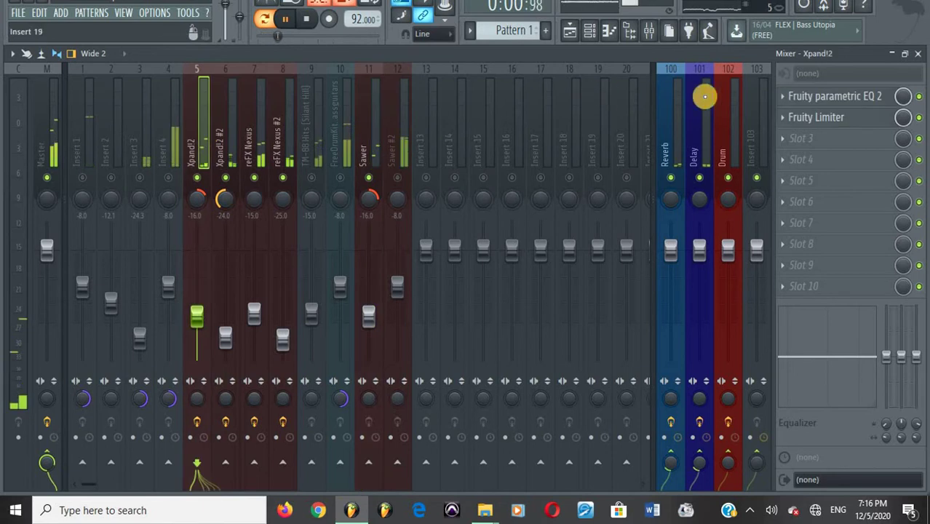
left_click(773, 96)
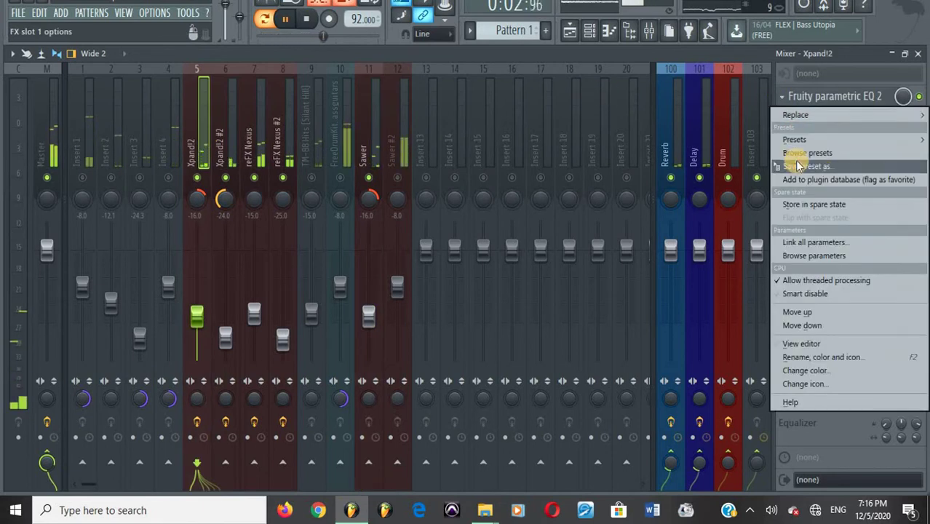
left_click_drag(503, 149, 371, 136)
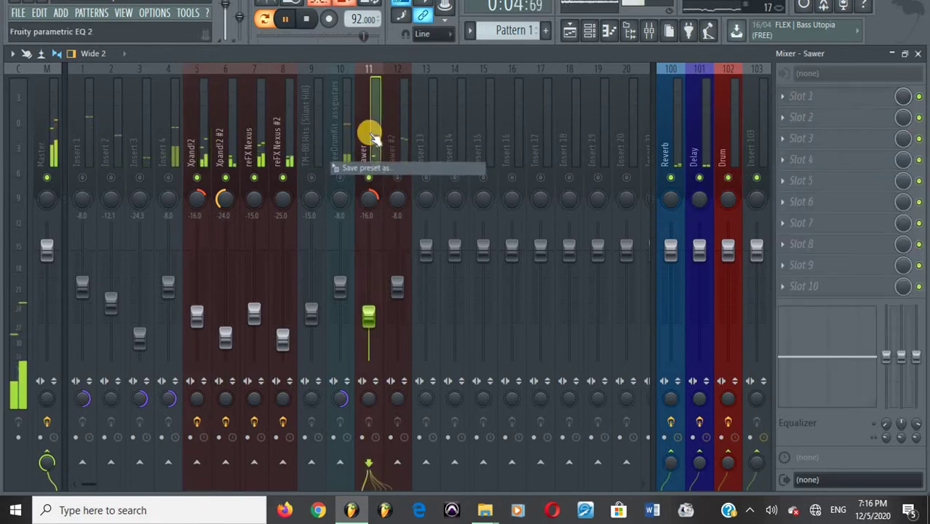
Step: Adjust the Sawer EQ by moving the band 1 low cut up, resetting band 6 and slightly boosting bands 5 and 7
left_click_drag(137, 300, 176, 290)
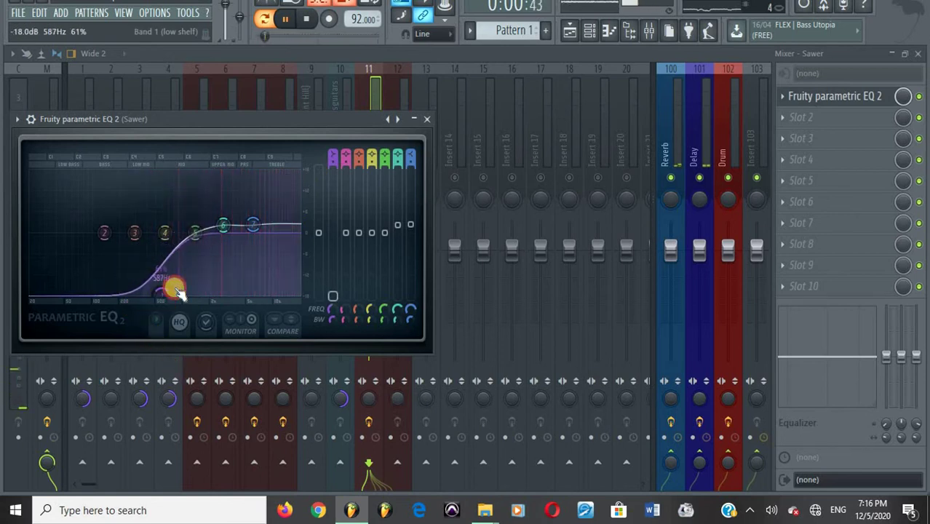
right_click(221, 223)
left_click(230, 246)
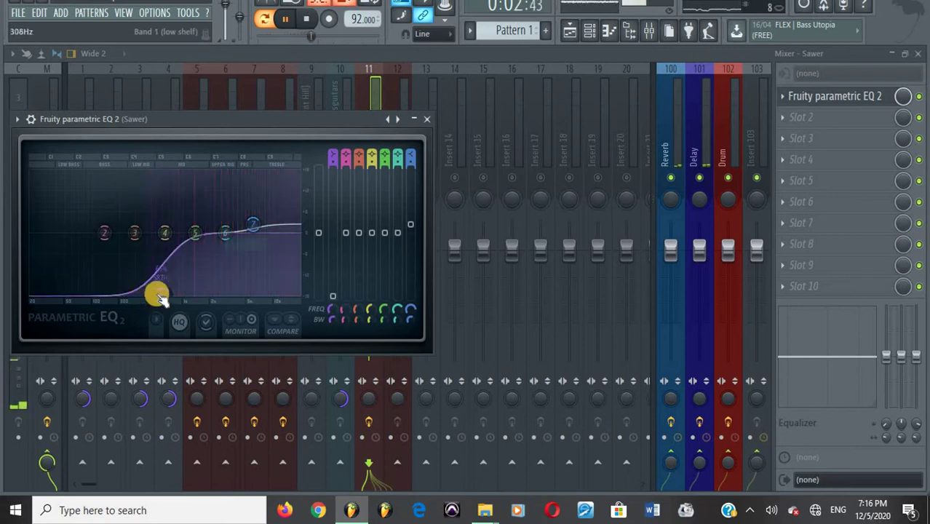
left_click_drag(154, 300, 146, 310)
left_click_drag(253, 222, 187, 229)
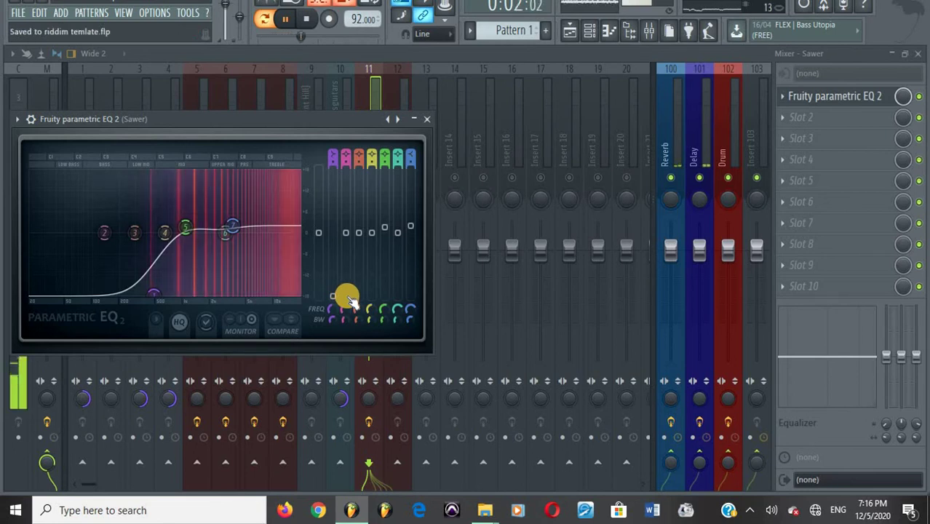
key("space")
key("Escape")
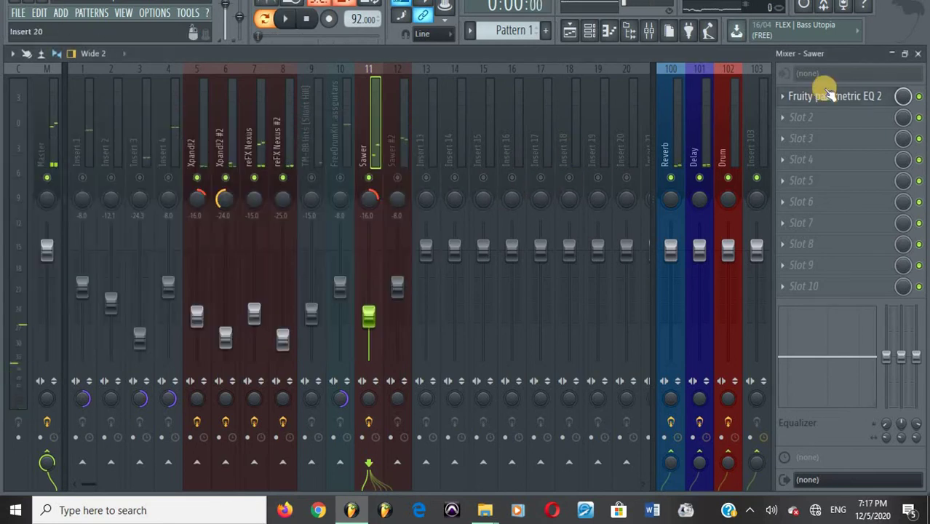
Step: Load Fruity Limiter into the second effect slot of the Sawer track
left_click(792, 119)
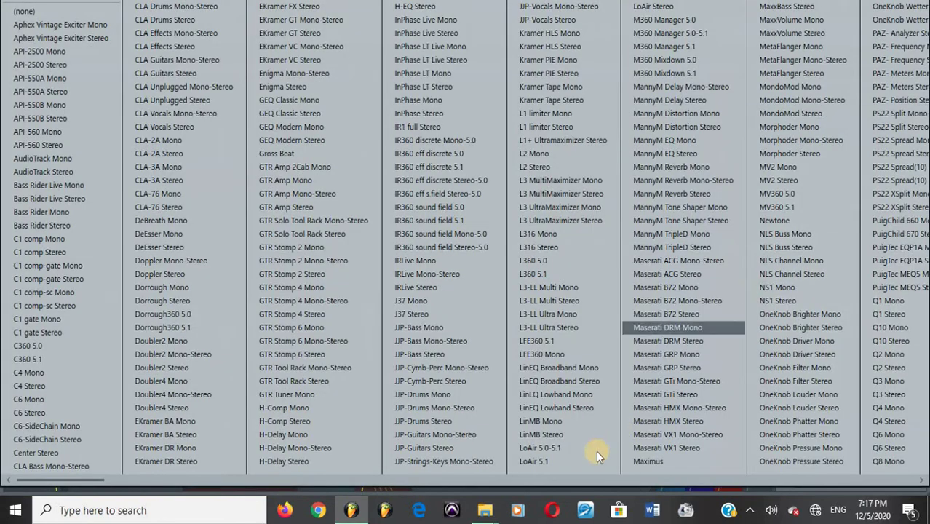
left_click(551, 480)
scroll(465, 336, "left", 3)
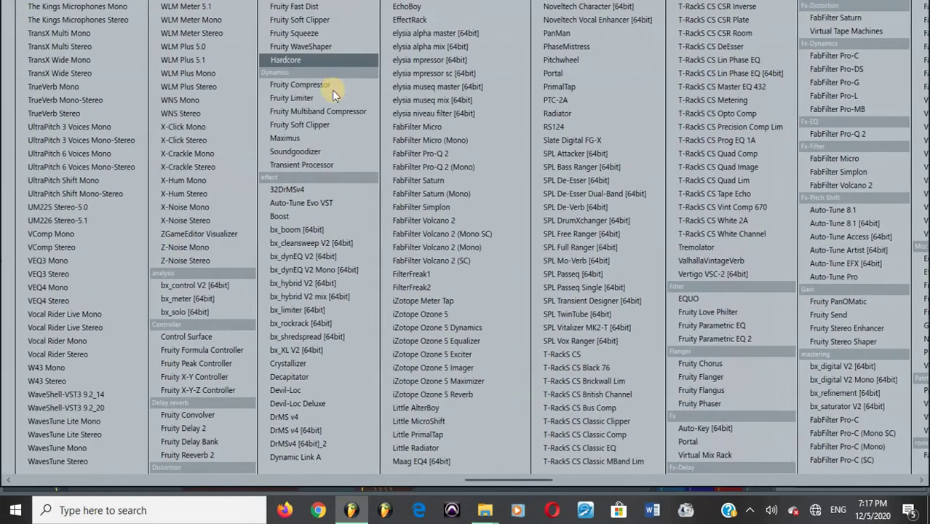
left_click(332, 94)
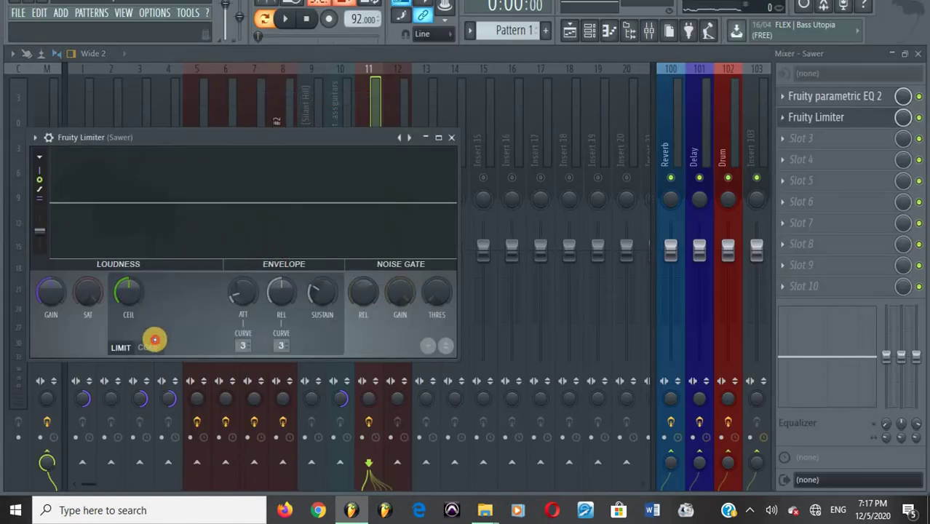
Step: Set the Sawer track's Fruity Limiter to compressor mode with a threshold of about -18.3 dB and a raised ratio
left_click(149, 348)
key("space")
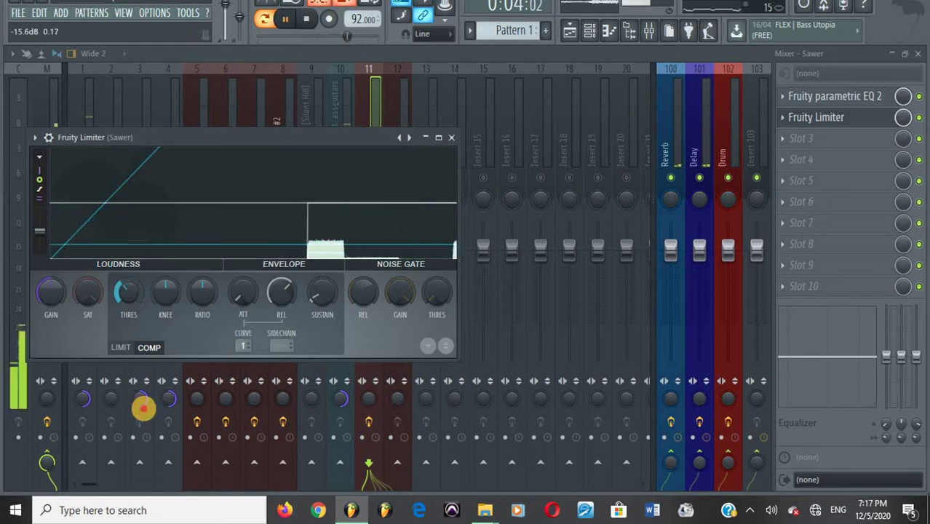
key("space")
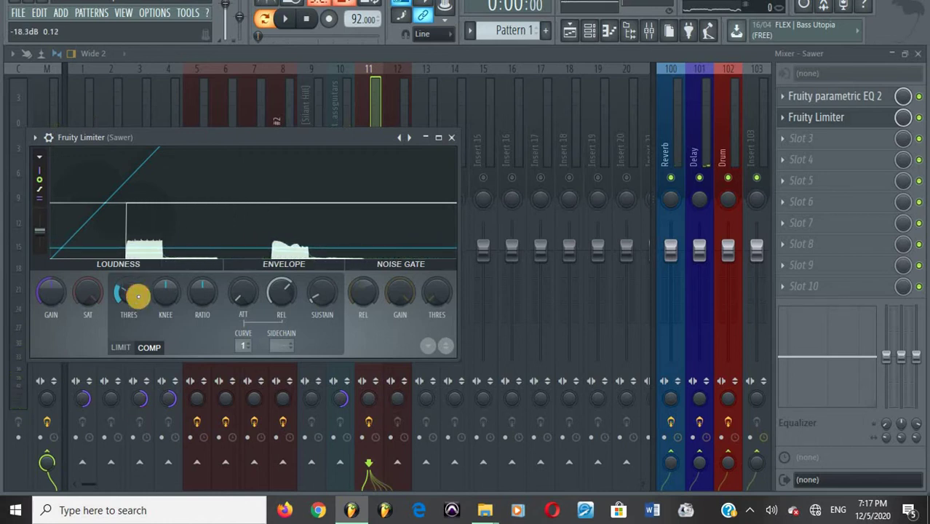
left_click_drag(204, 296, 188, 224)
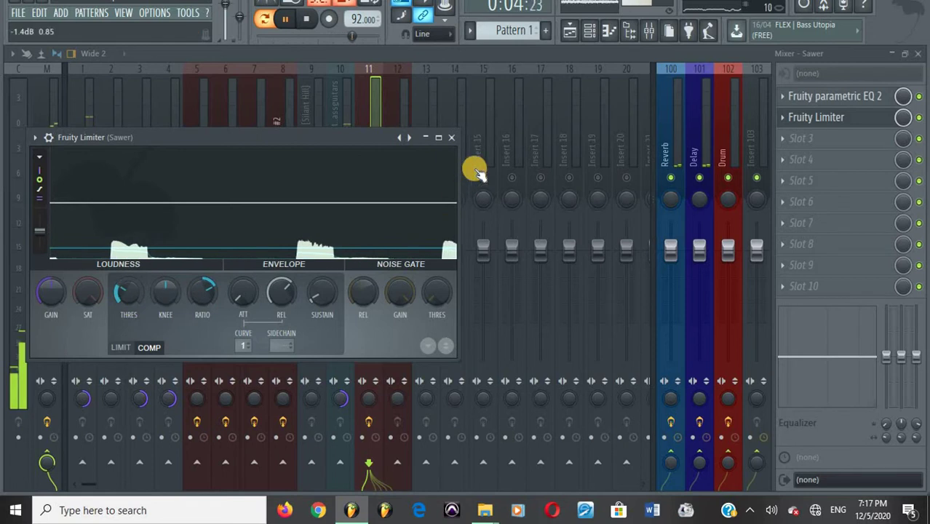
left_click(451, 137)
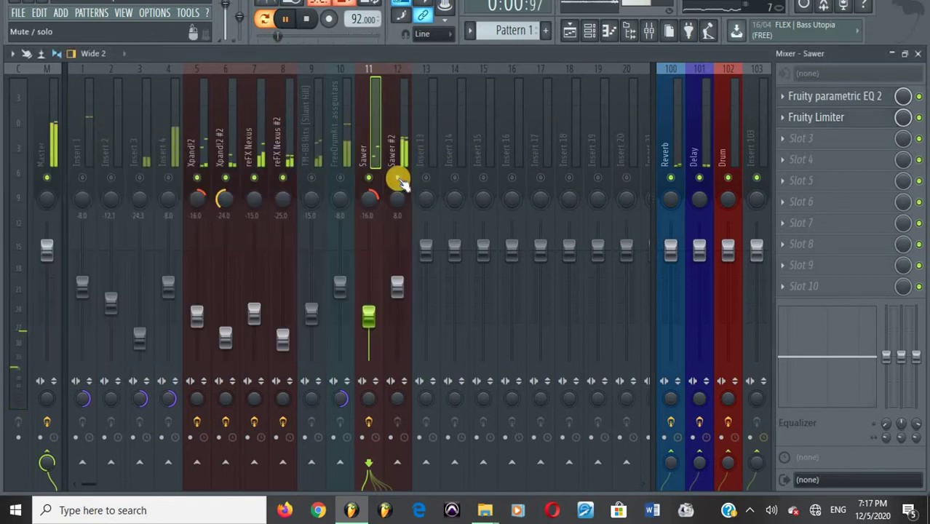
Step: Unmute the Sawer #2 track and select it to show its empty effect slots
left_click(395, 149)
left_click(380, 142)
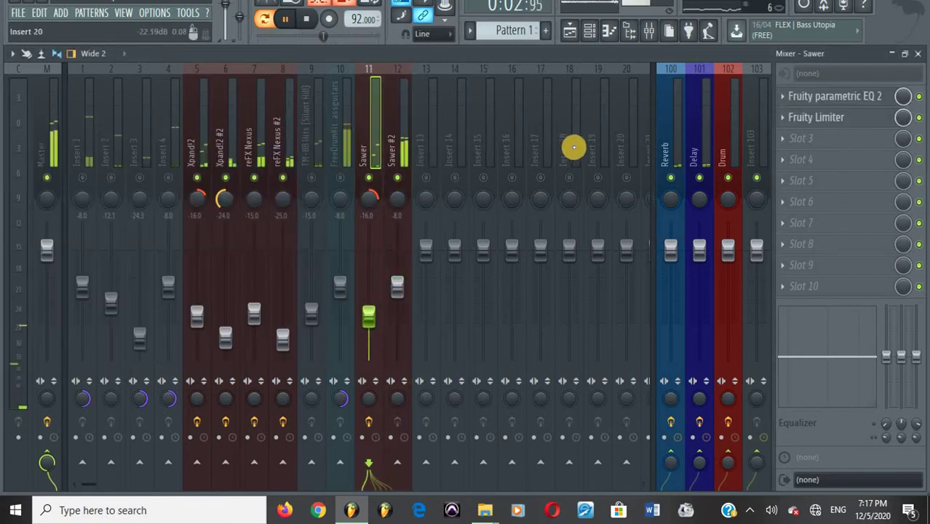
left_click(401, 128)
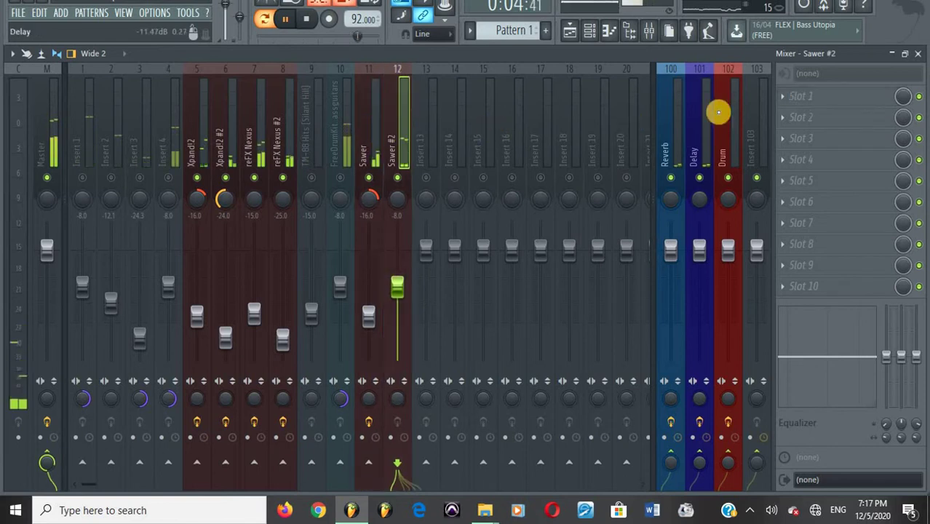
left_click(785, 100)
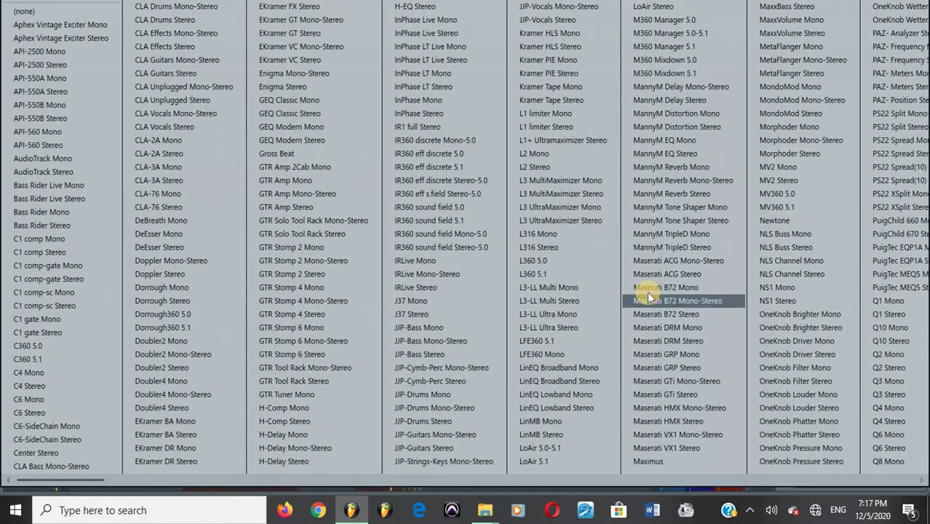
key("Escape")
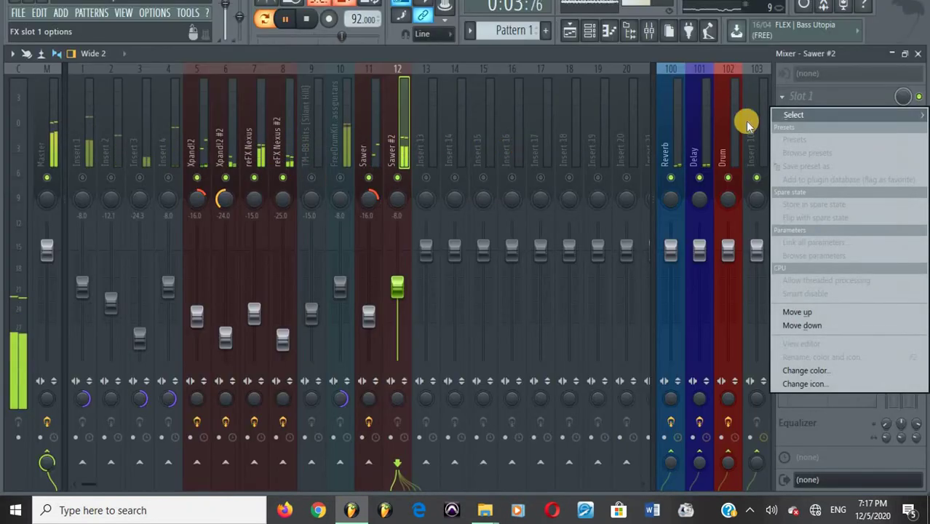
key("Escape")
Step: Copy the Virtual Mix Rack from the Xpand!2 #2 track onto the Sawer #2 track
left_click(277, 138)
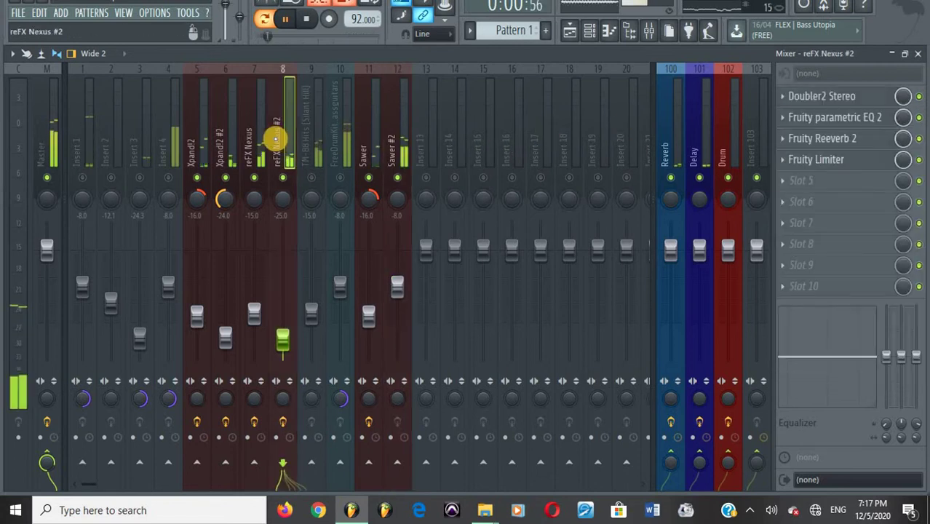
left_click(257, 140)
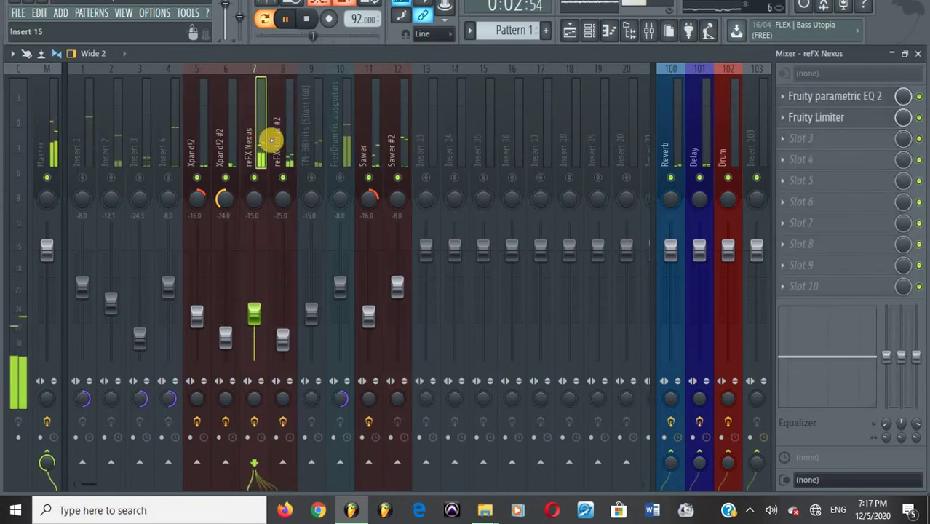
left_click(239, 140)
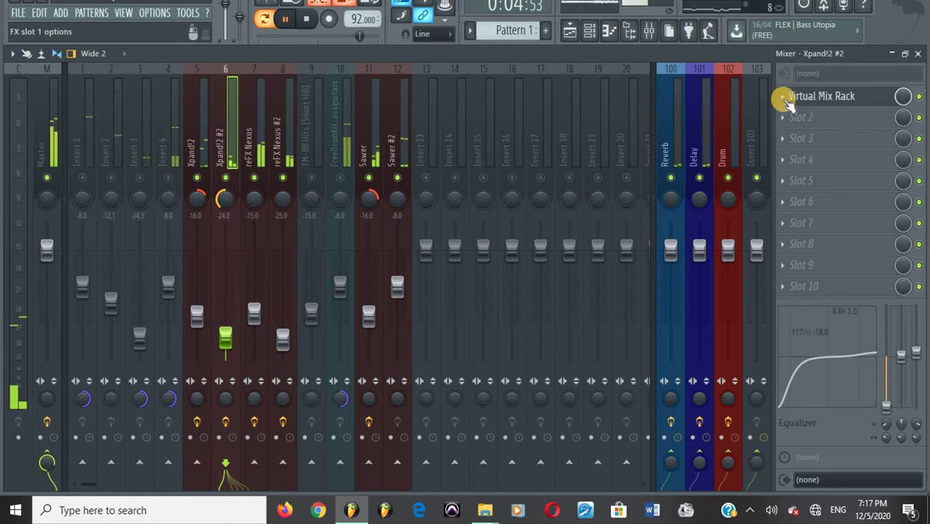
left_click(783, 97)
left_click_drag(794, 166, 425, 142)
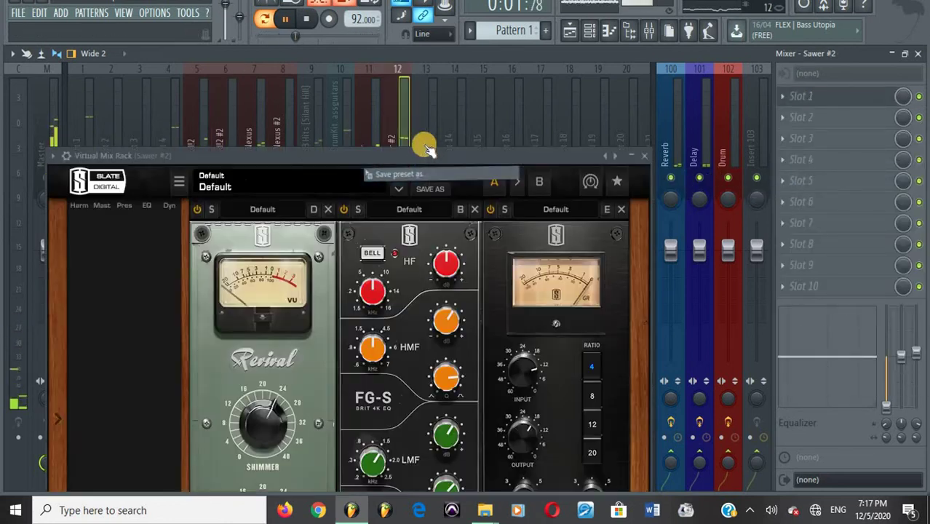
Step: Apply the KEYS preset to the Virtual Mix Rack on the Sawer #2 track and close the plugin
left_click(52, 157)
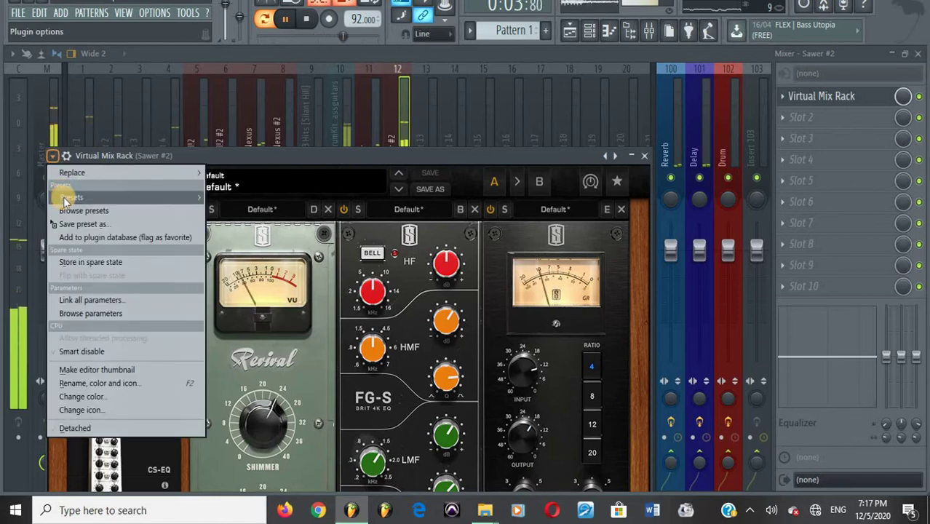
mouse_move(80, 197)
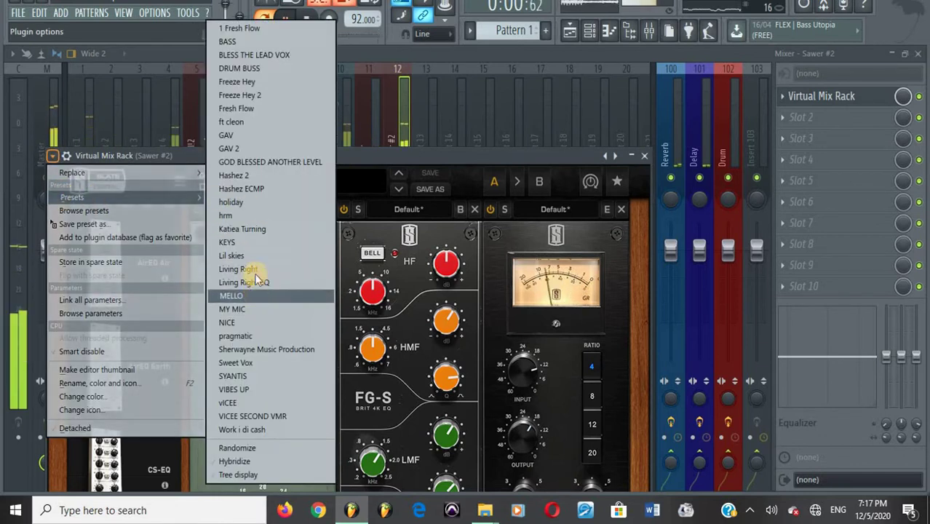
left_click(251, 243)
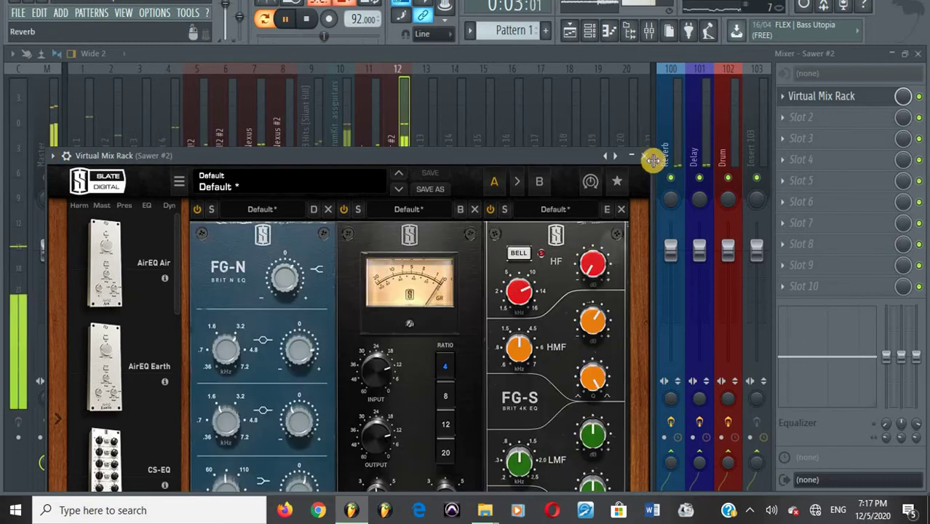
left_click(645, 157)
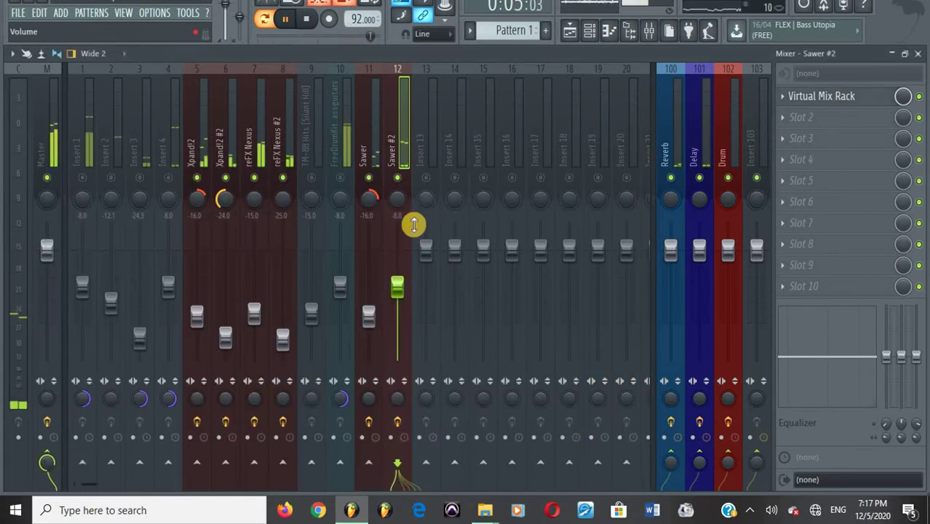
Step: Mute the Sawer #2 track and raise the Sawer track's send to the Reverb channel to about 49% during playback
key("space")
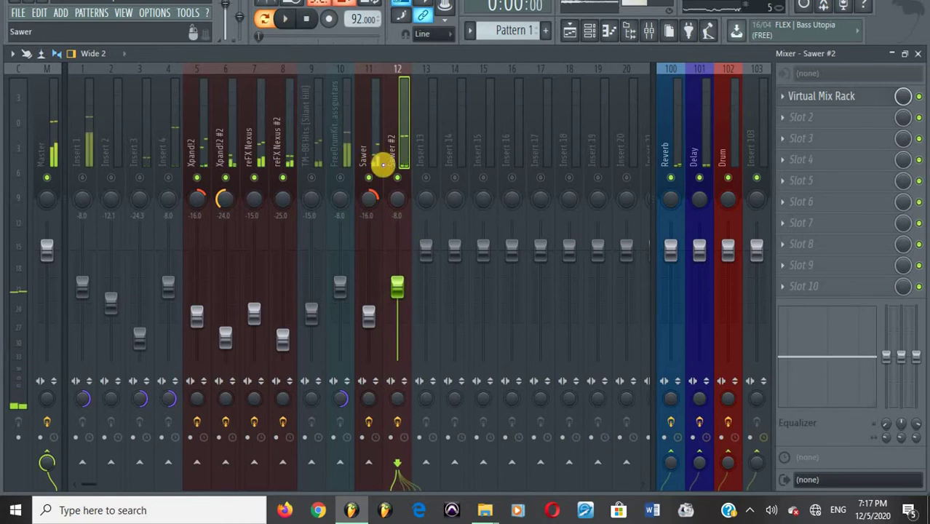
left_click(398, 181)
left_click(376, 156)
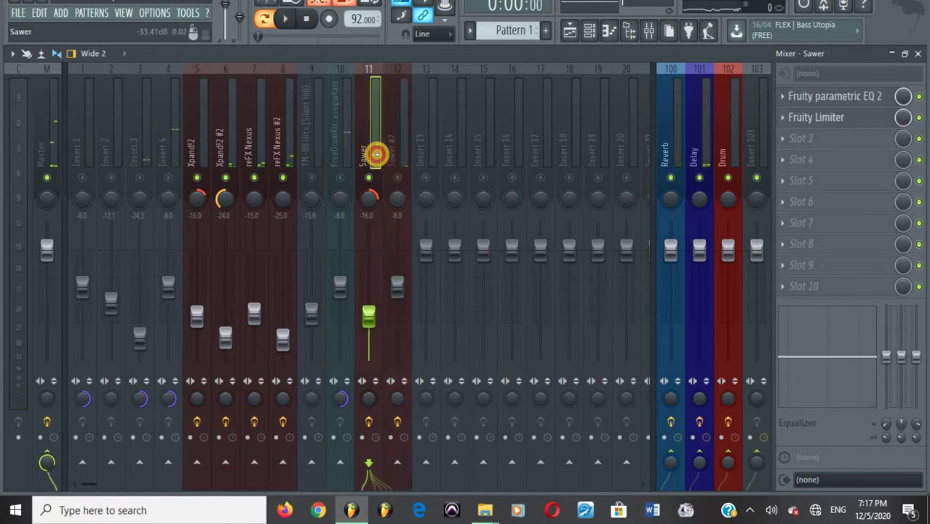
key("space")
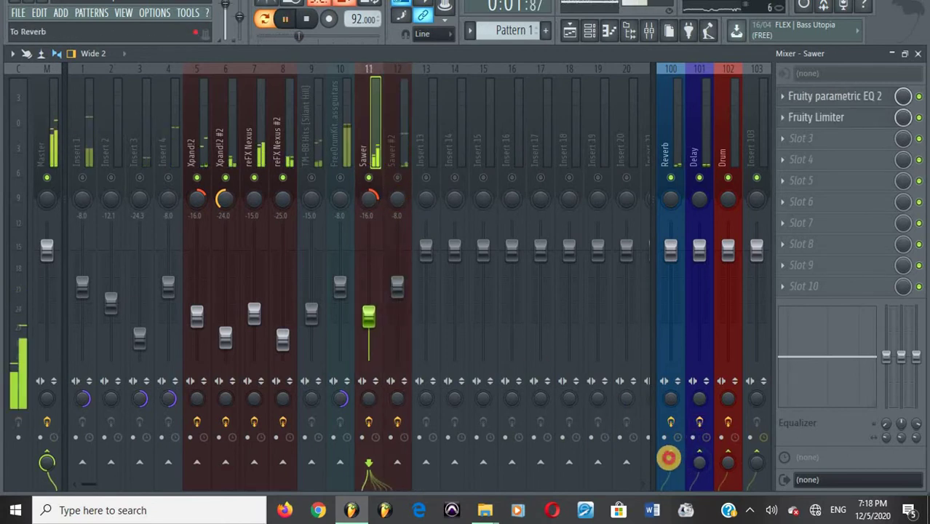
left_click_drag(668, 422, 668, 384)
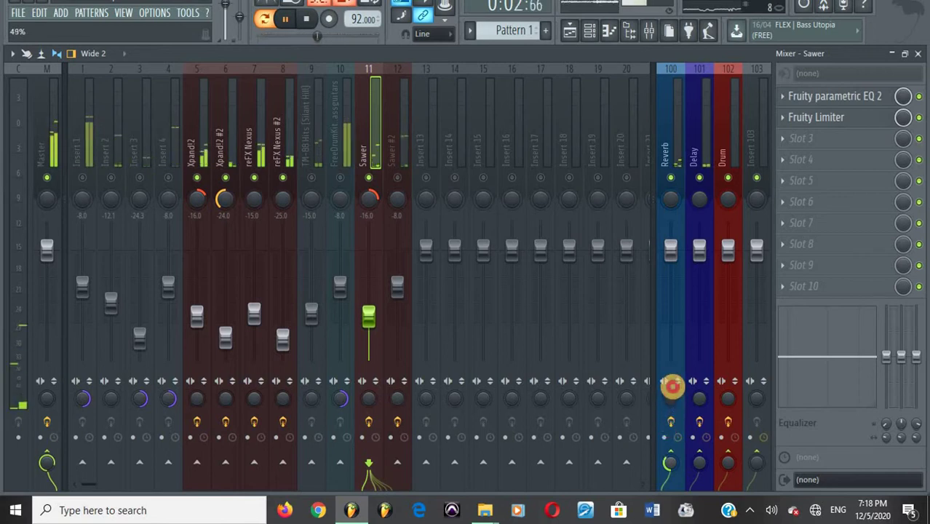
key("space")
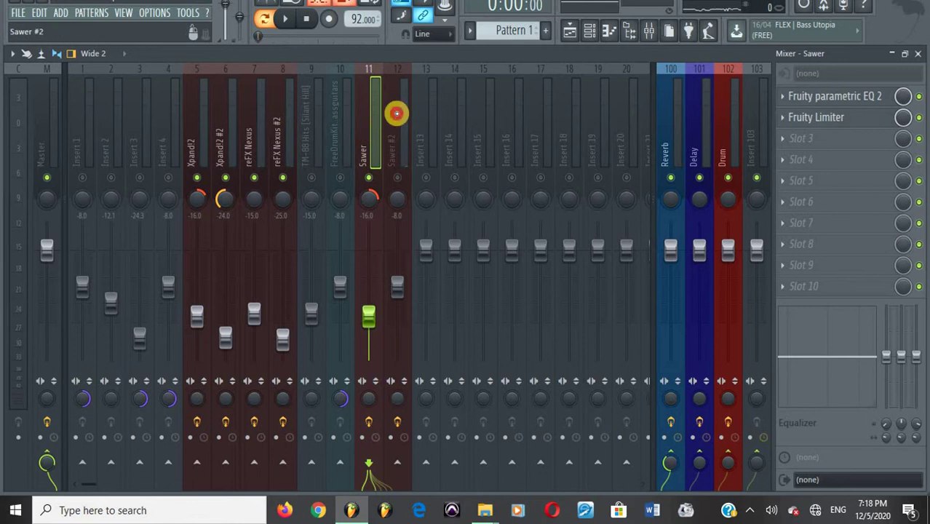
Step: Open the Virtual Mix Rack on the Sawer #2 track and examine its EQ and compressor module settings
left_click(397, 113)
left_click(833, 97)
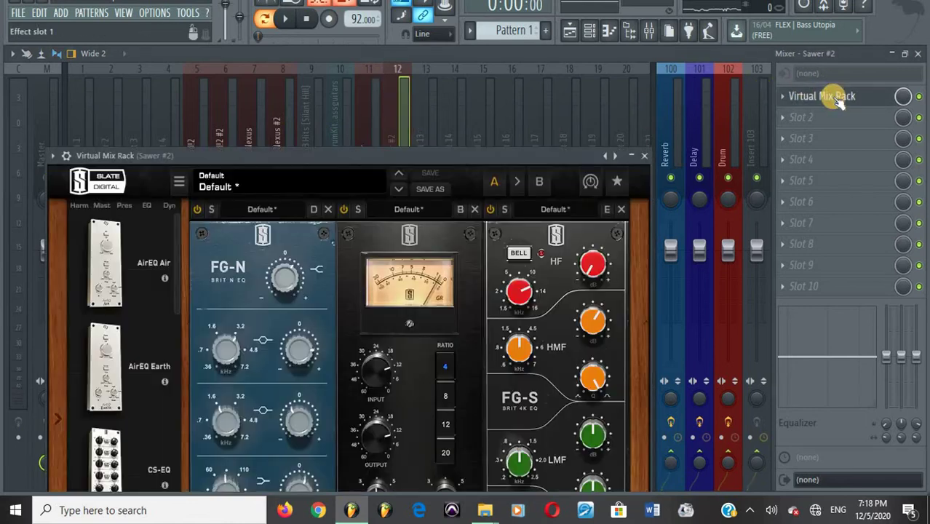
left_click_drag(430, 80, 427, 53)
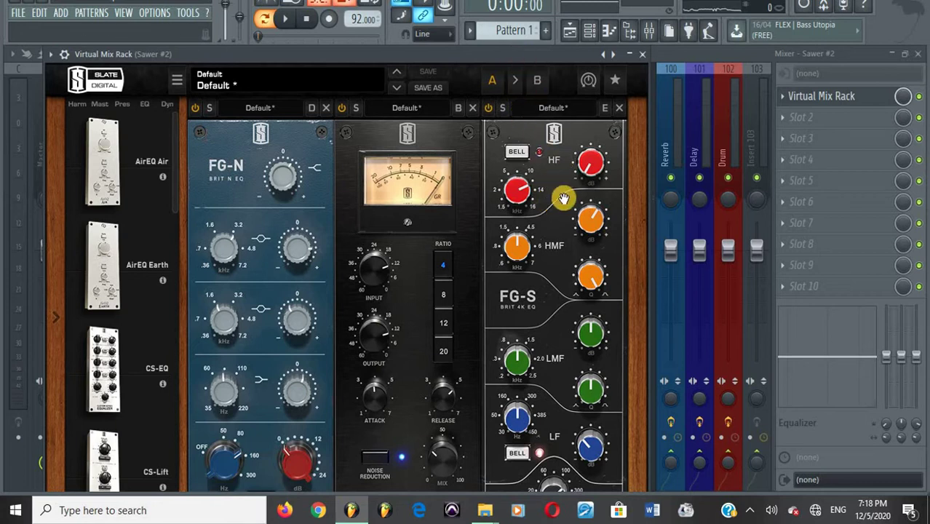
key("Escape")
Step: Unmute the Sawer #2 track, lower its volume to -10.0 dB during playback, and save the project
key("space")
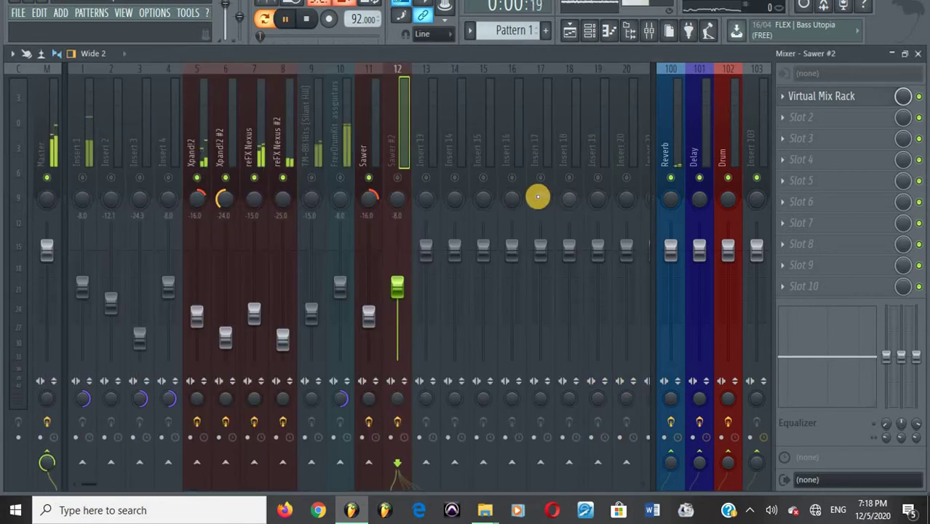
left_click(398, 180)
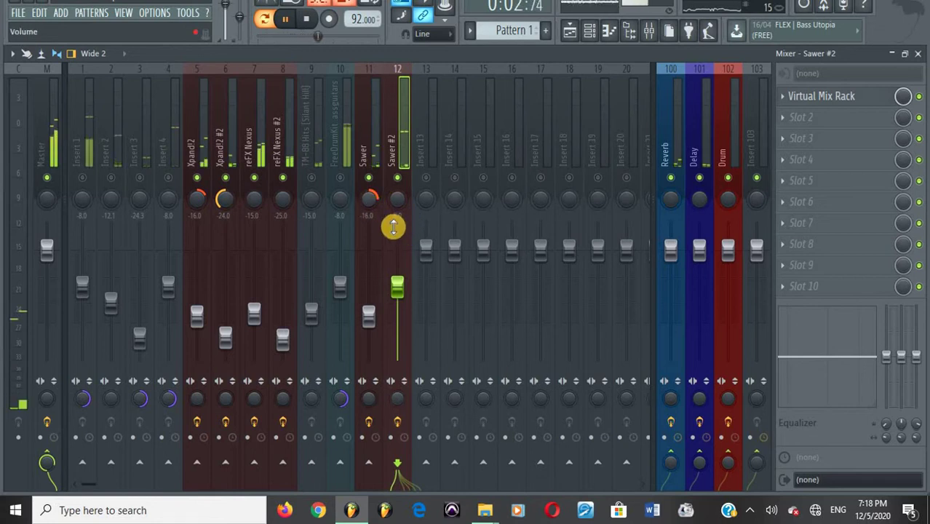
key("ctrl+s")
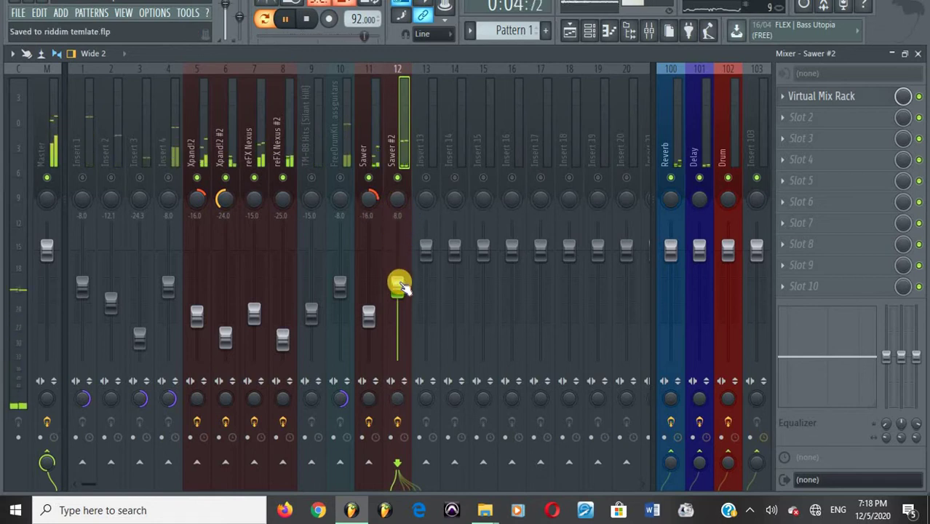
left_click_drag(399, 285, 398, 294)
key("ctrl+s")
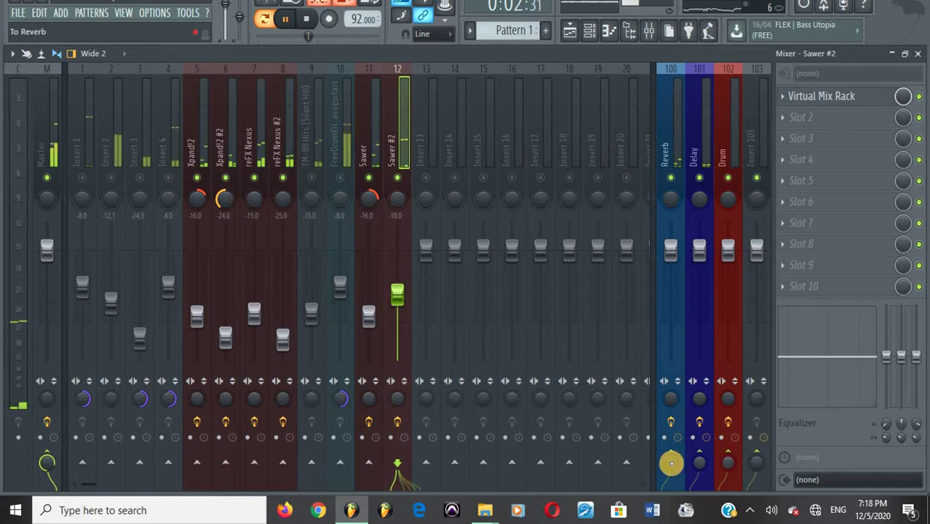
Step: Stop playback and set the Sawer #2 track's send to the Reverb channel to about 19%
key("space")
left_click_drag(670, 443, 669, 438)
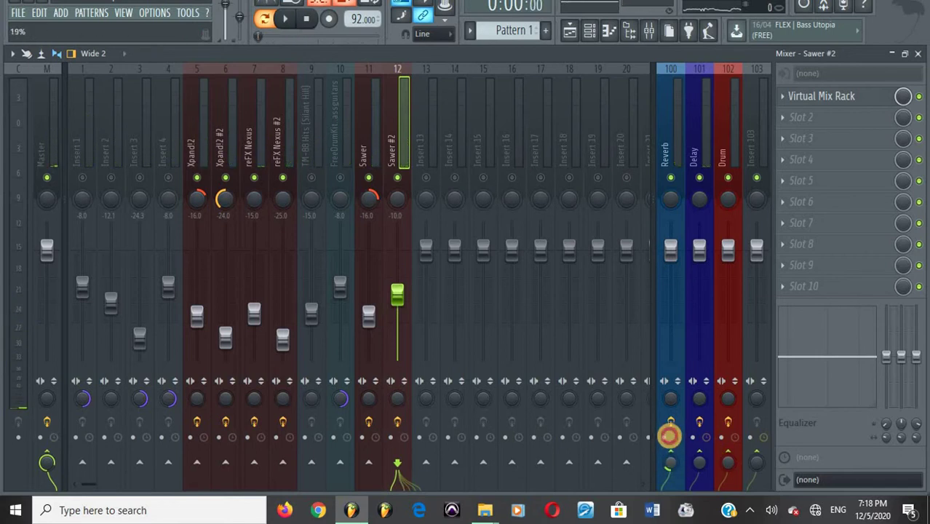
left_click_drag(669, 434, 670, 434)
Step: Set the Sawer track's send to the Delay channel to about 29% and play the pattern to check it
left_click(365, 144)
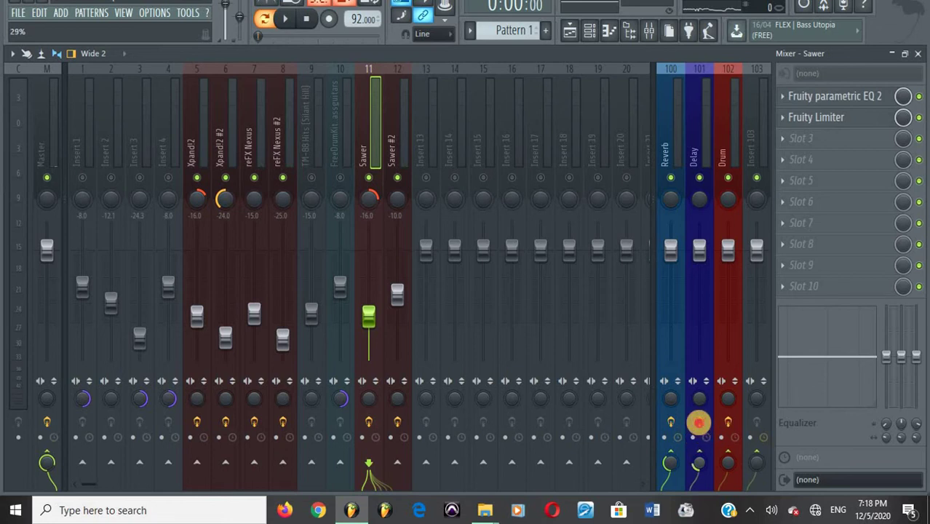
left_click_drag(699, 423, 699, 422)
key("space")
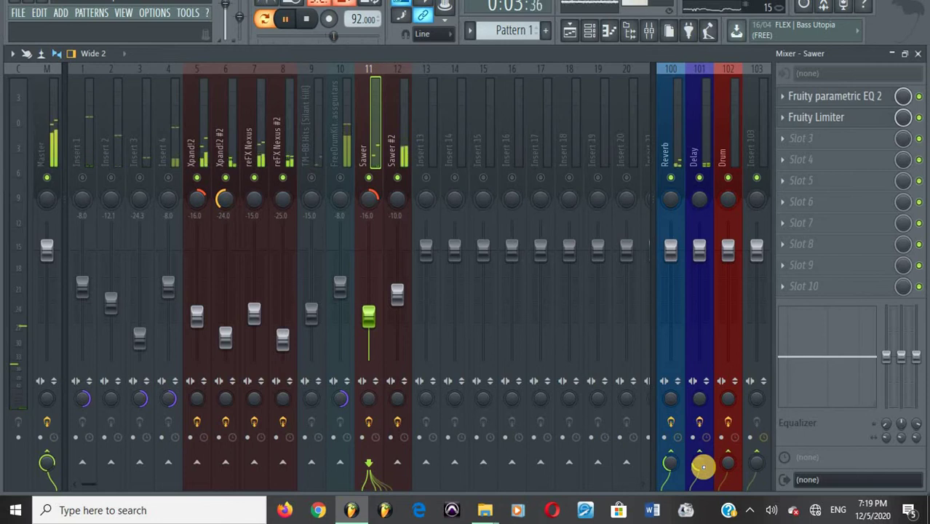
key("space")
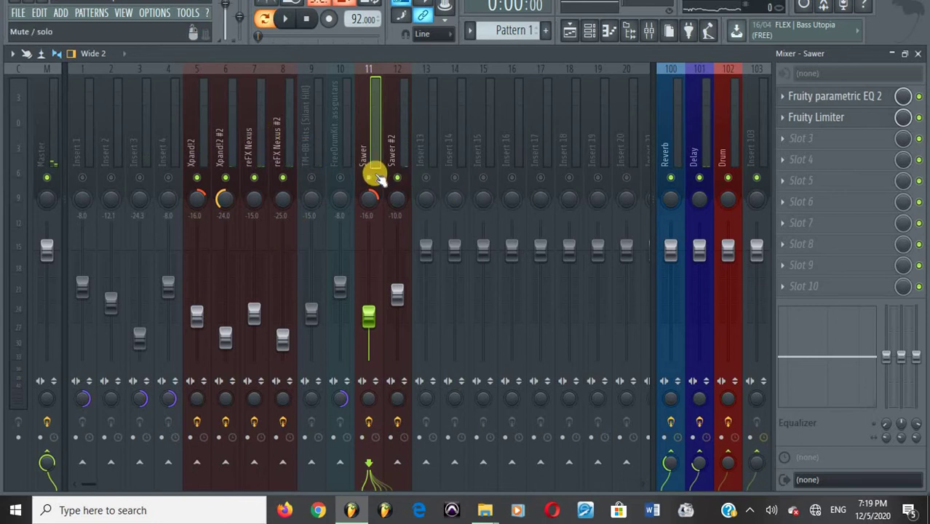
Step: Unmute the bass guitar track and load Fruity Parametric EQ 2 into its first effect slot
left_click(339, 146)
key("space")
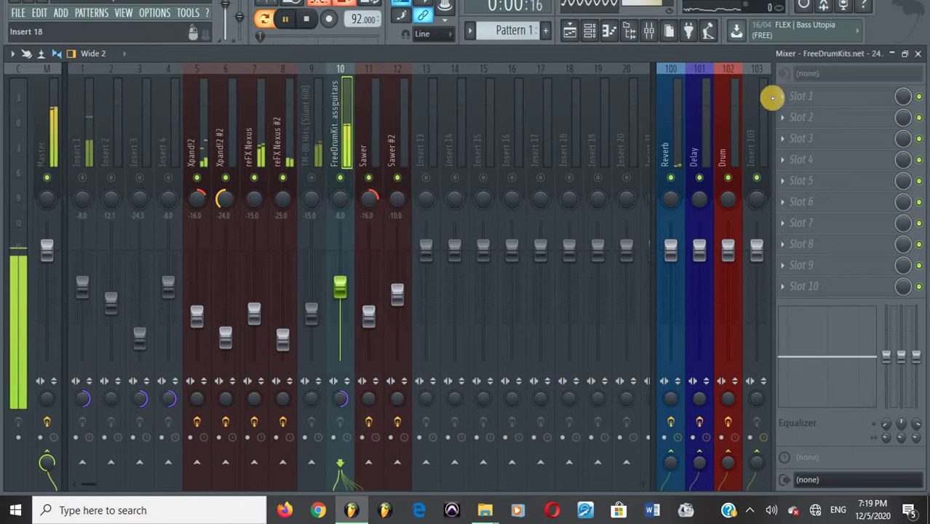
left_click(822, 99)
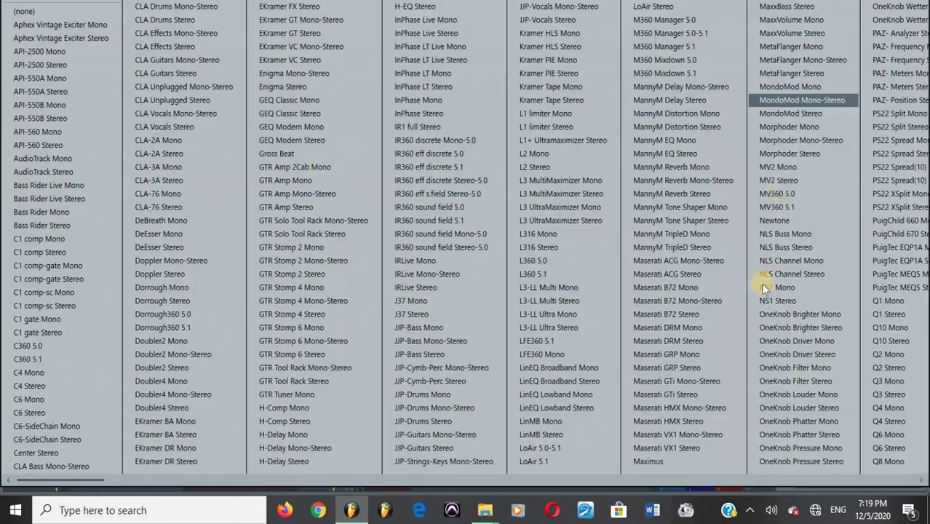
left_click(665, 480)
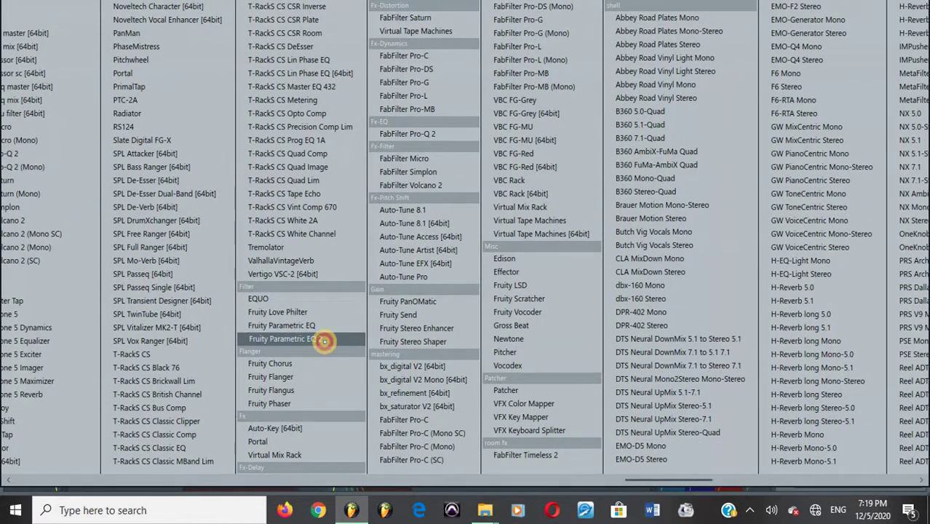
left_click(324, 340)
Step: Apply the kick preset to the bass guitar track's Fruity Parametric EQ 2
left_click(125, 228)
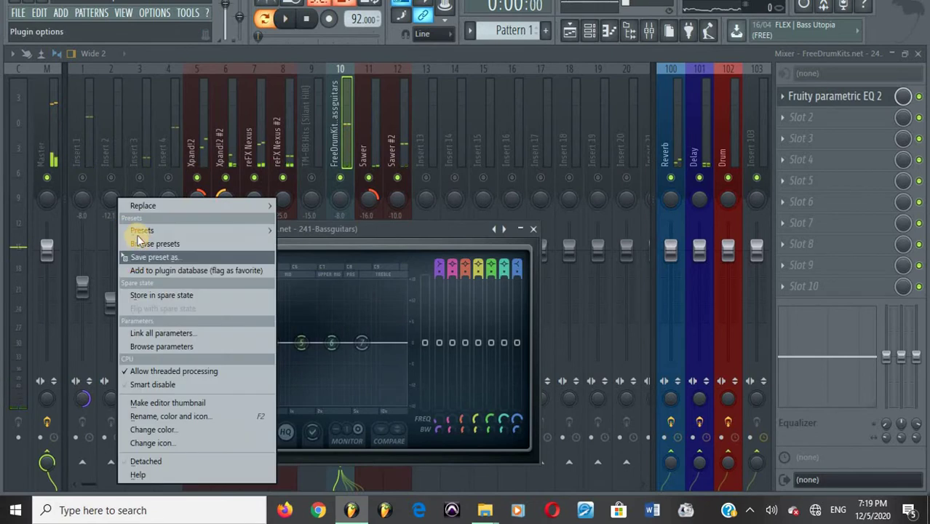
mouse_move(142, 231)
left_click(297, 131)
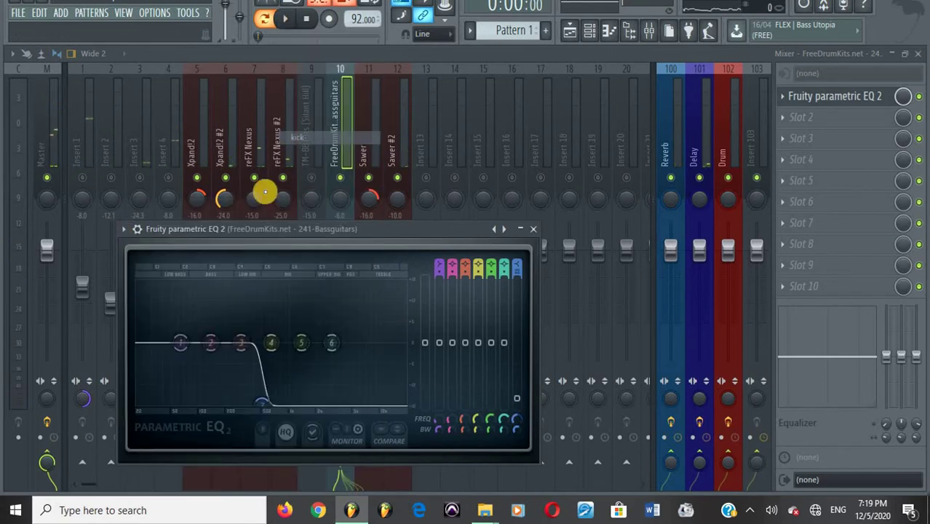
Step: Change band 1 of the bass guitar EQ to a Steep 8 high pass with a bandwidth of about 56%
right_click(182, 343)
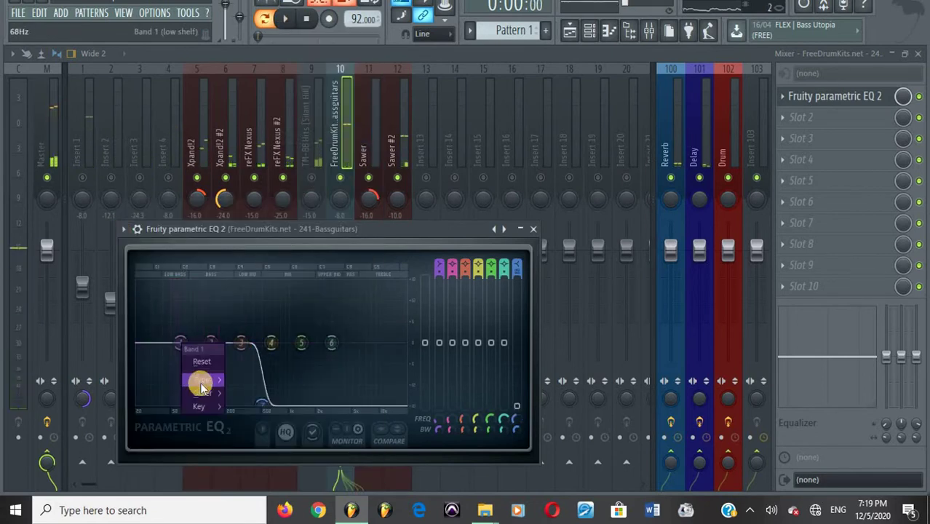
mouse_move(203, 386)
left_click(248, 411)
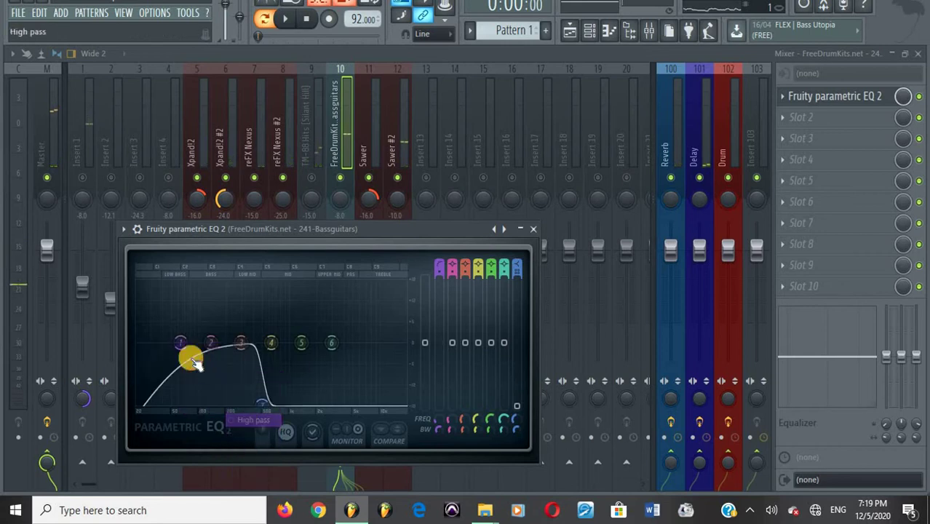
right_click(181, 343)
mouse_move(219, 393)
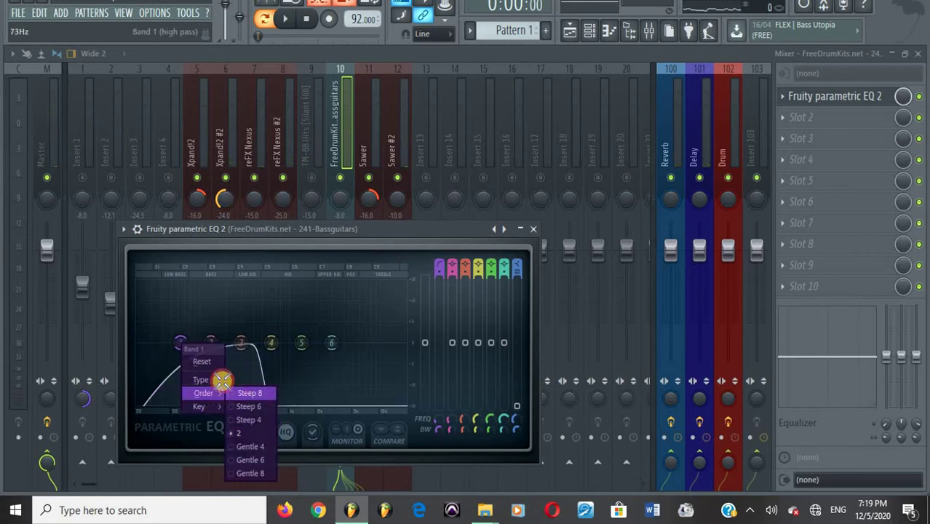
left_click(249, 393)
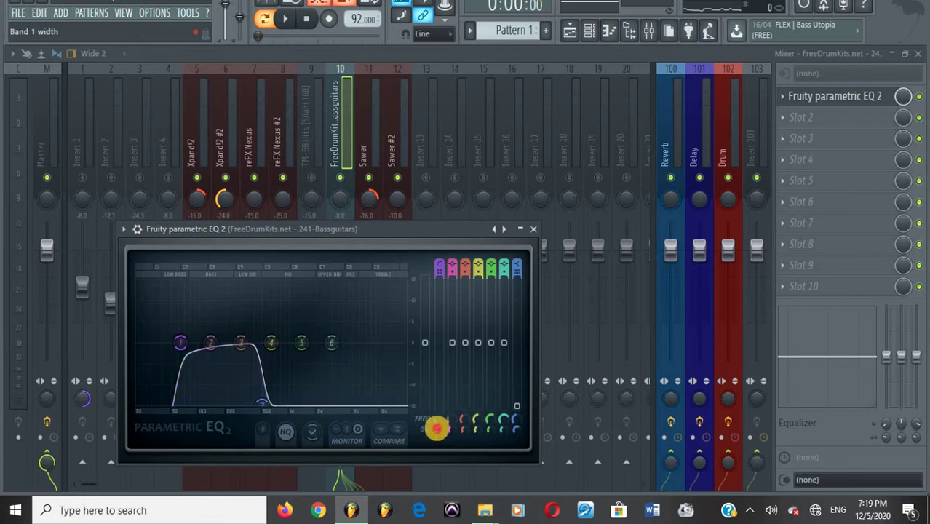
left_click_drag(436, 428, 436, 437)
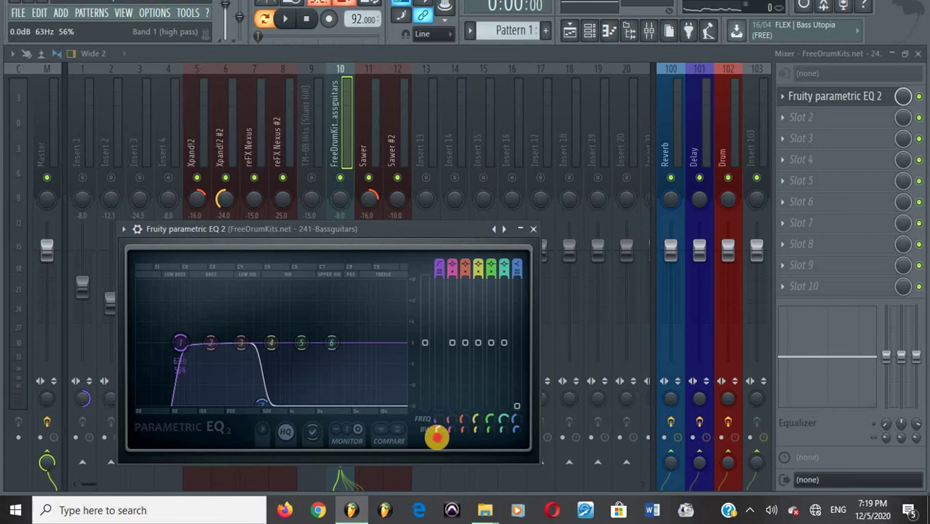
Step: Lower the band 1 high-pass cutoff of the bass guitar EQ to just under 34 Hz and play the pattern to check it
left_click_drag(180, 349, 162, 374)
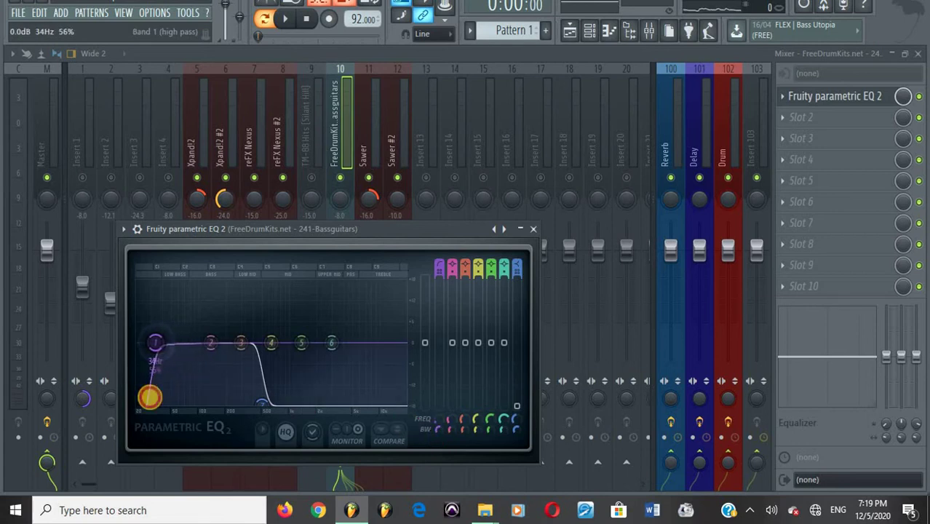
left_click_drag(143, 407, 143, 408)
key("space")
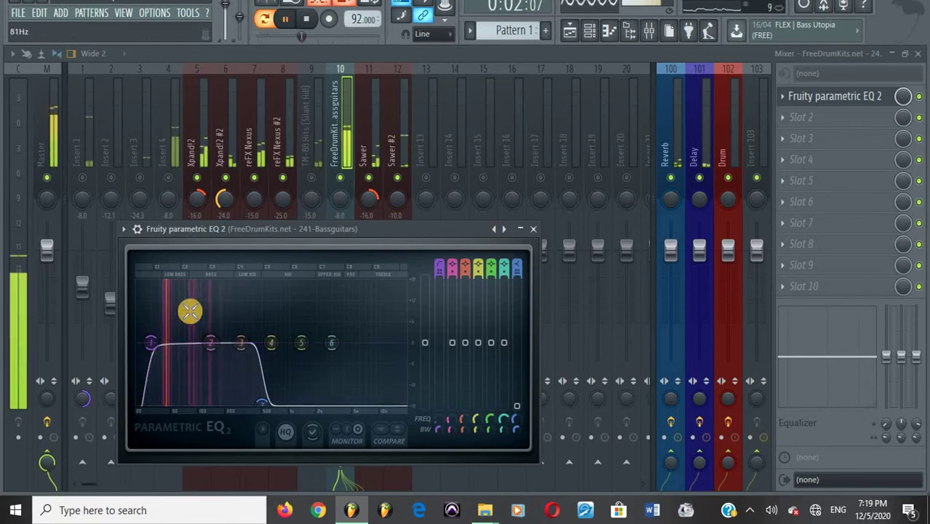
key("Escape")
key("space")
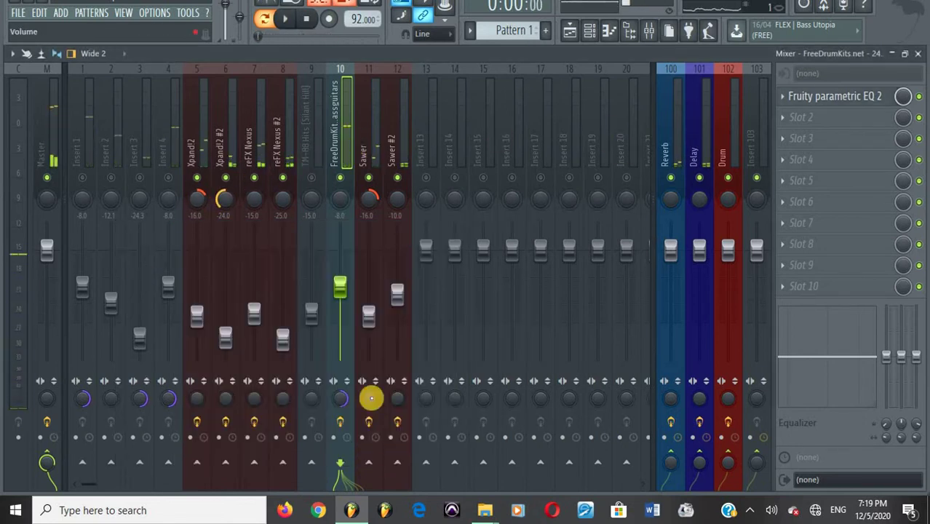
Step: Try to load Virtual Mix Rack from the plugin list into the bass guitar track's second effect slot
left_click(808, 119)
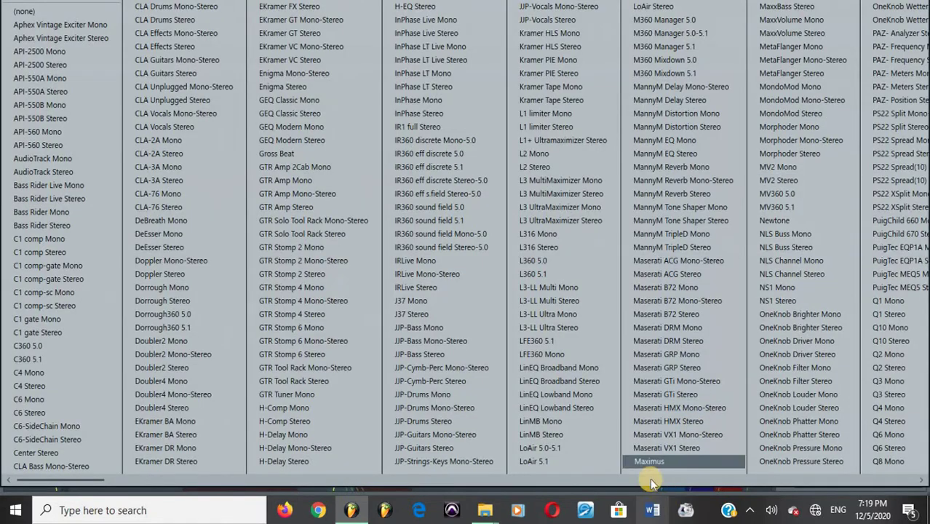
scroll(647, 475, "right", 10)
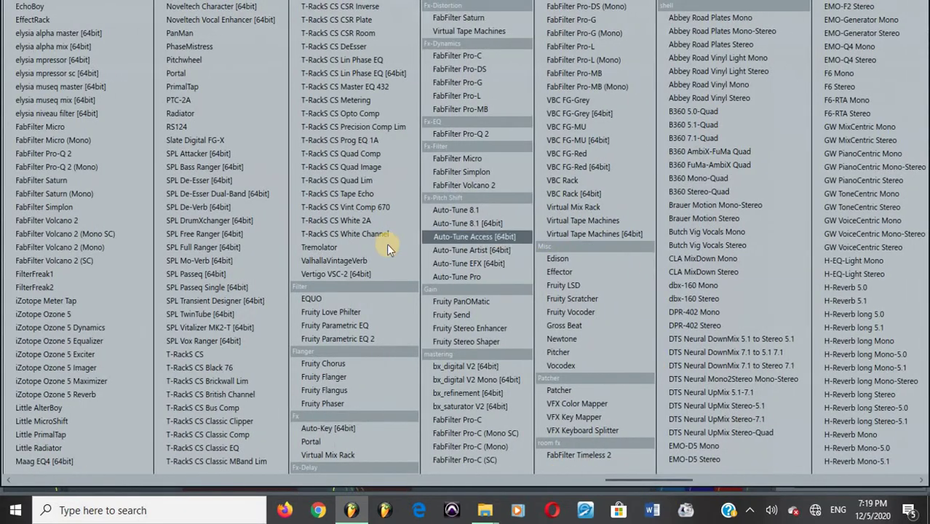
left_click(583, 208)
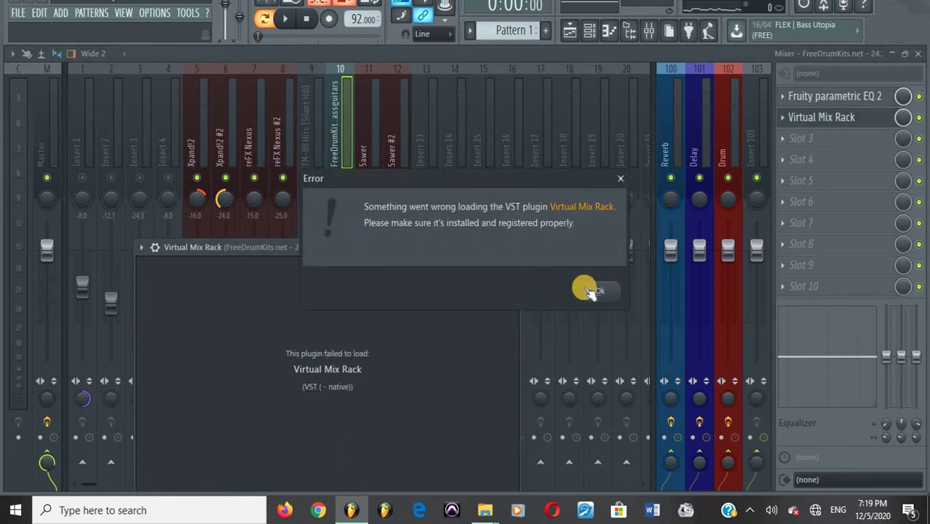
left_click(594, 291)
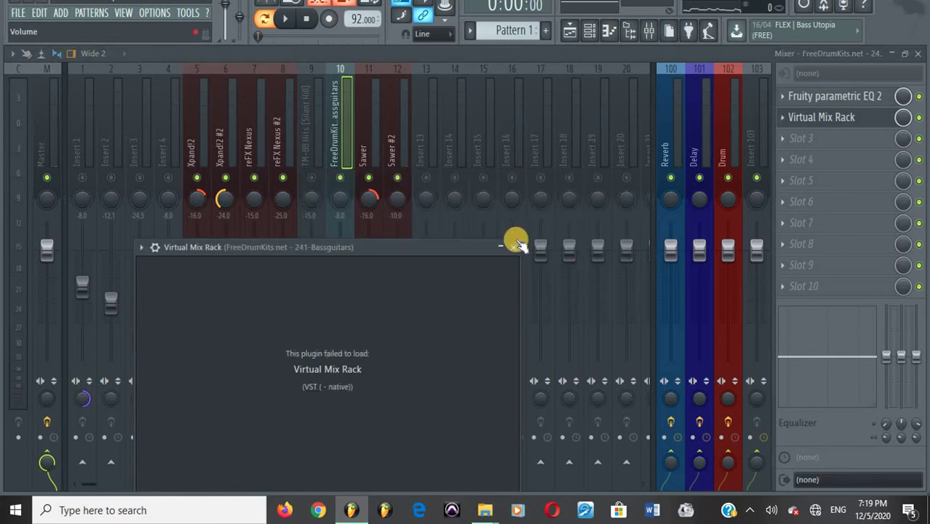
left_click(514, 248)
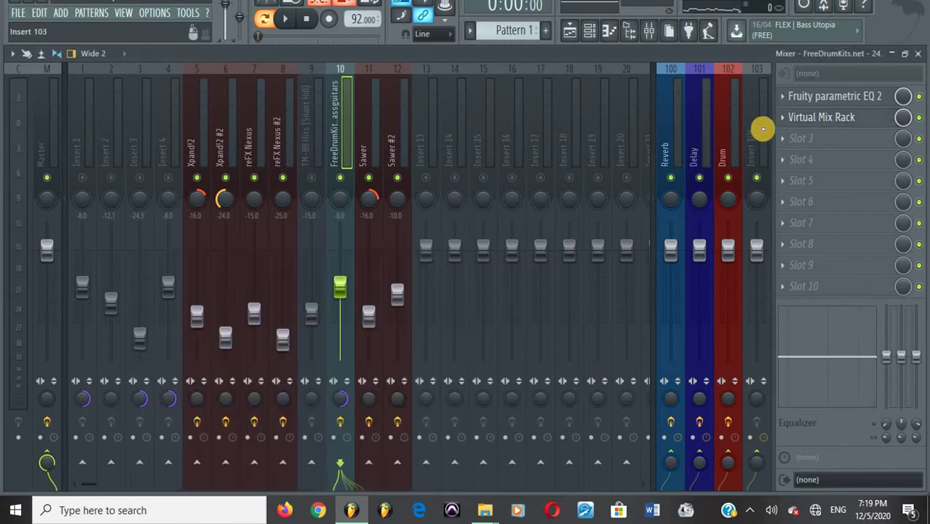
left_click(786, 126)
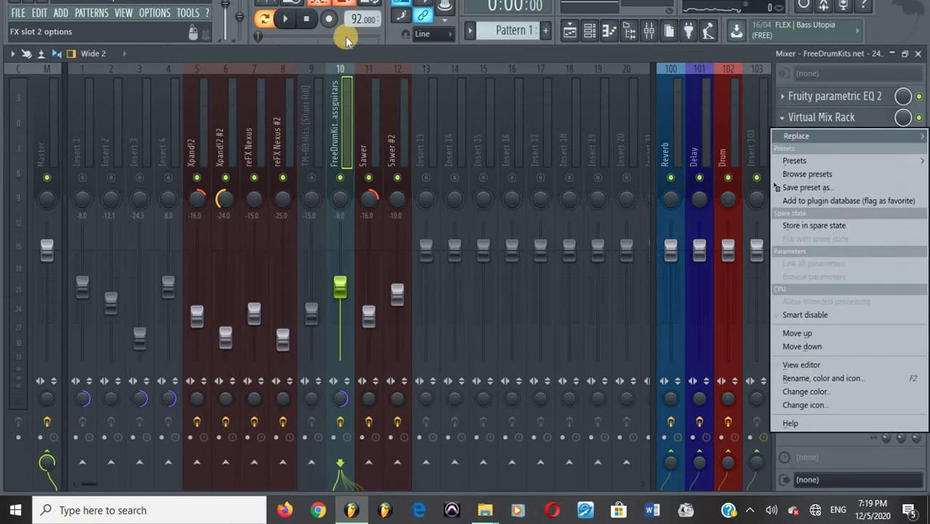
mouse_move(785, 124)
left_click(94, 14)
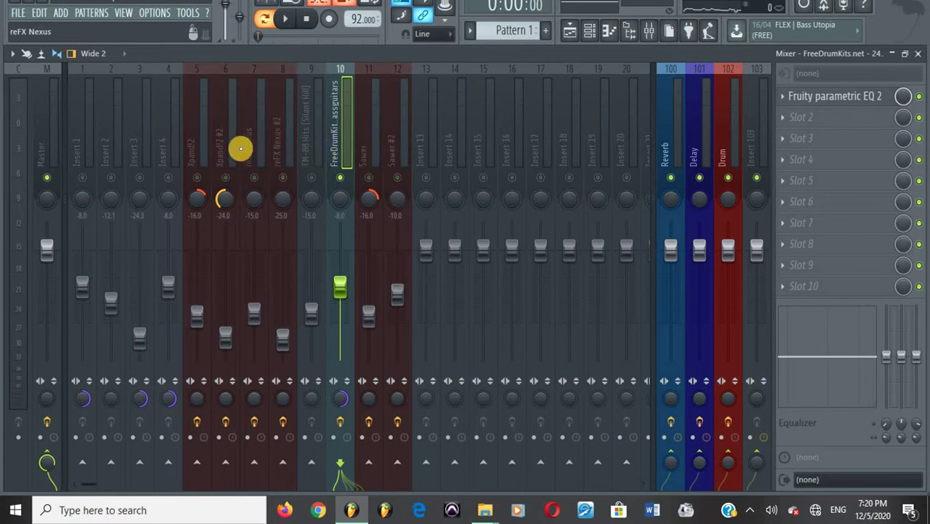
Step: Copy the Virtual Mix Rack from the Xpand!2 #2 track's first effect slot onto the bass guitar track
left_click(230, 148)
left_click(782, 97)
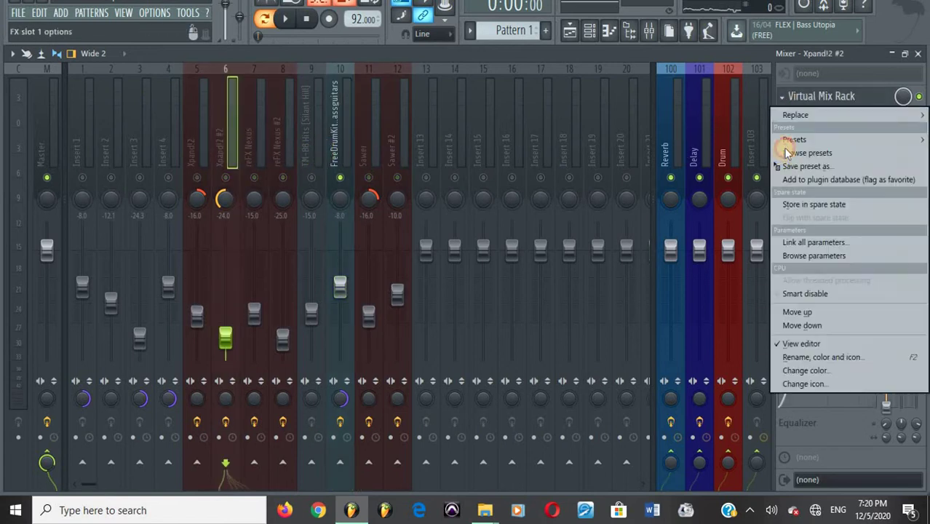
left_click_drag(786, 167, 335, 134)
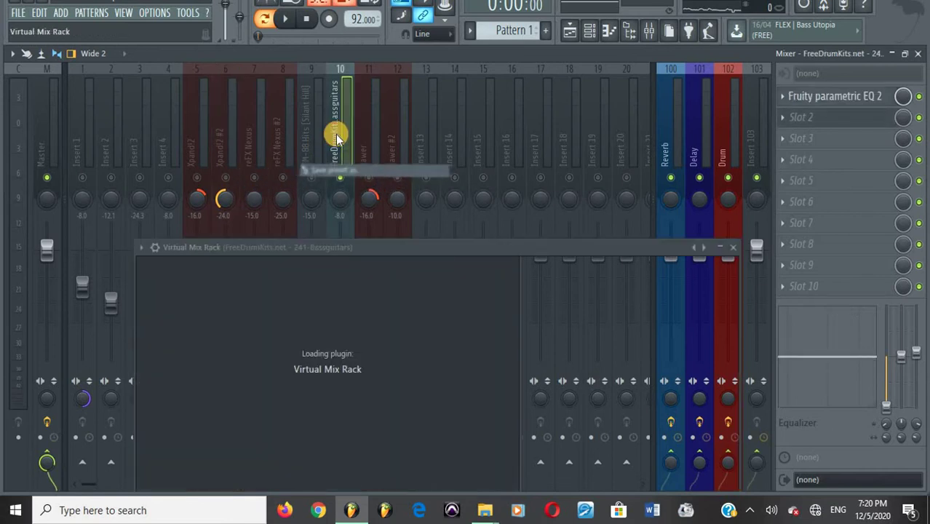
Step: Apply the BASS preset to the bass guitar track's Virtual Mix Rack and play the pattern to check it
left_click(155, 248)
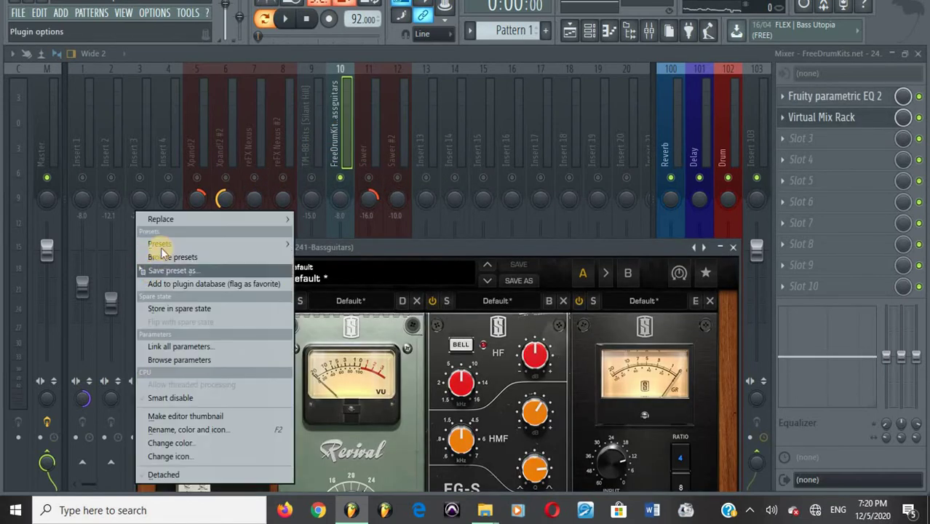
mouse_move(160, 244)
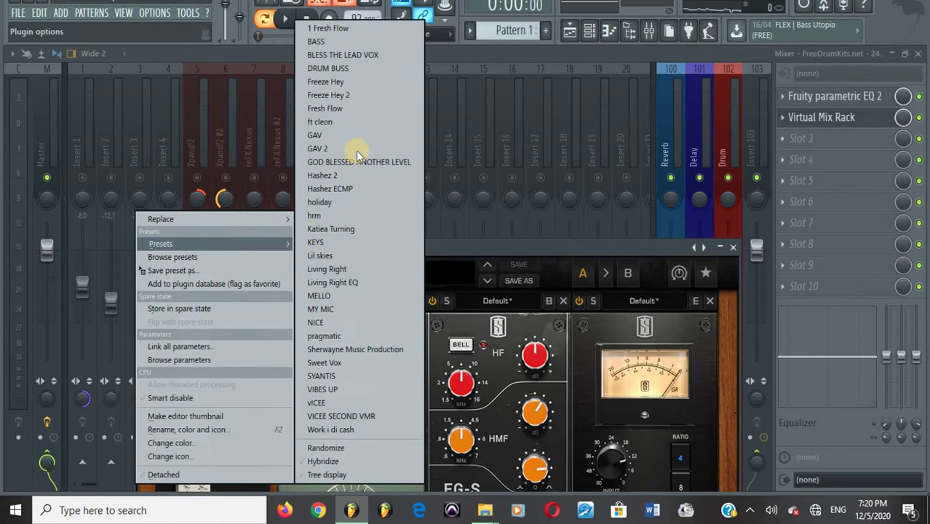
left_click(347, 41)
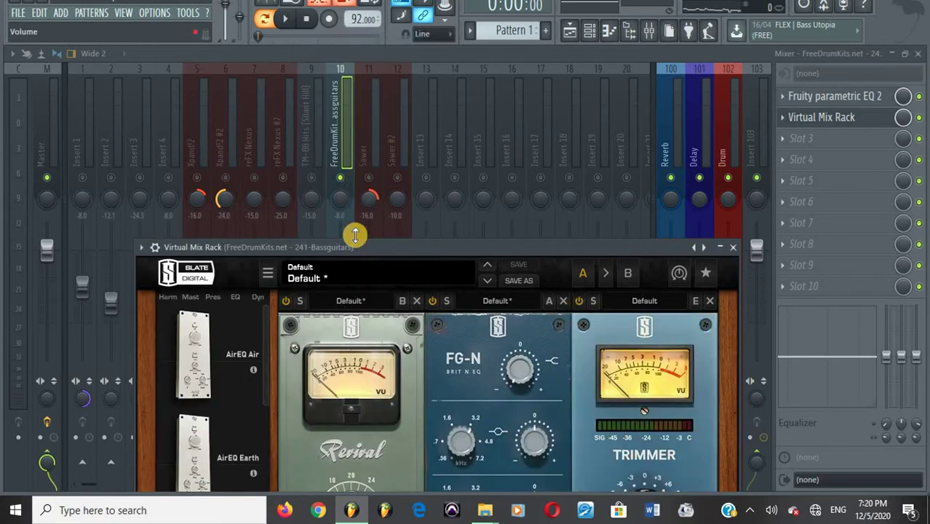
left_click_drag(355, 246, 328, 87)
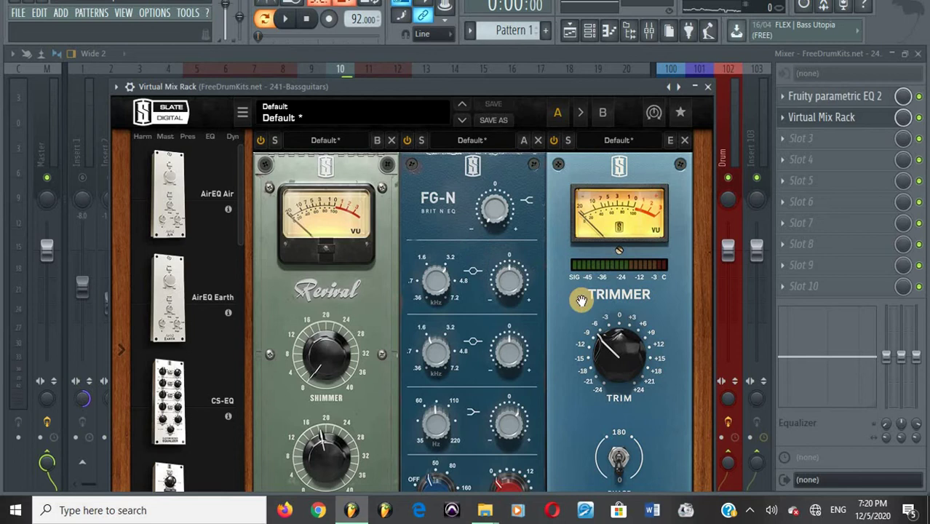
key("Escape")
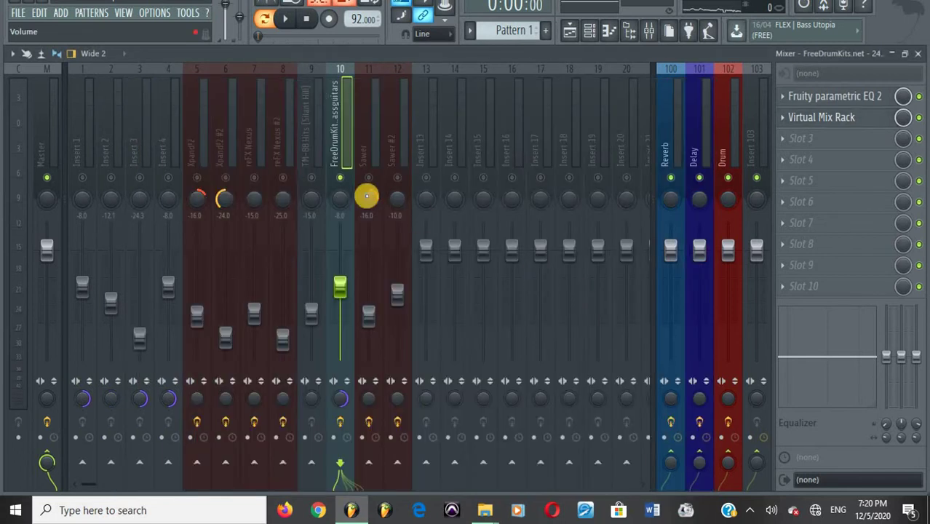
key("space")
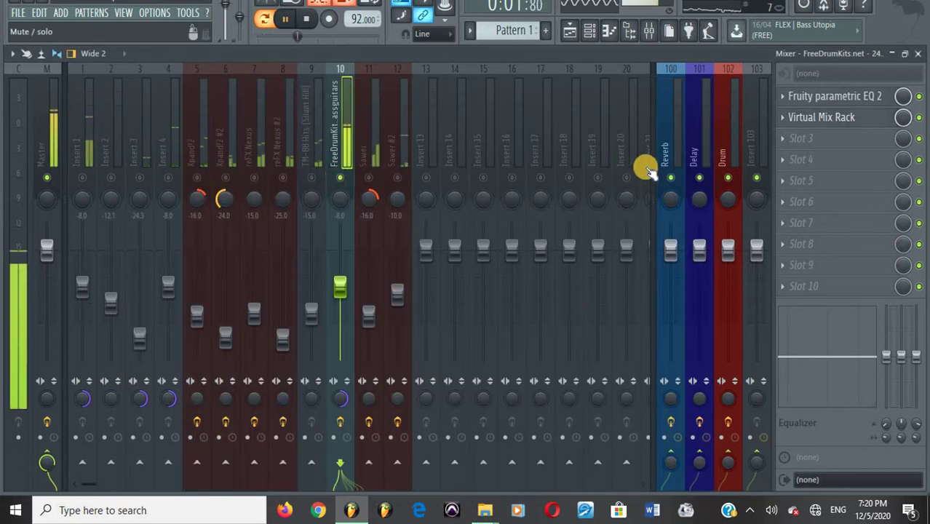
key("space")
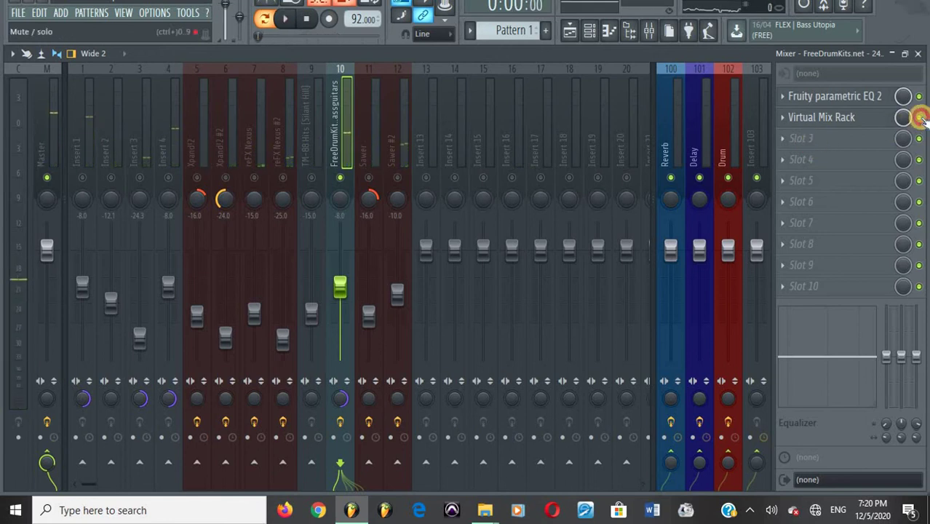
key("space")
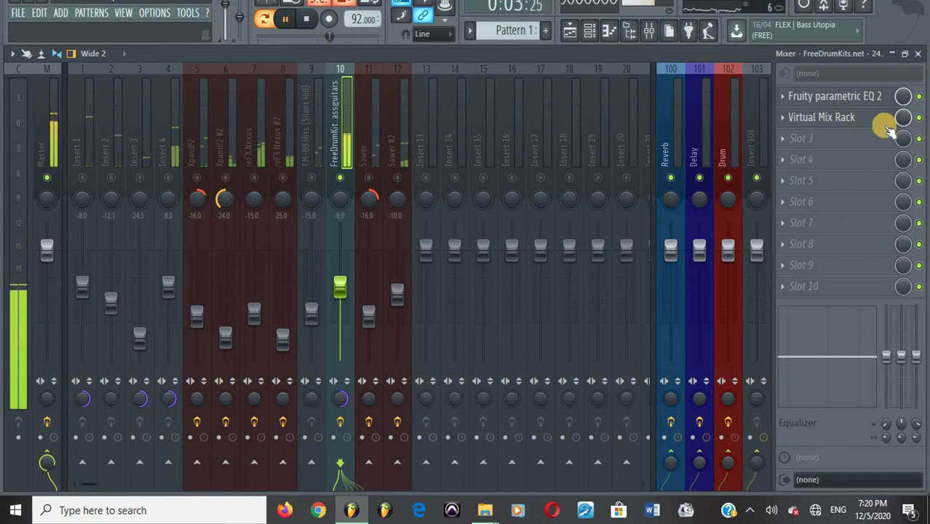
key("space")
Step: Load RVox Mono into the bass guitar track's third effect slot
left_click(832, 140)
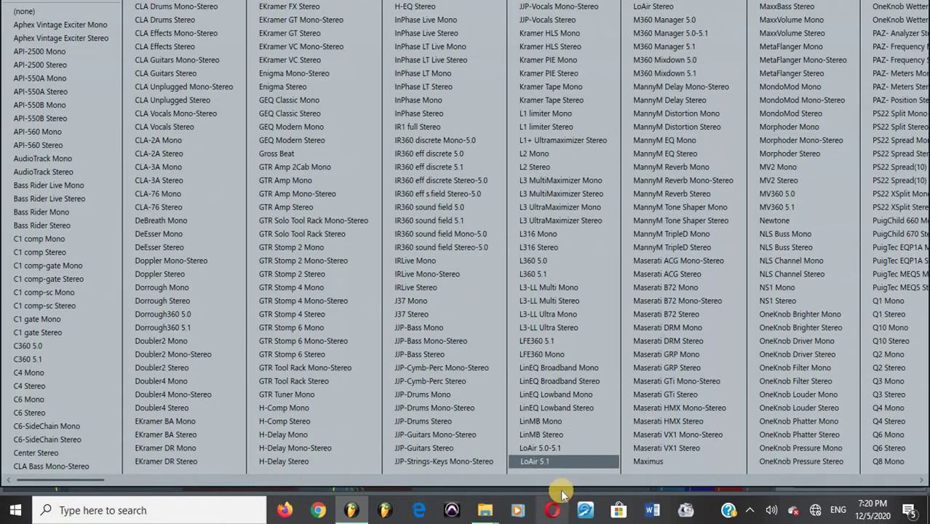
left_click_drag(560, 482, 416, 481)
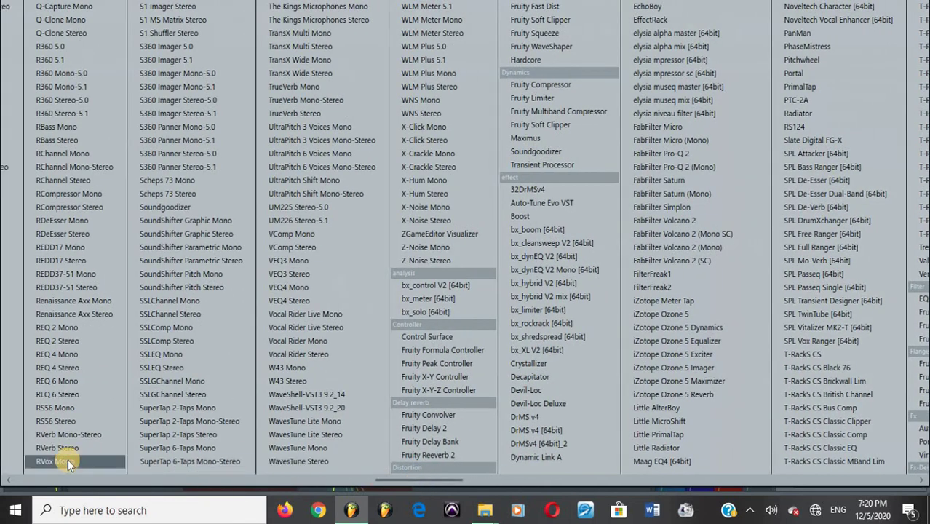
left_click(69, 457)
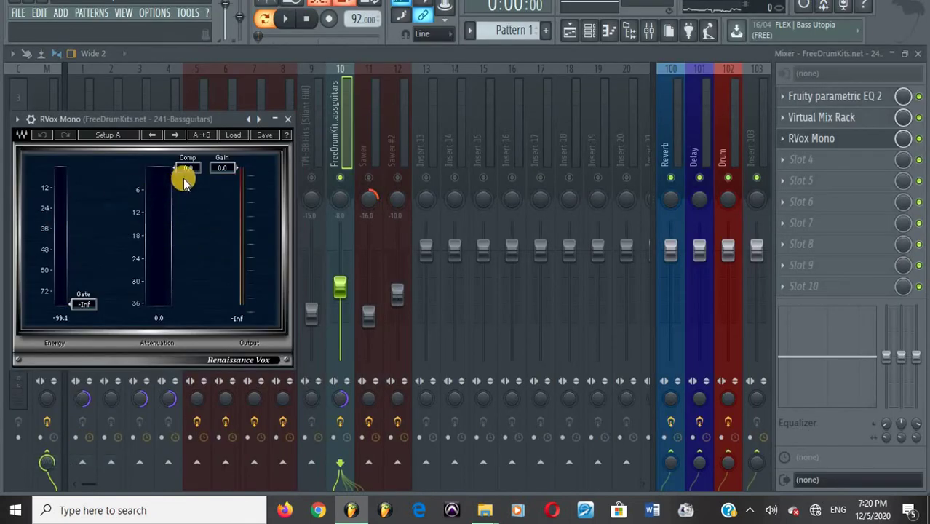
Step: Set the bass guitar's RVox Mono compression to -9.0 while checking it in playback, and save the project
left_click_drag(187, 168, 187, 285)
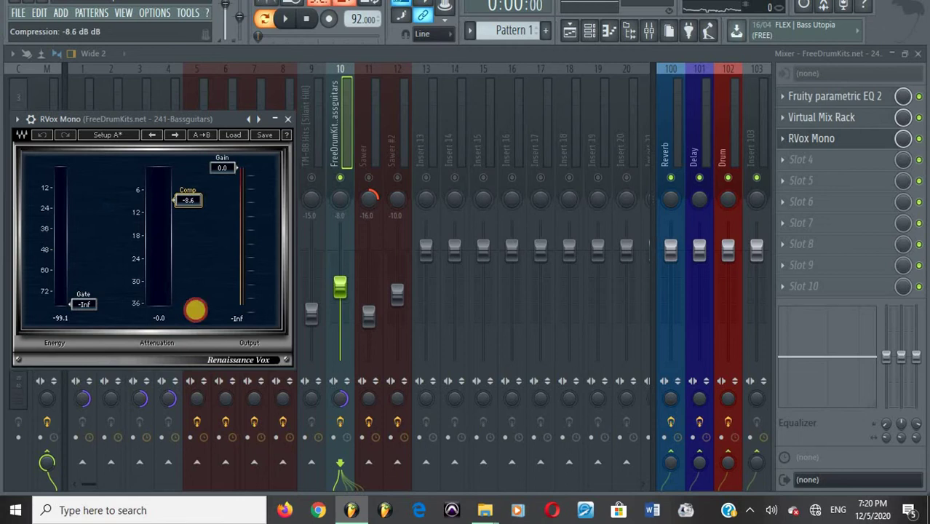
key("space")
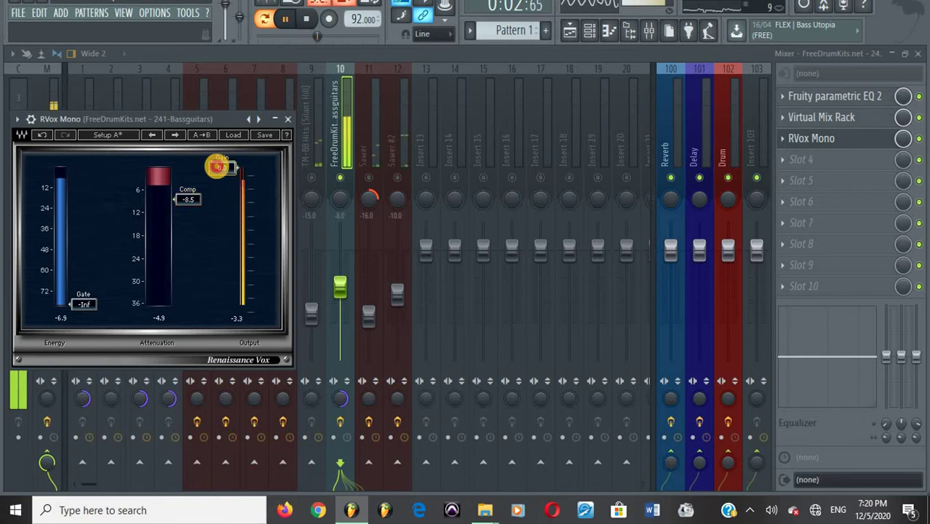
left_click(189, 201)
left_click_drag(189, 201, 190, 204)
key("ctrl+s")
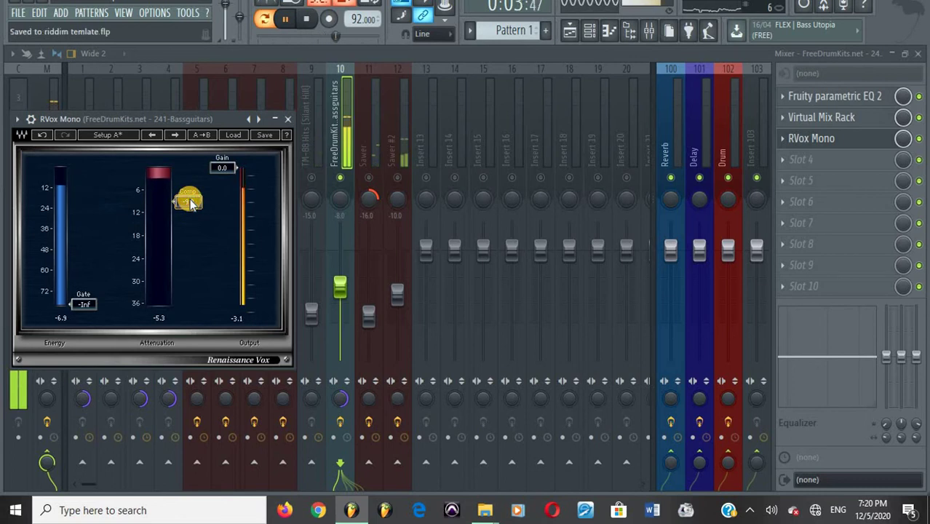
key("space")
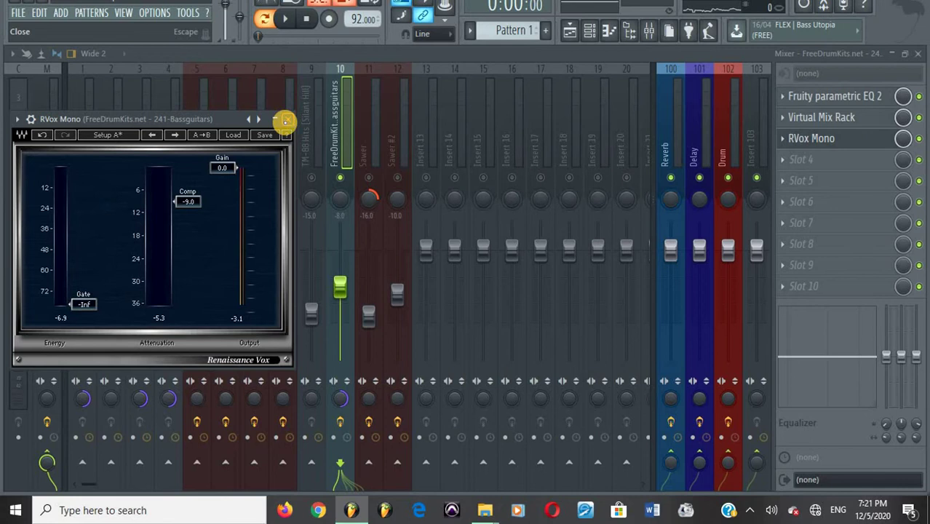
left_click(286, 120)
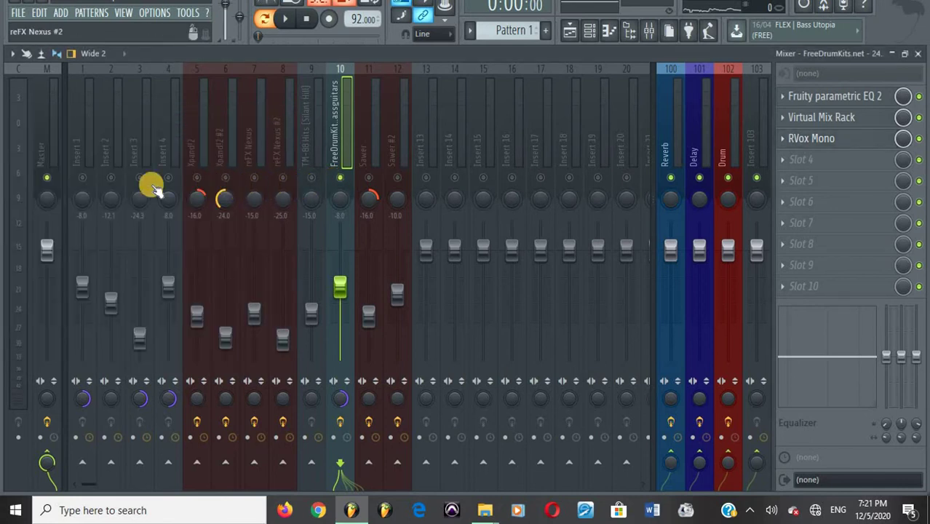
Step: Unmute the Insert 1 track during playback and copy the bass guitar track's Fruity Parametric EQ 2 onto it
key("space")
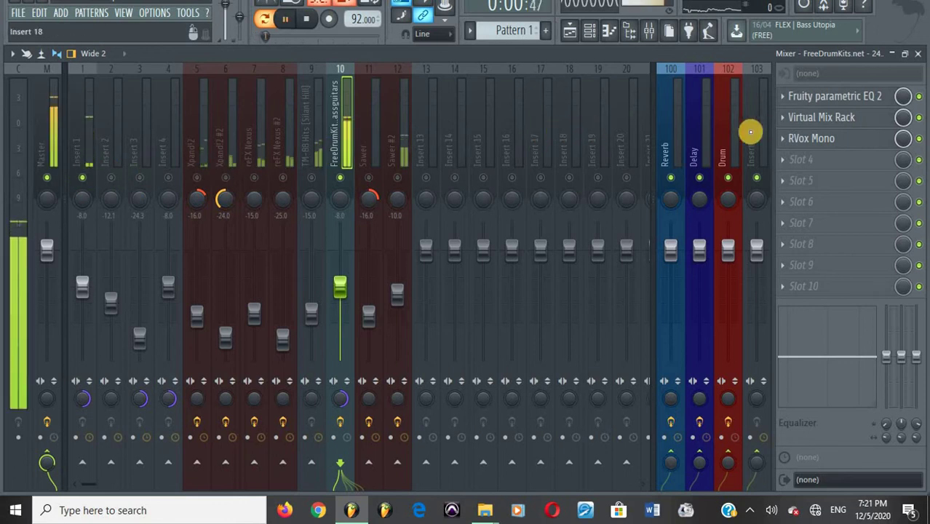
left_click(783, 96)
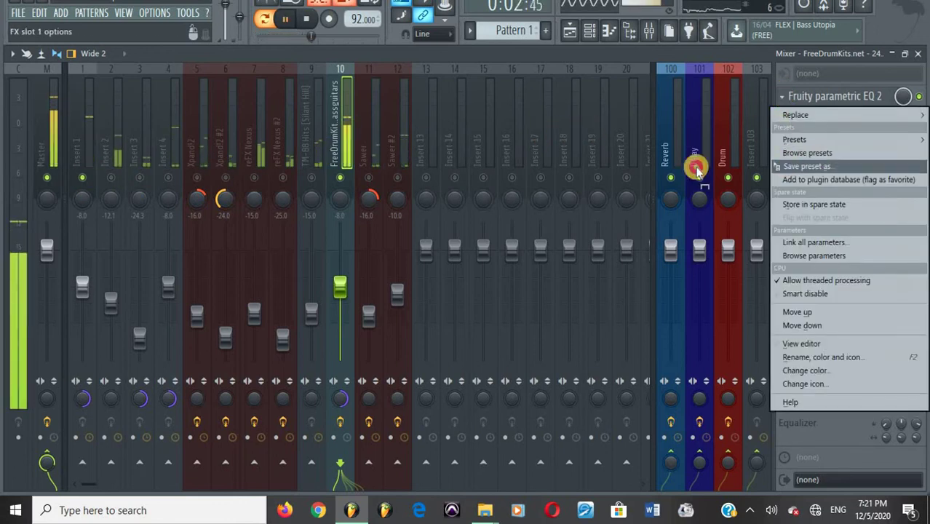
left_click_drag(788, 143, 86, 122)
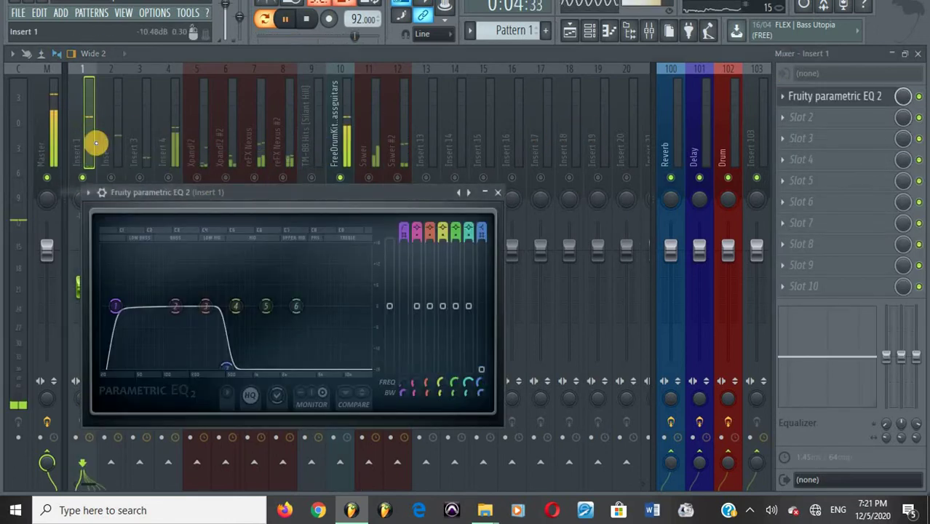
key("Escape")
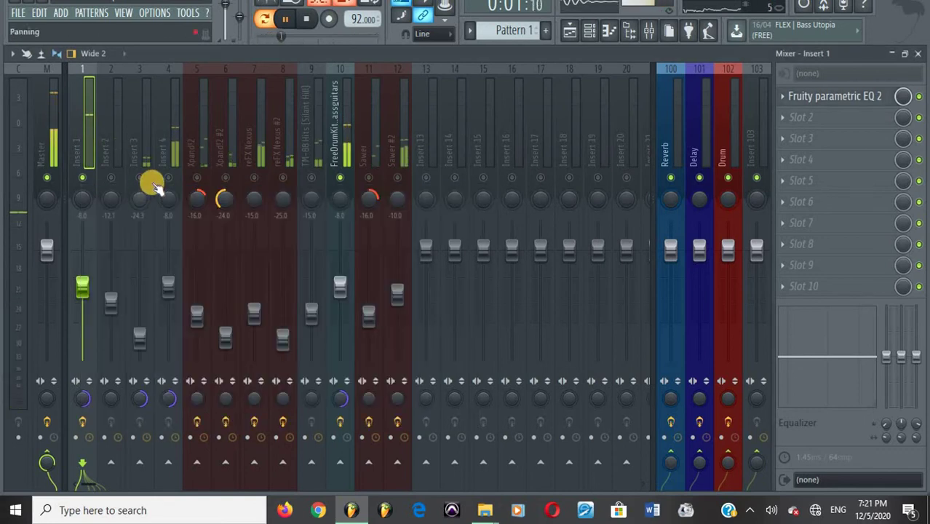
key("space")
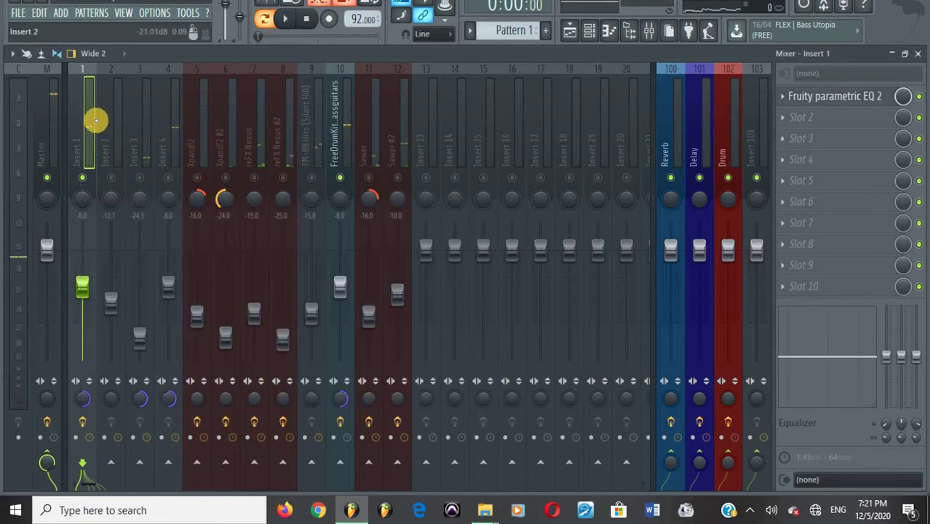
Step: Rename the Insert 1 mixer track as kick and colour it red
right_click(87, 128)
left_click(166, 81)
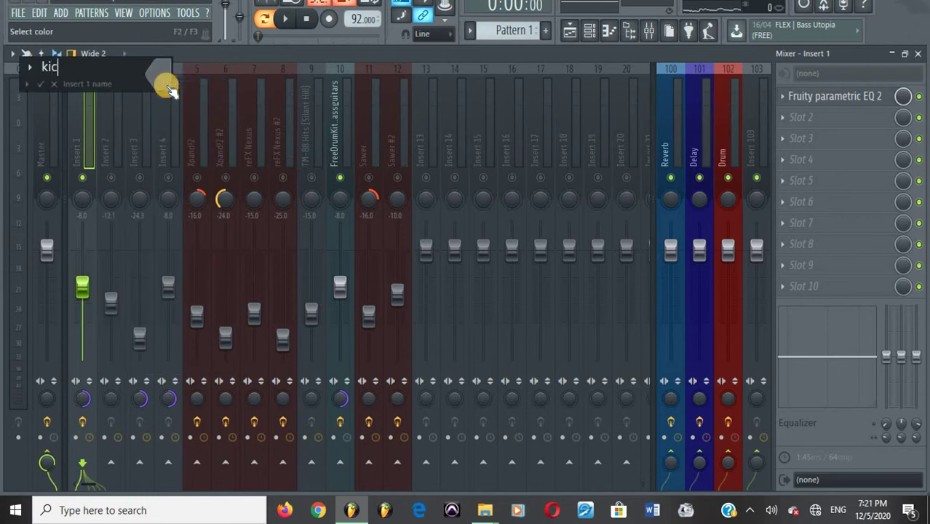
left_click(163, 78)
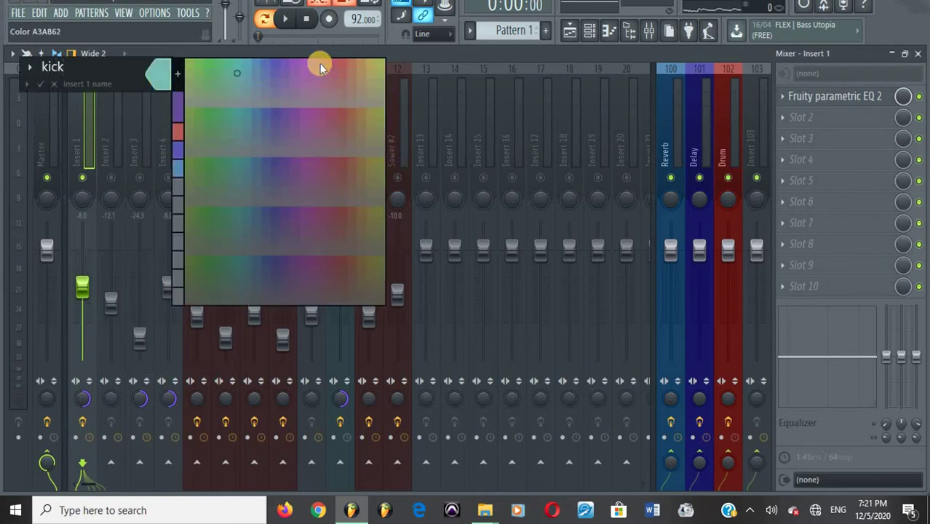
left_click(337, 63)
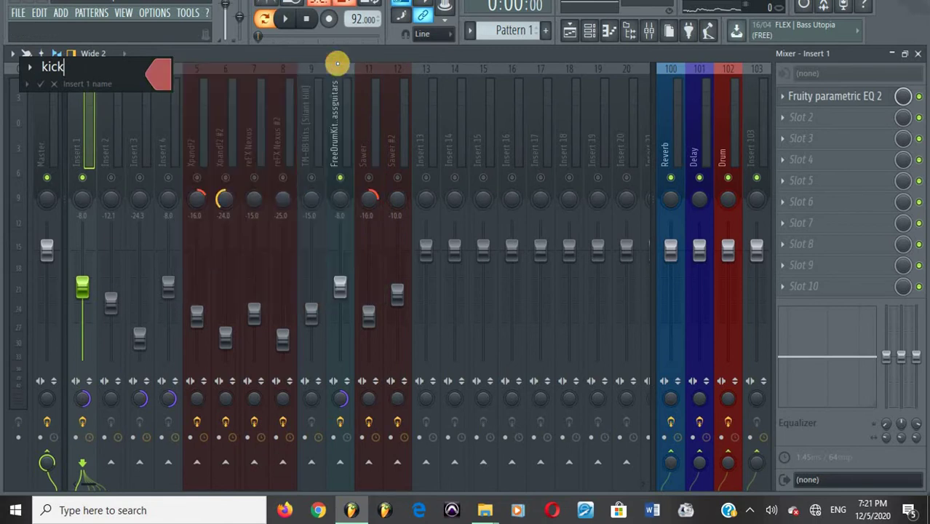
key("Return")
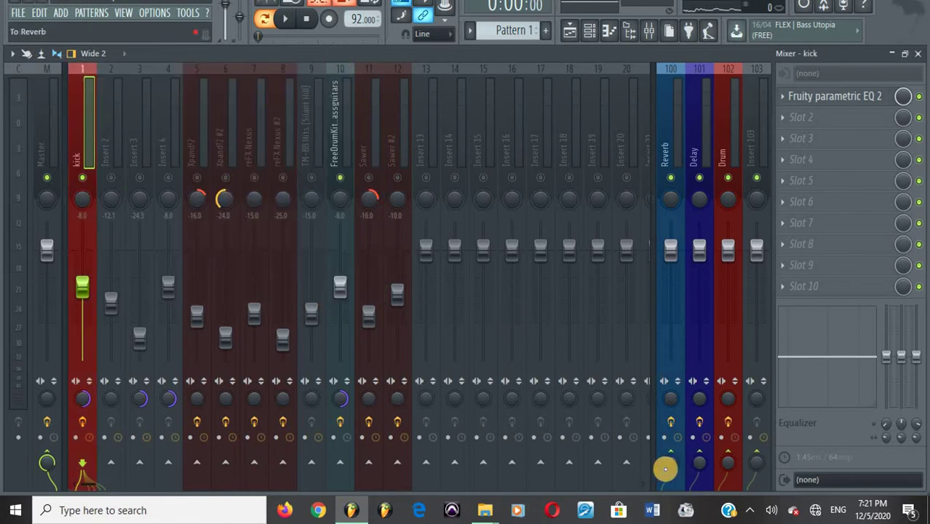
Step: Reset the kick track's send level to the Drum bus and lower the kick fader to -8.4 dB during playback
right_click(730, 463)
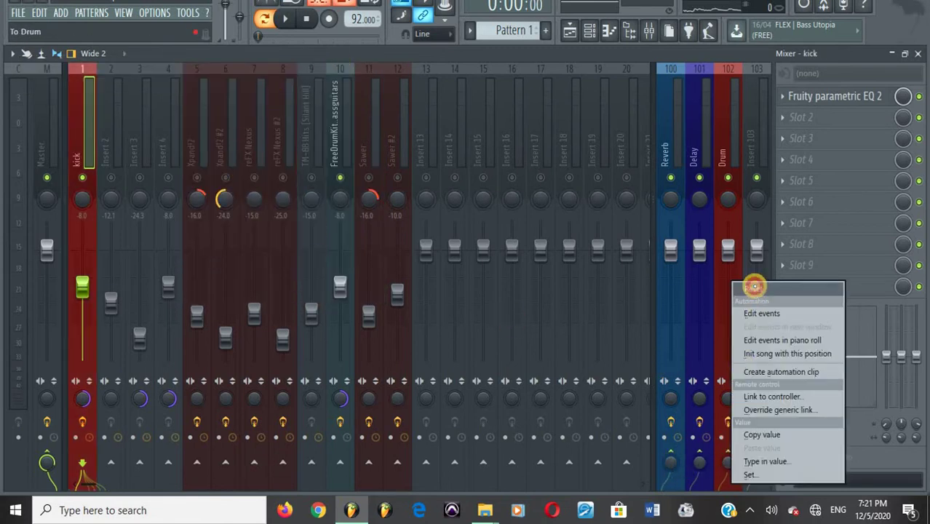
left_click(755, 286)
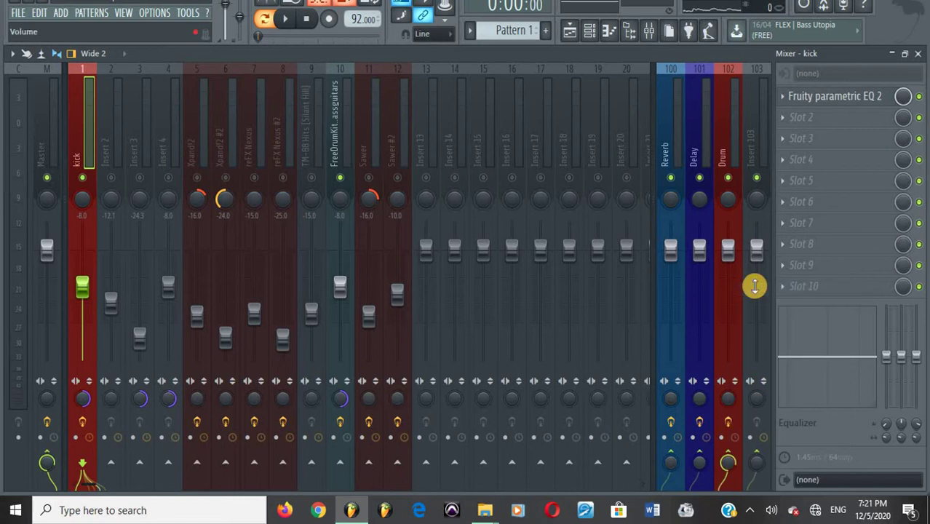
key("space")
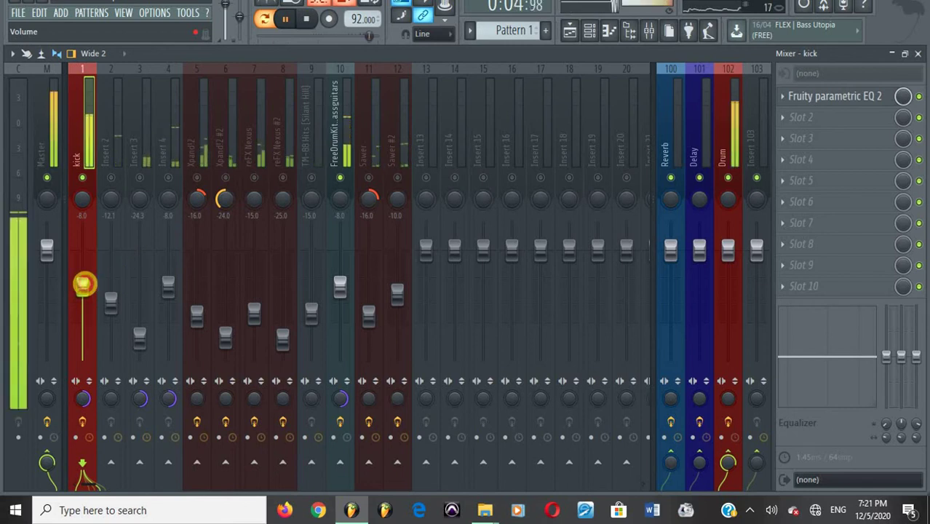
mouse_move(84, 283)
left_mouse_down()
mouse_move(86, 299)
mouse_move(87, 290)
left_mouse_up()
key("space")
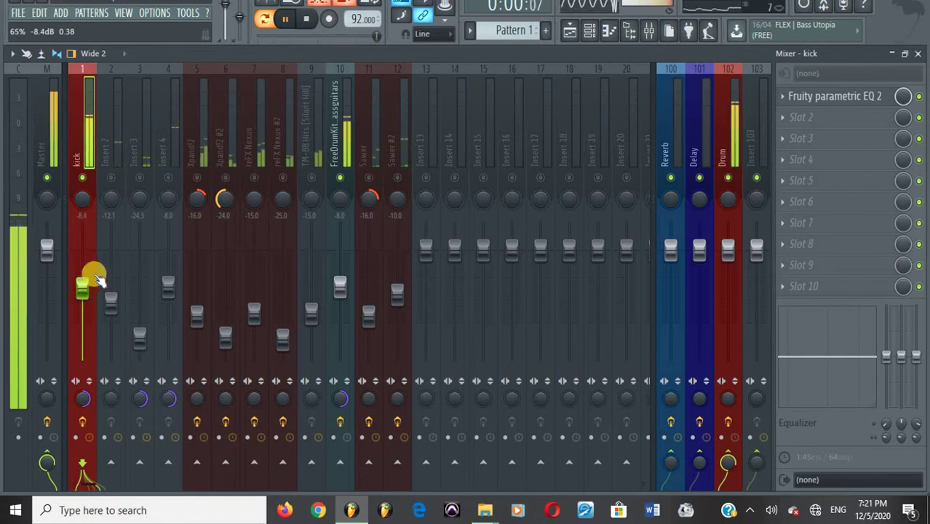
Step: Open the TM-88 Kicks [Bill] notes in the piano roll, select them all and play the pattern
left_click(590, 36)
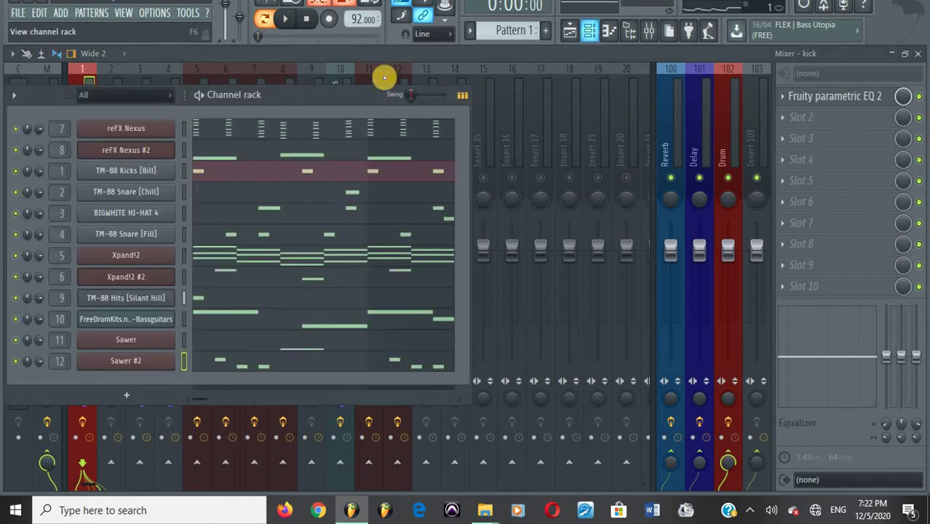
left_click(228, 176)
key("ctrl+a")
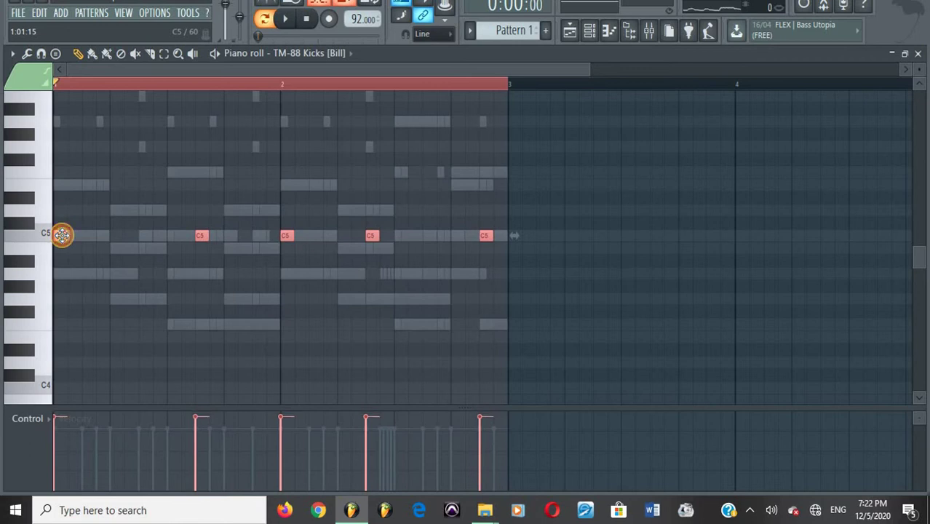
key("space")
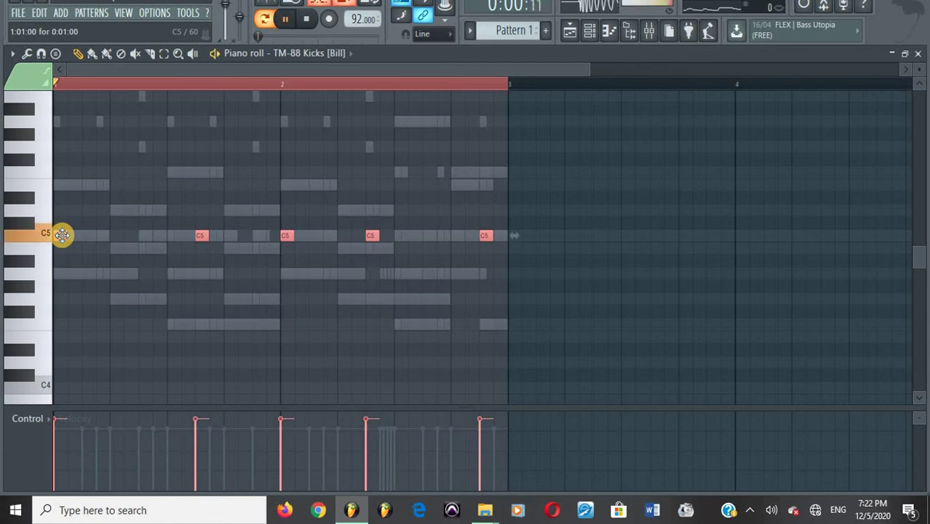
Step: Return to the mixer, set the kick fader to -8.5 dB and save the project
left_click(629, 31)
key("space")
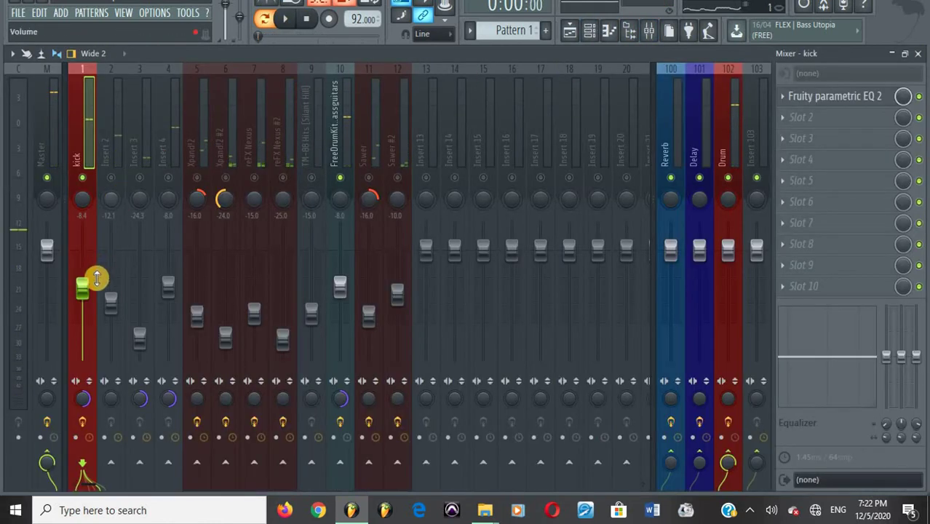
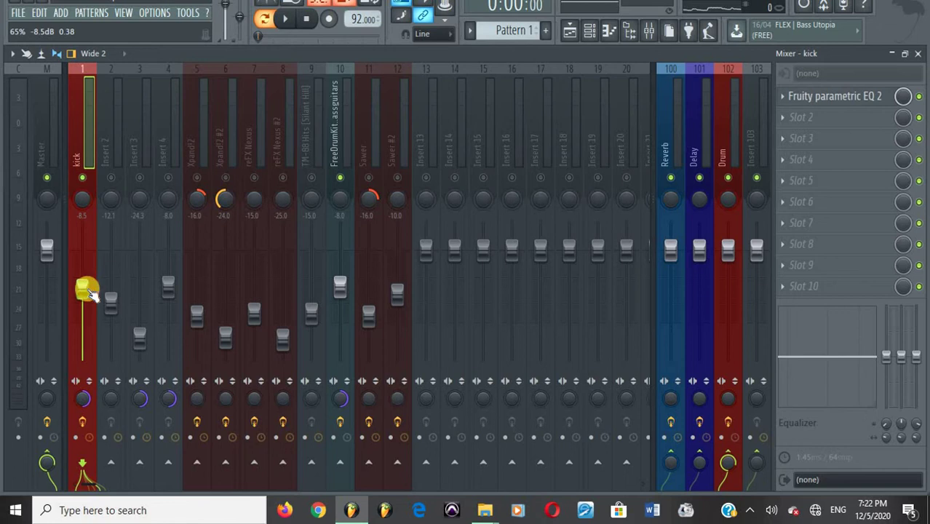
key("ctrl+s")
Step: Unmute the Insert 4 track during playback and load Fruity Parametric EQ 2 into its first effect slot
key("space")
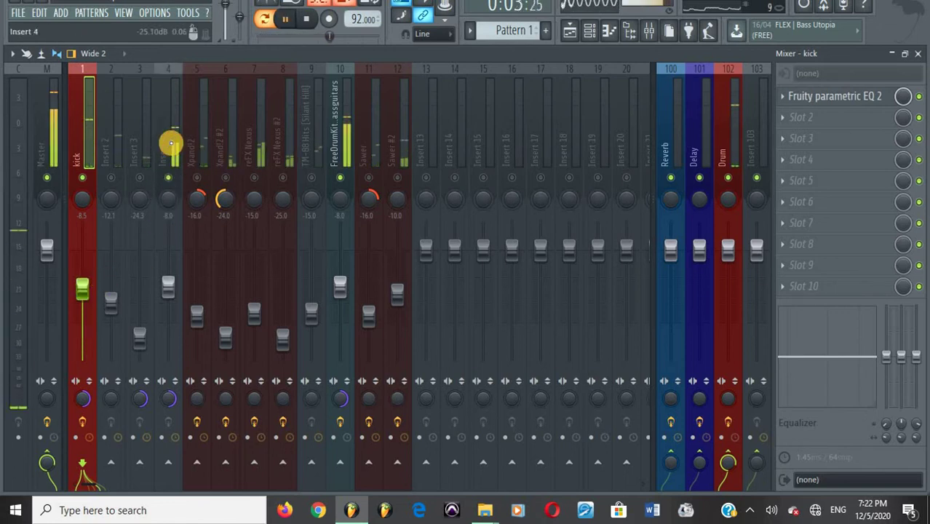
left_click(170, 145)
left_click(802, 115)
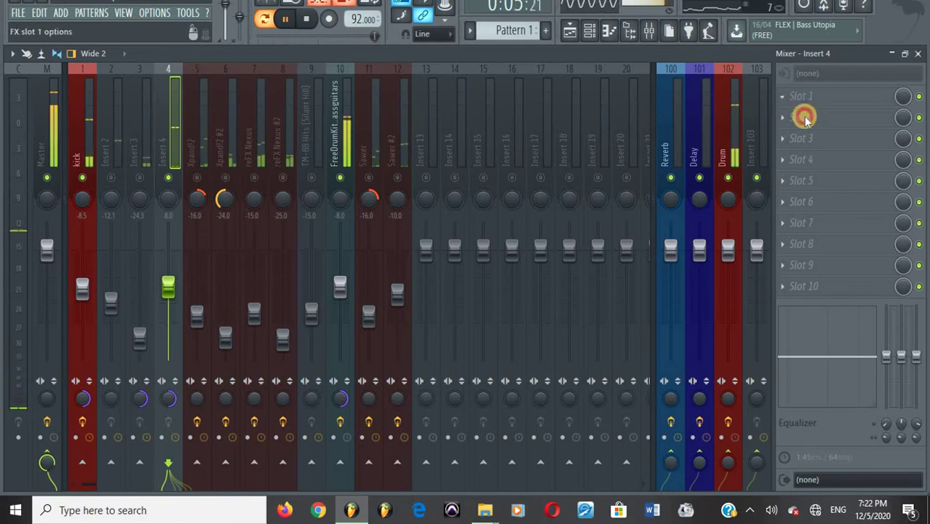
left_click_drag(634, 481, 604, 480)
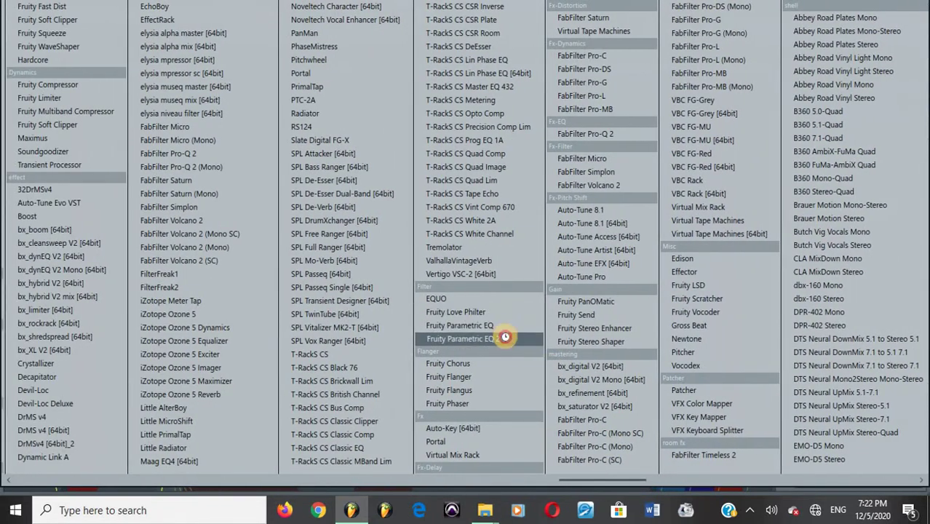
left_click(503, 339)
Step: Change the filter order of band 1 in Insert 4's EQ and cut the lows to -18.0 dB at about 106 Hz
right_click(119, 270)
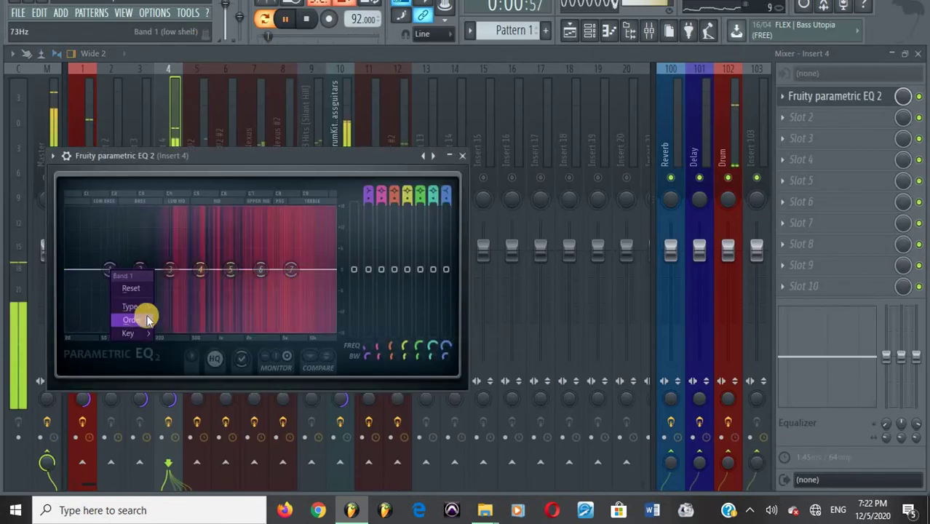
mouse_move(146, 319)
left_click(174, 319)
left_click_drag(113, 271, 135, 452)
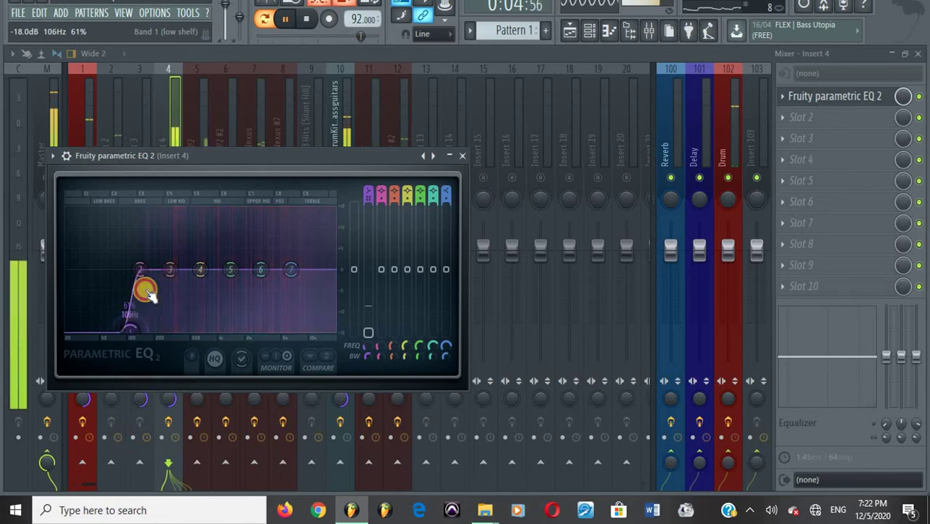
Step: Slightly boost Insert 4's EQ band 3 near 294 Hz, band 6 by about 2.1 dB near 3804 Hz, and band 7
left_click_drag(171, 269, 170, 254)
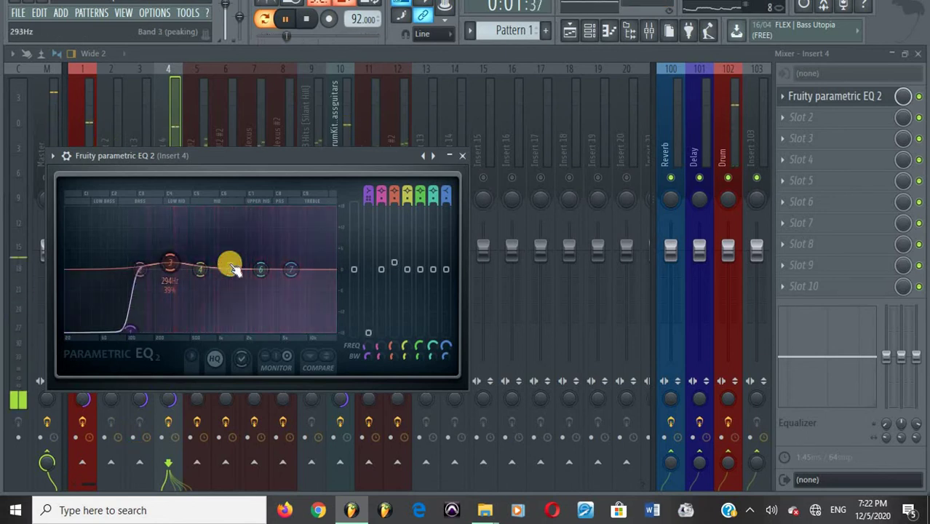
left_click_drag(269, 271, 276, 250)
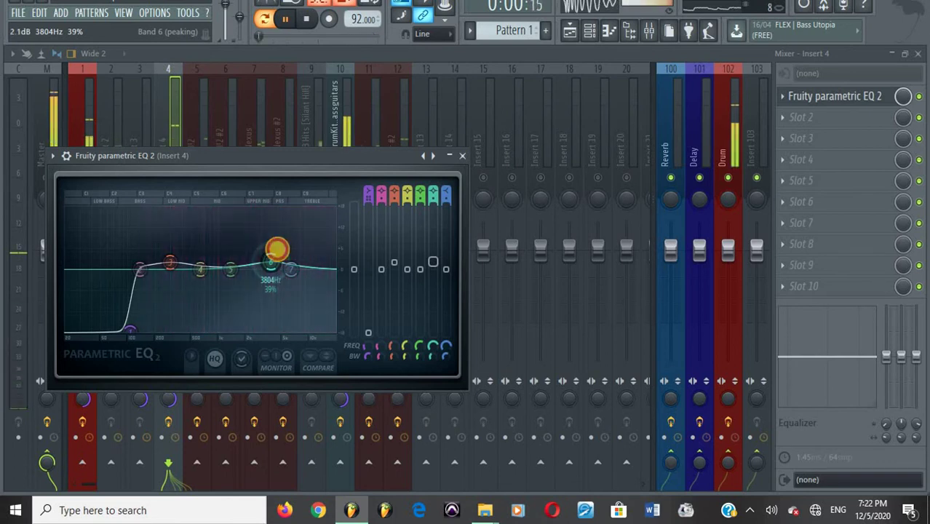
left_click_drag(277, 249, 294, 273)
key("space")
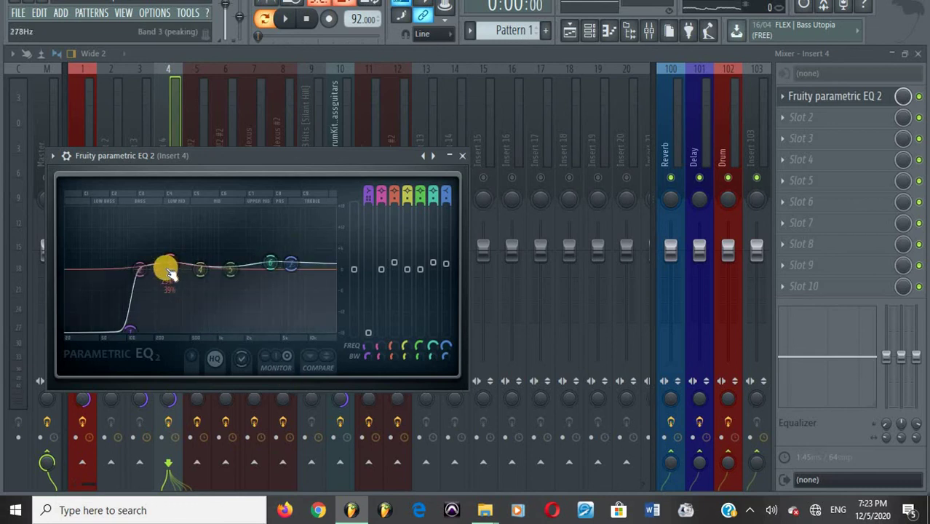
key("Escape")
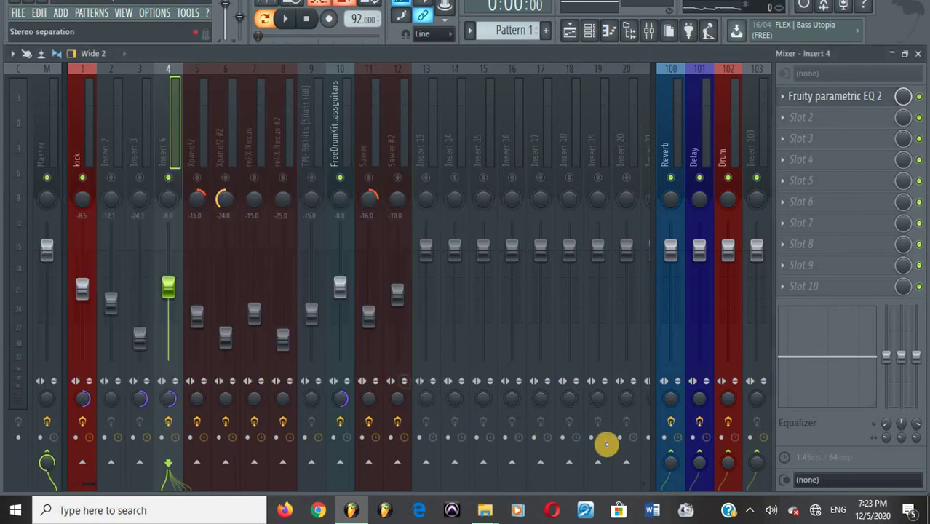
Step: Reset Insert 4's send level to the Drum bus and set its Reverb send to about 21%, checking in playback
right_click(728, 464)
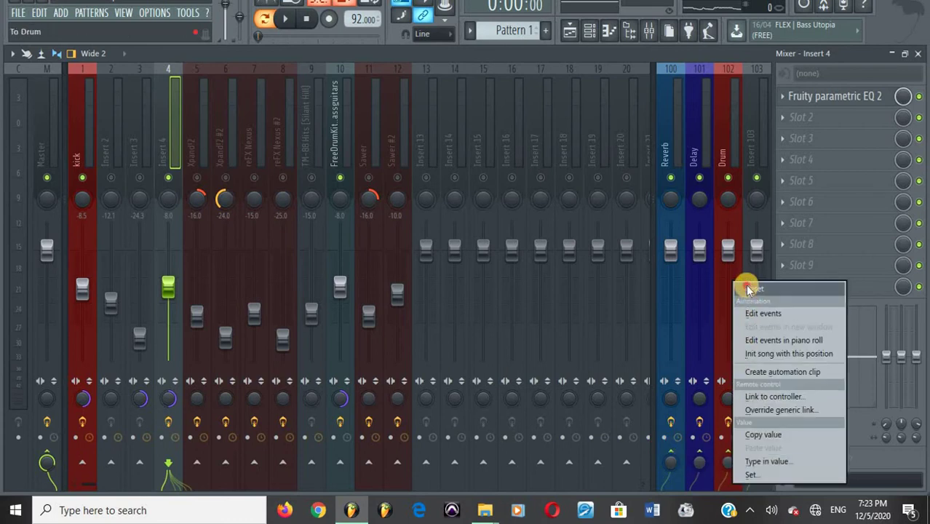
left_click(748, 289)
key("space")
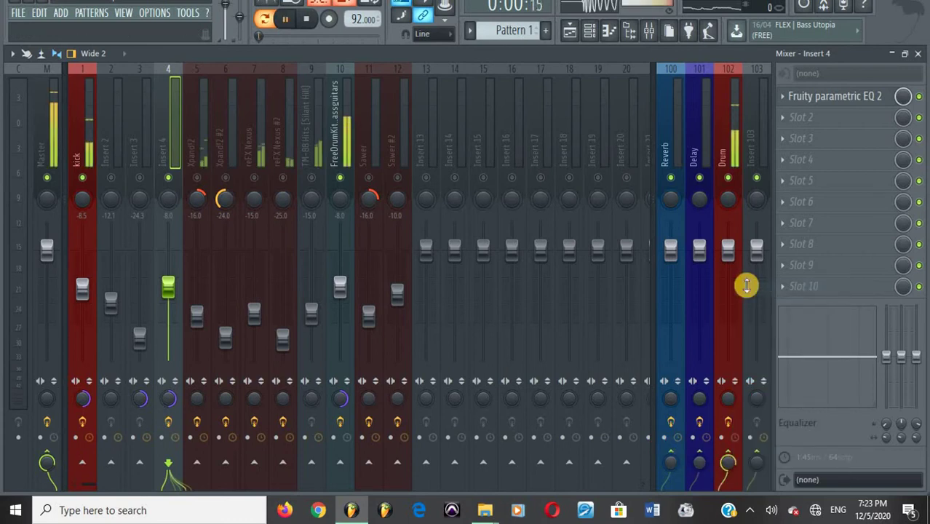
key("space")
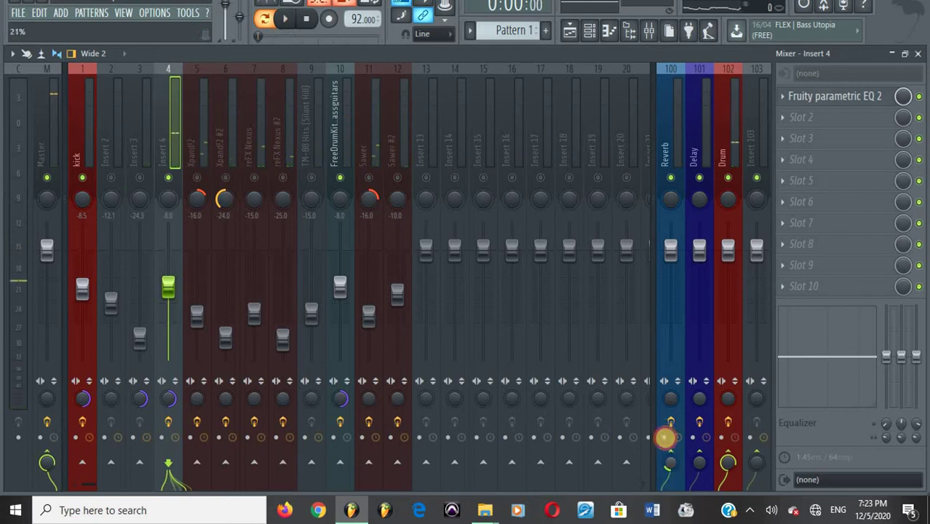
key("space")
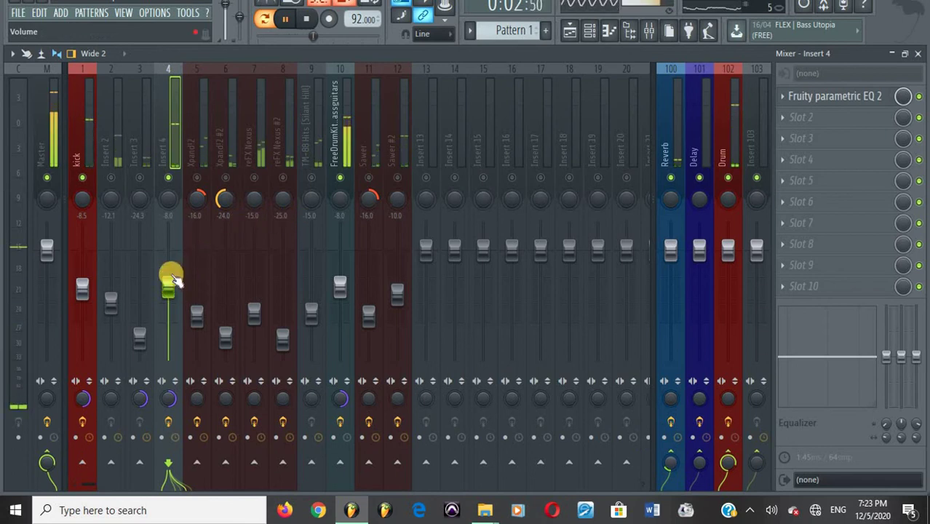
key("space")
Step: Unmute Insert 3 and shape its built-in equalizer: low band at -18.0, mid band at about 2.3 and high band slightly raised
left_click(139, 167)
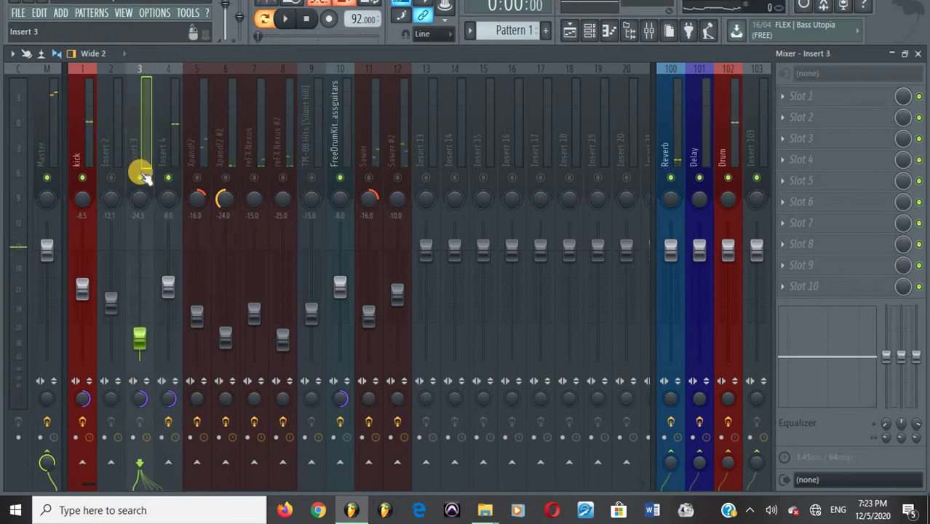
key("space")
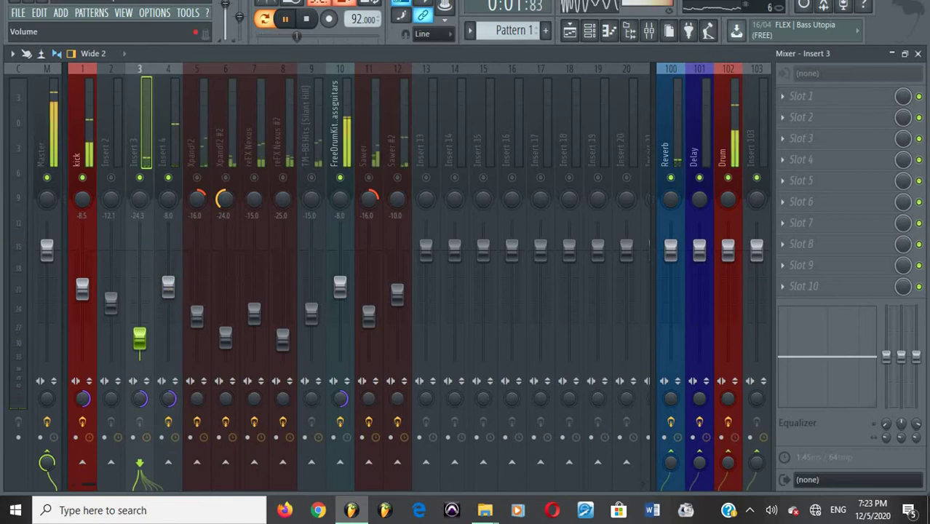
key("space")
left_click_drag(882, 359, 901, 388)
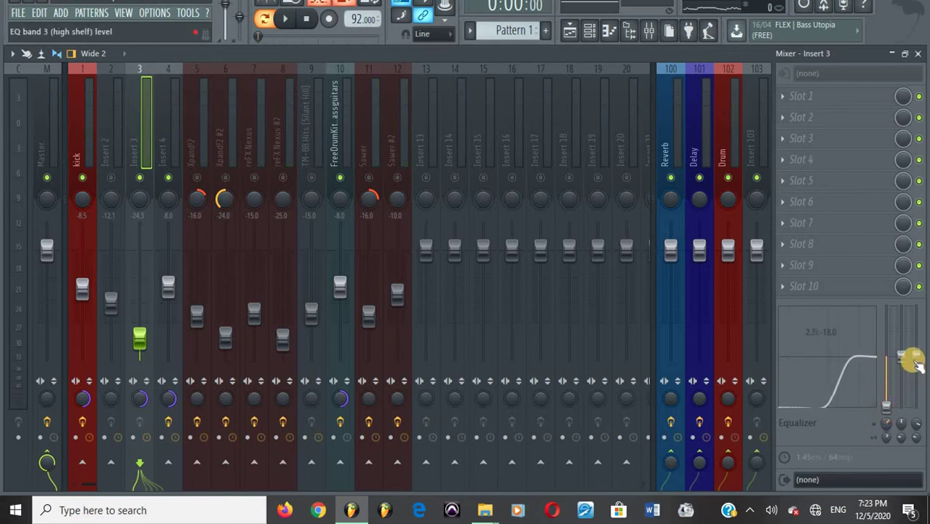
left_click_drag(915, 358, 902, 346)
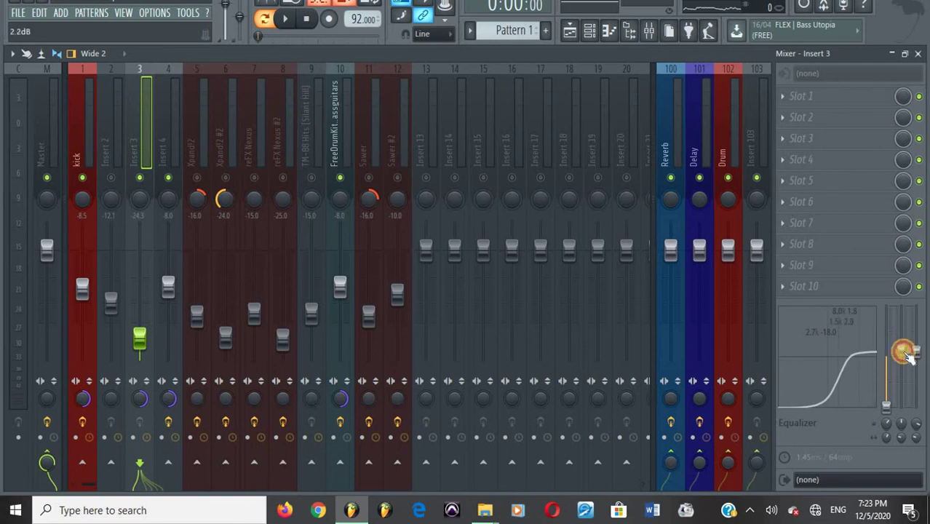
Step: Reset Insert 3's send level to the Drum bus and set its Reverb send to about 30% during playback
key("space")
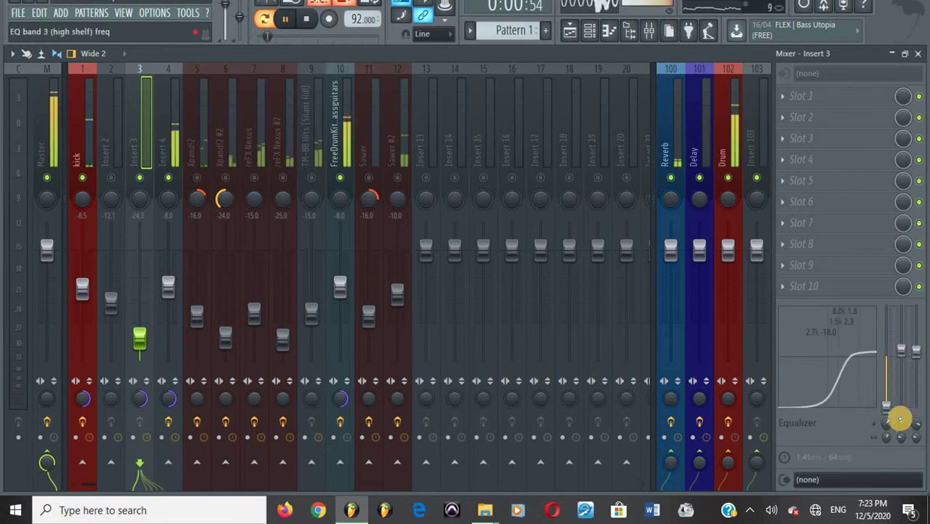
right_click(724, 455)
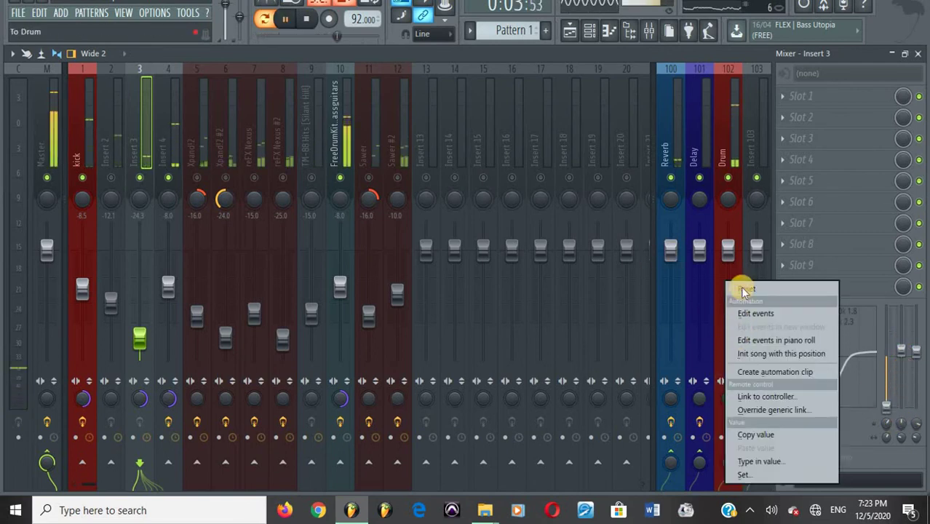
left_click(743, 291)
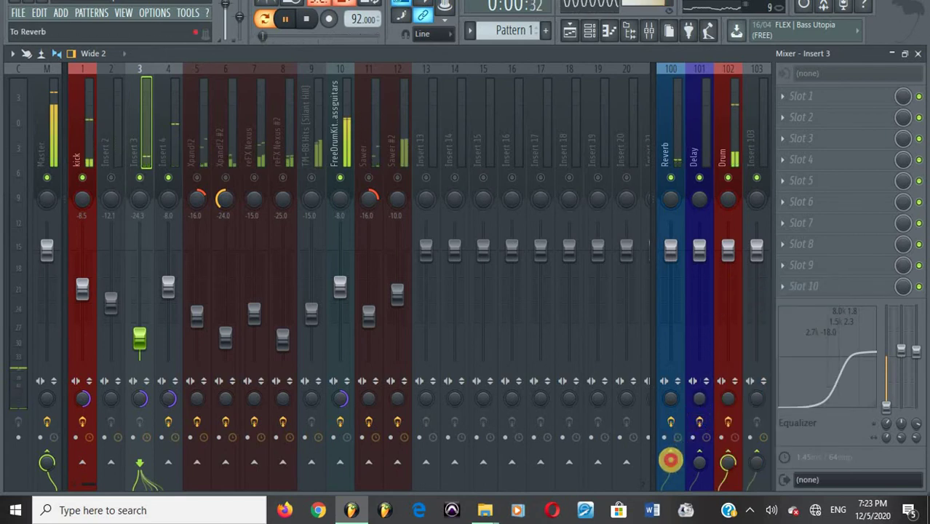
left_click_drag(670, 460, 667, 416)
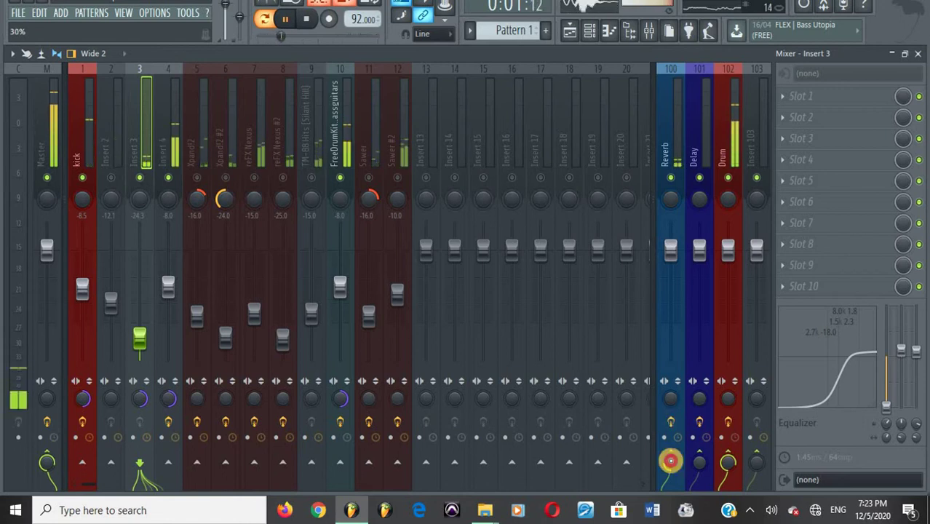
key("space")
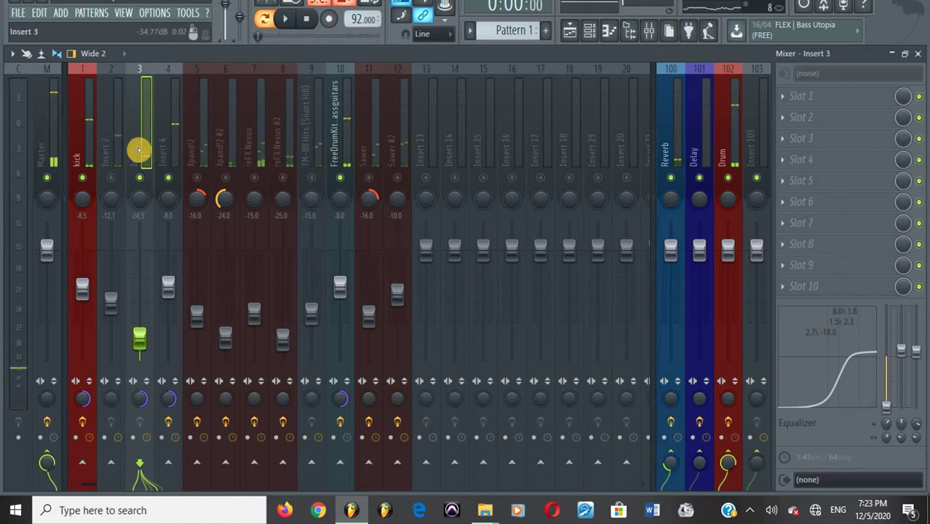
Step: Rename mixer track Insert 4 as Snare and color it green
right_click(160, 131)
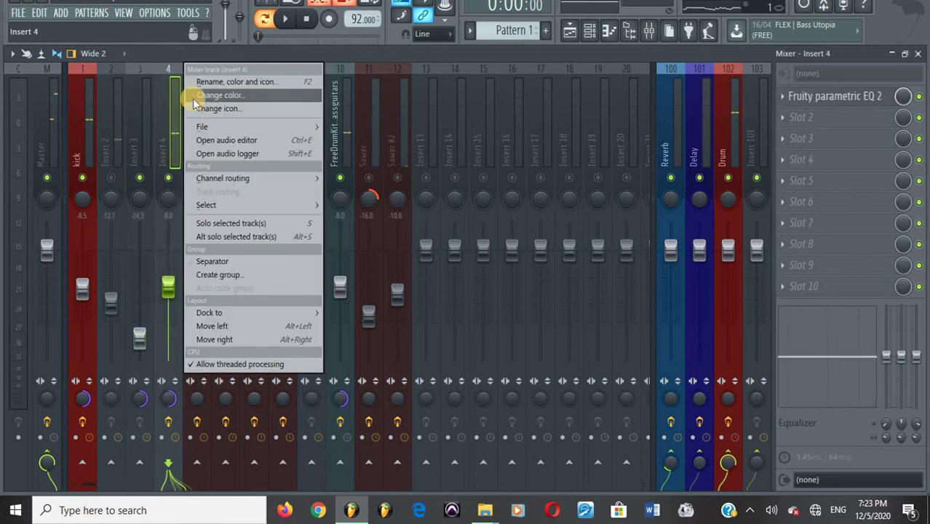
left_click(182, 78)
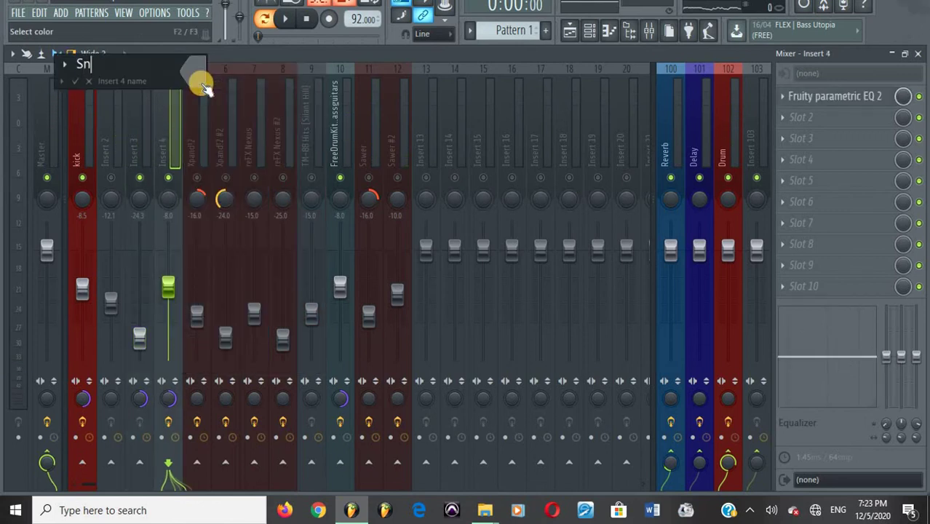
left_click(196, 76)
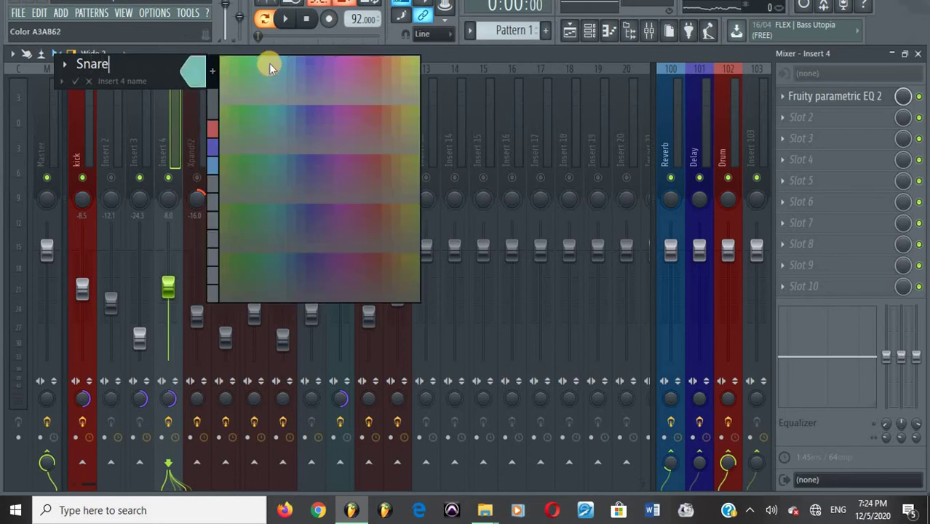
left_click(250, 60)
type("Snare")
key("Return")
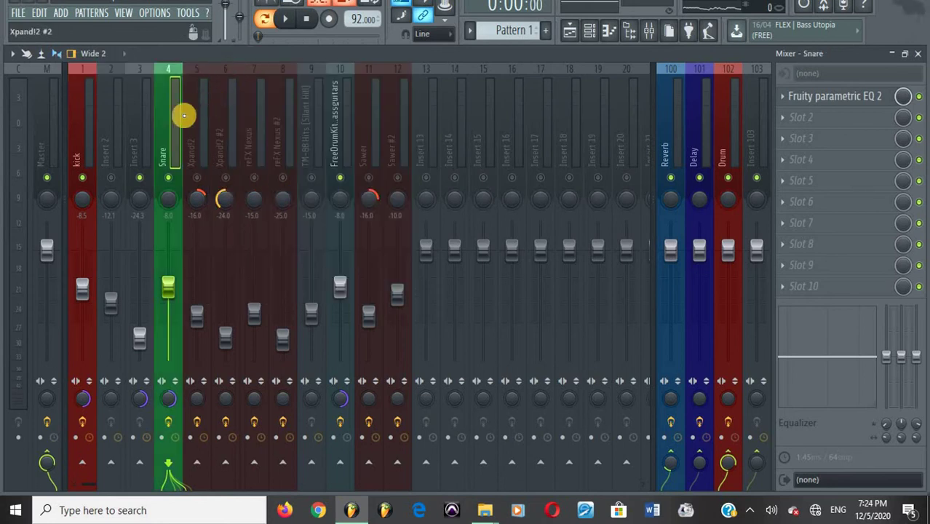
Step: Rename mixer track Insert 3 as hihats and color it blue
right_click(133, 121)
left_click(171, 78)
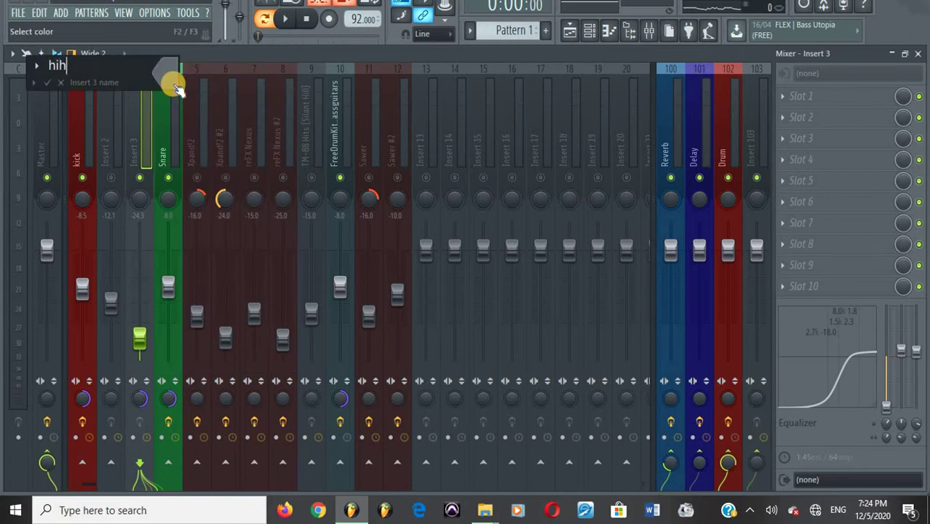
left_click(176, 84)
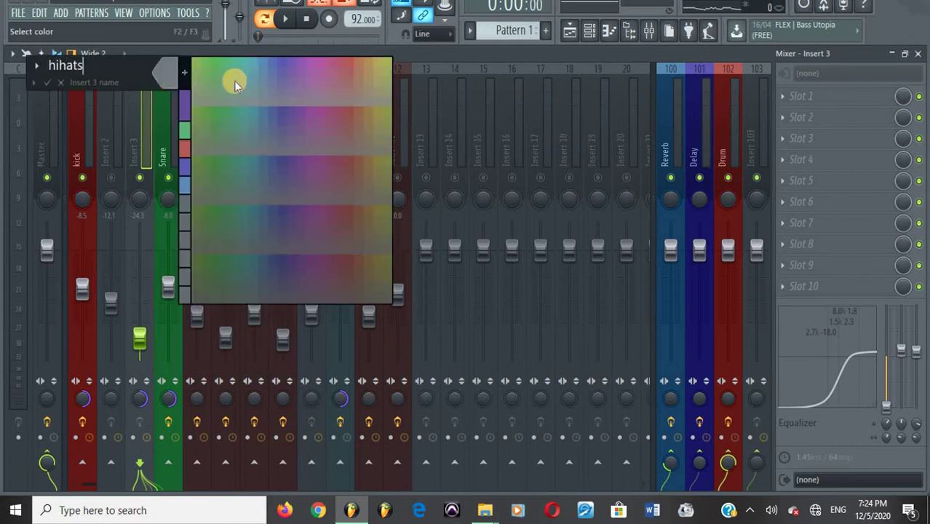
left_click(264, 61)
key("Return")
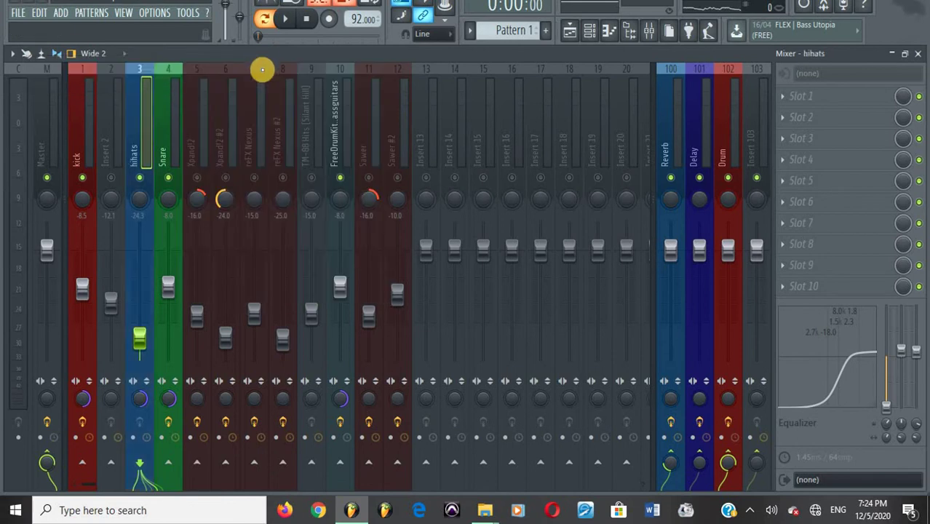
Step: Start playback, rename mixer track Insert 2 as perc and color it purple
key("space")
right_click(112, 119)
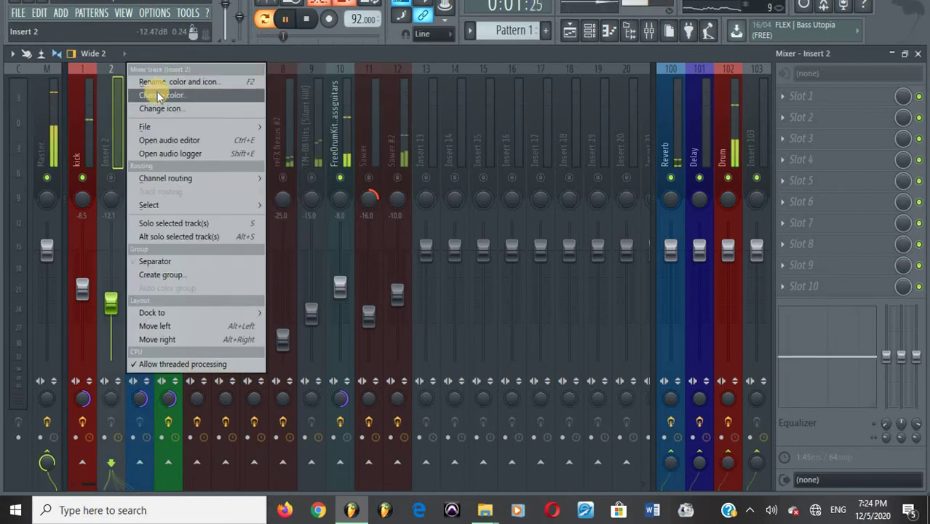
left_click(155, 77)
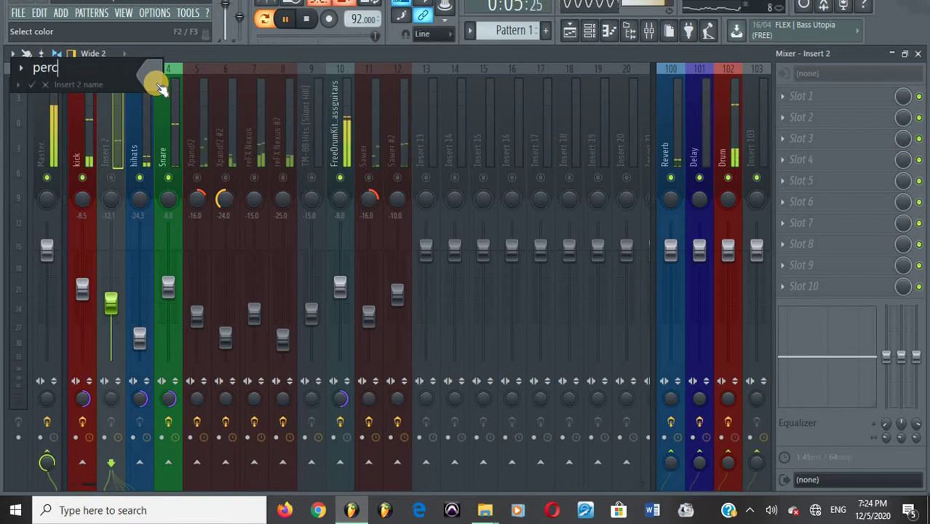
left_click(157, 84)
left_click(294, 74)
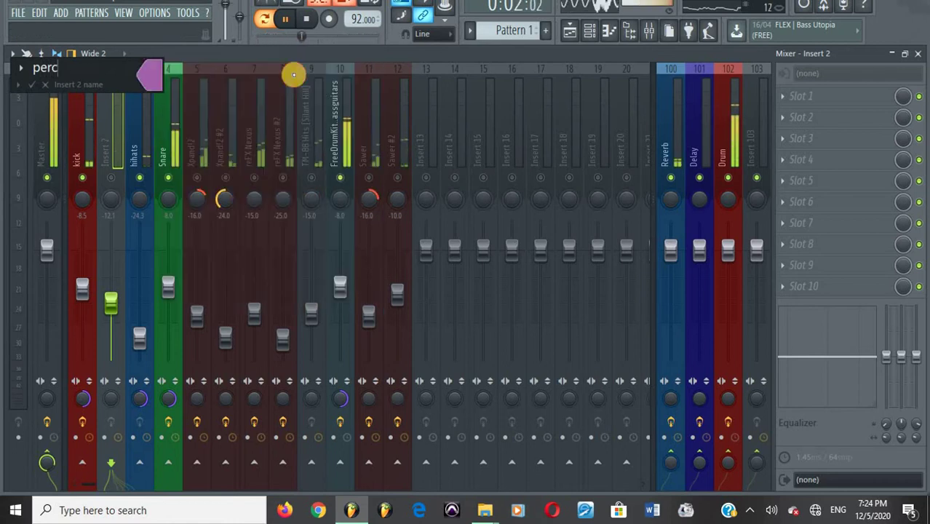
key("Return")
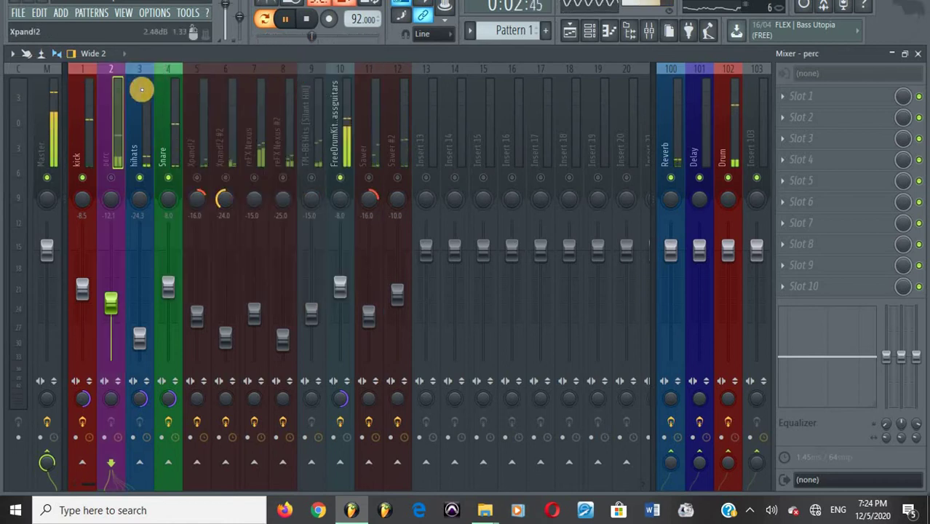
Step: Unmute perc and shape its built-in equalizer: low band -18.0 at 330 Hz, mid band about 1.9 and high band about 1.1
left_click(111, 177)
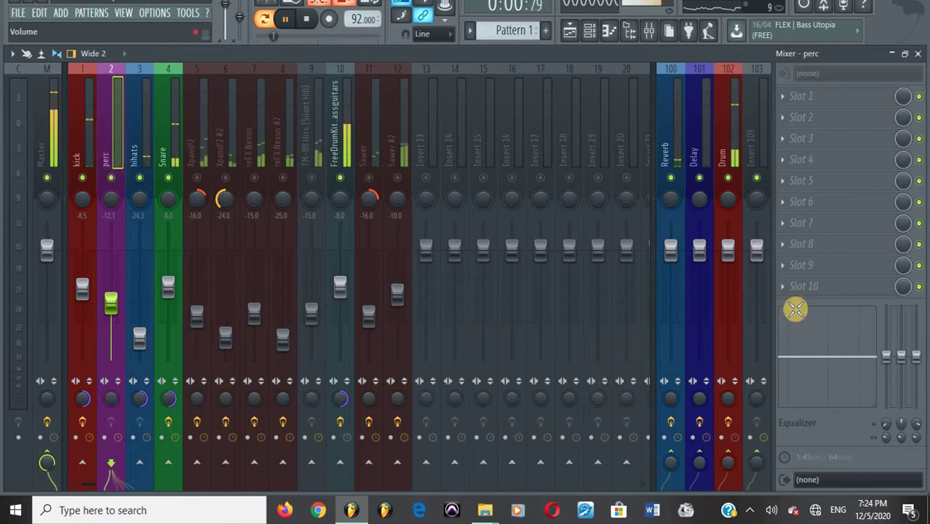
left_click_drag(883, 356, 883, 394)
left_click_drag(885, 438, 884, 395)
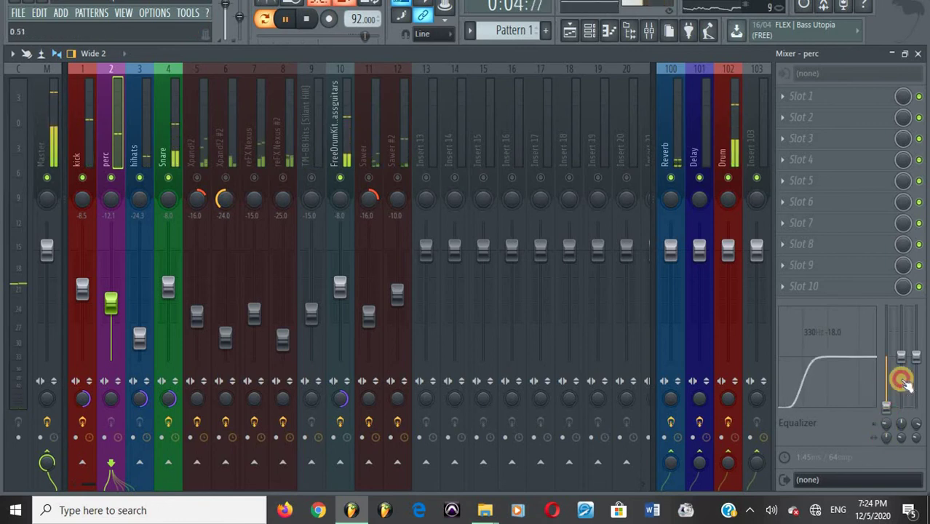
left_click_drag(901, 362, 903, 351)
key("space")
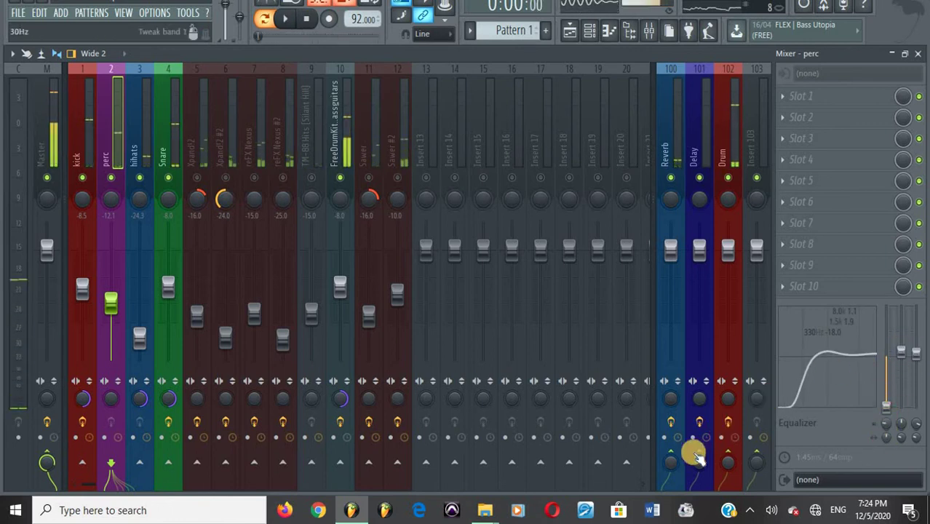
Step: Reset perc's send level to the Drum bus, set its Delay send to about 37% and raise its Reverb send
right_click(724, 469)
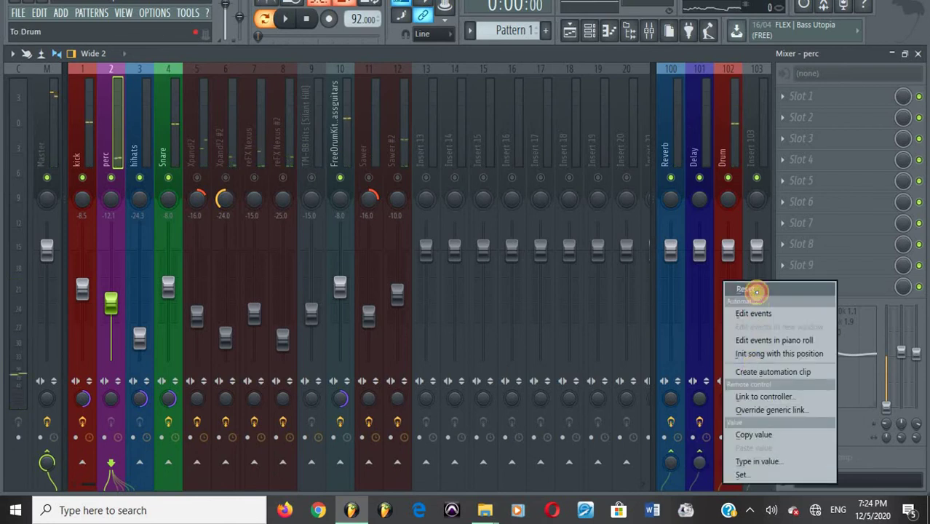
left_click(760, 297)
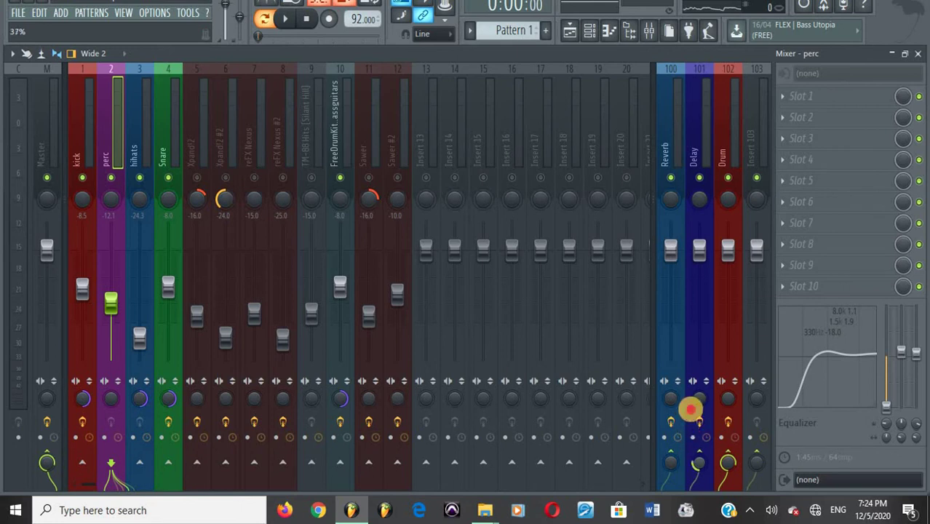
key("space")
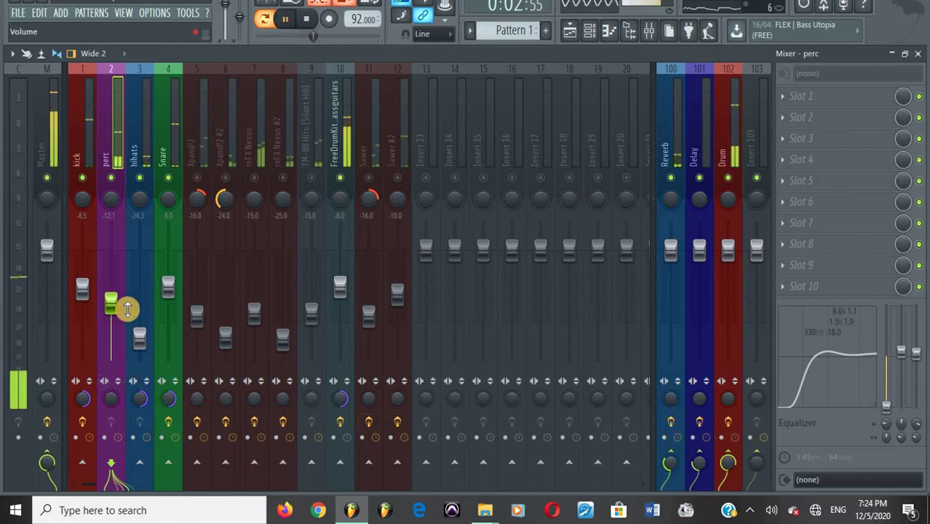
Step: Lower perc's volume to about -21.0 dB during playback and save the project
left_click_drag(113, 305, 119, 360)
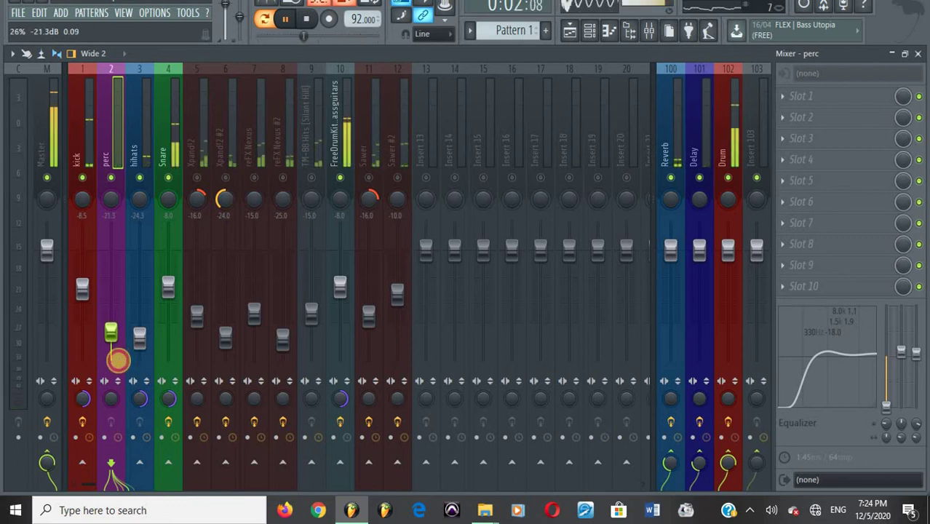
key("ctrl+s")
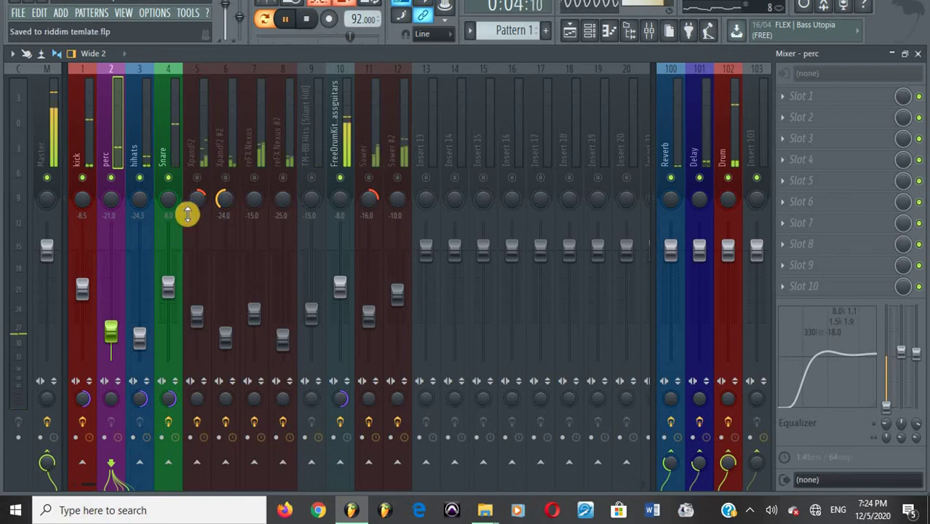
Step: Unmute all the mixer tracks and play back the full mix
key("space")
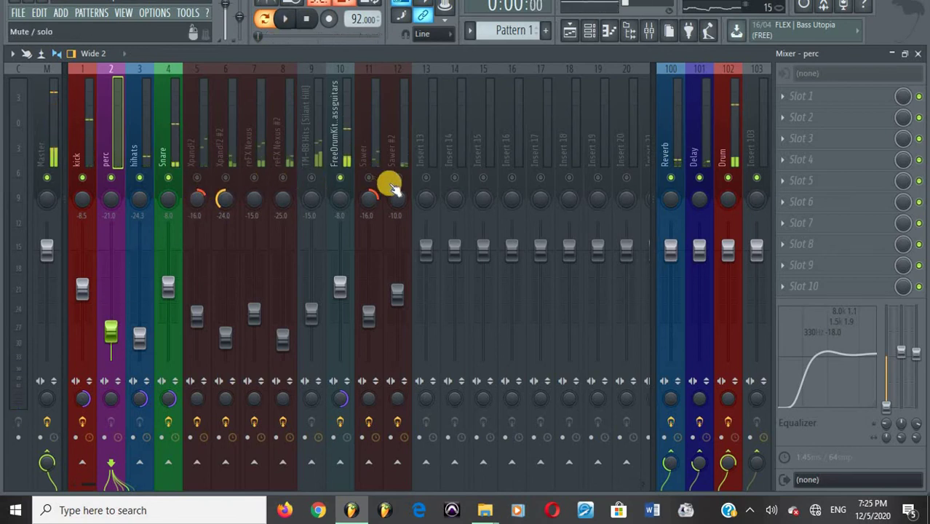
left_click(369, 177)
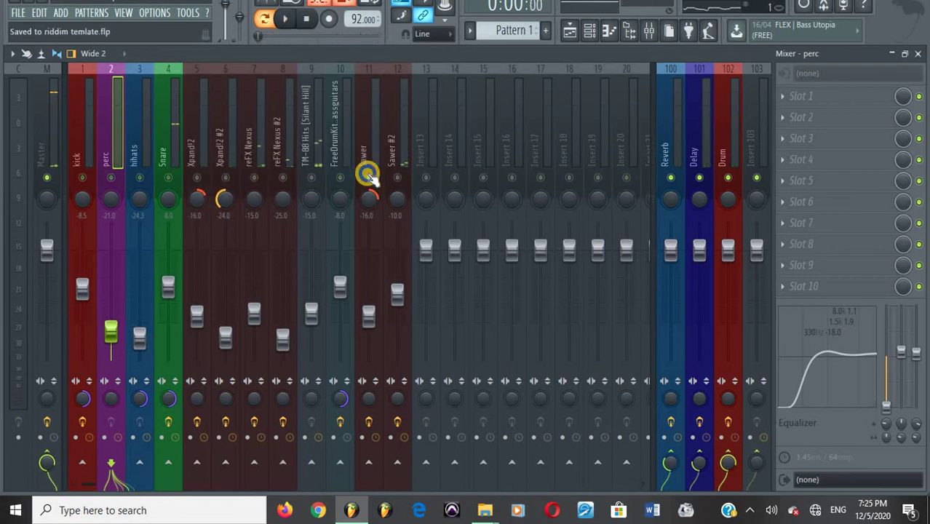
key("space")
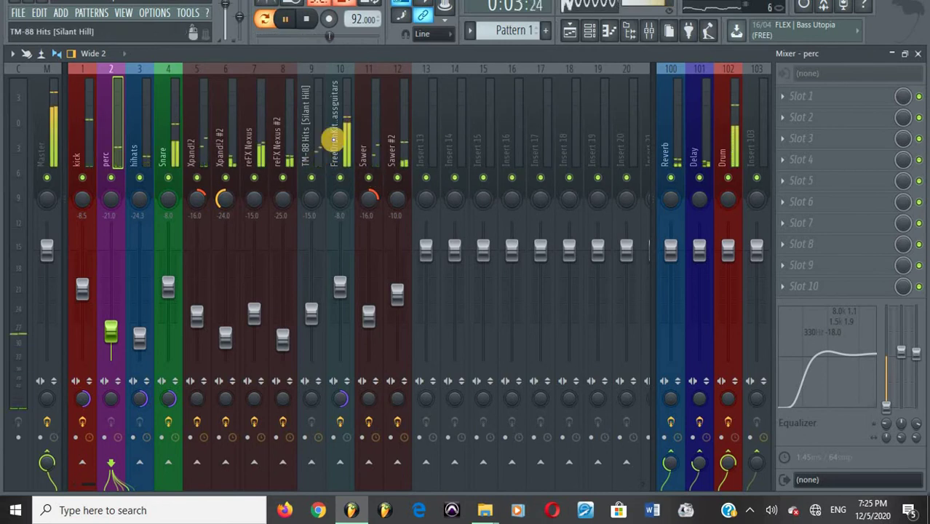
Step: Load Fruity Parametric EQ 2 in the first effect slot of the TM-88 Hits track
left_click(316, 140)
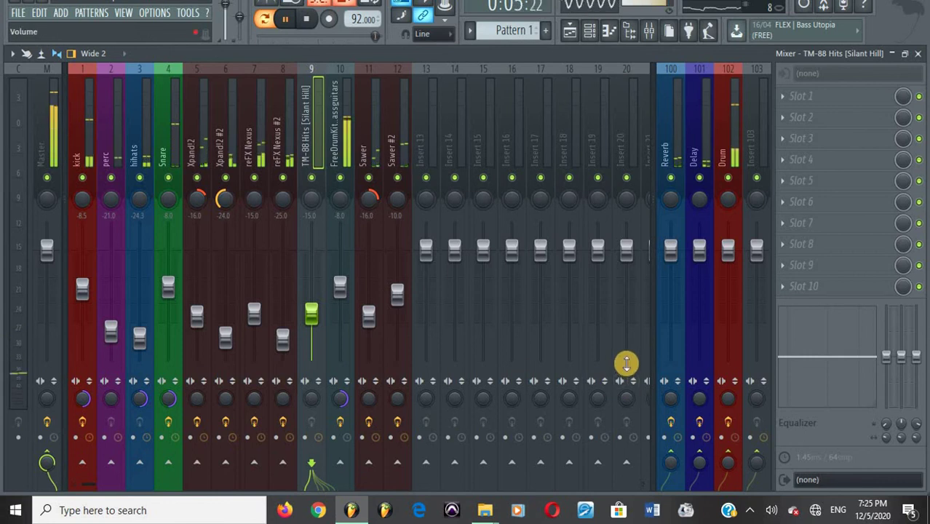
key("space")
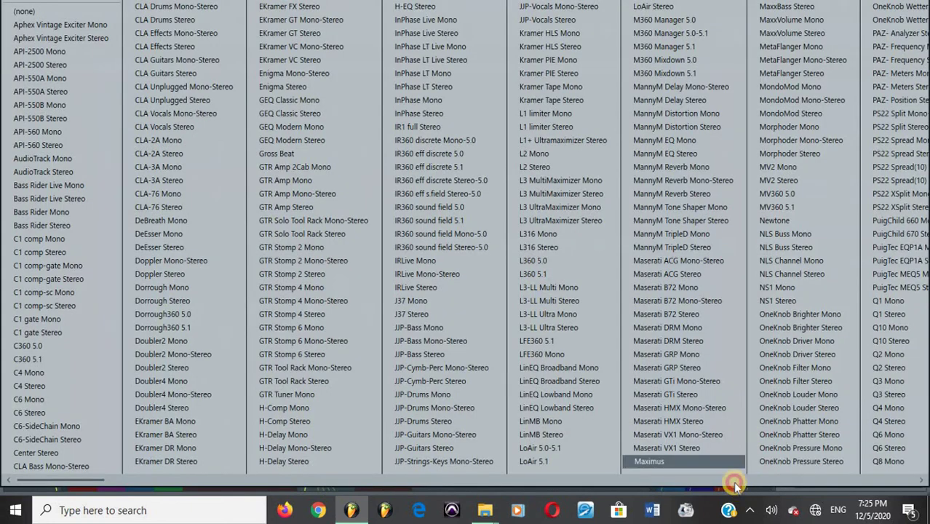
left_click(733, 483)
left_click(186, 338)
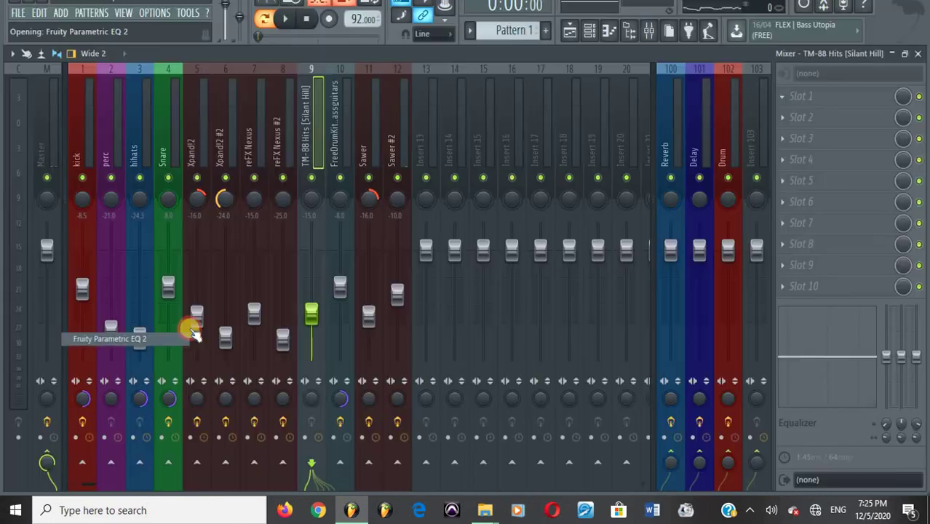
Step: Shape the TM-88 Hits EQ: cut lows with band 1, dip band 2 near 172 Hz, slightly boost bands 3 to 6 and raise band 7
key("space")
left_click_drag(145, 311, 142, 67)
key("space")
left_click_drag(255, 299, 257, 292)
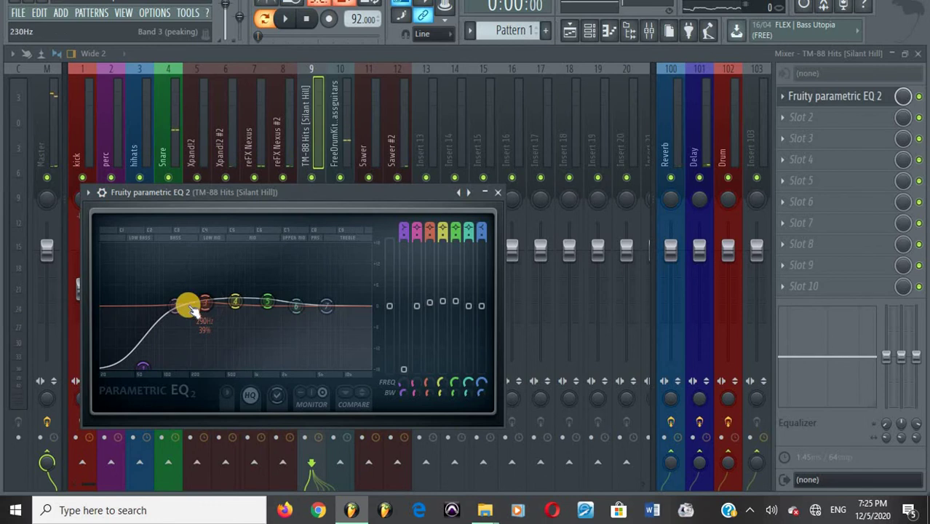
mouse_move(192, 309)
left_mouse_down()
mouse_move(192, 329)
mouse_move(189, 320)
left_mouse_up()
key("space")
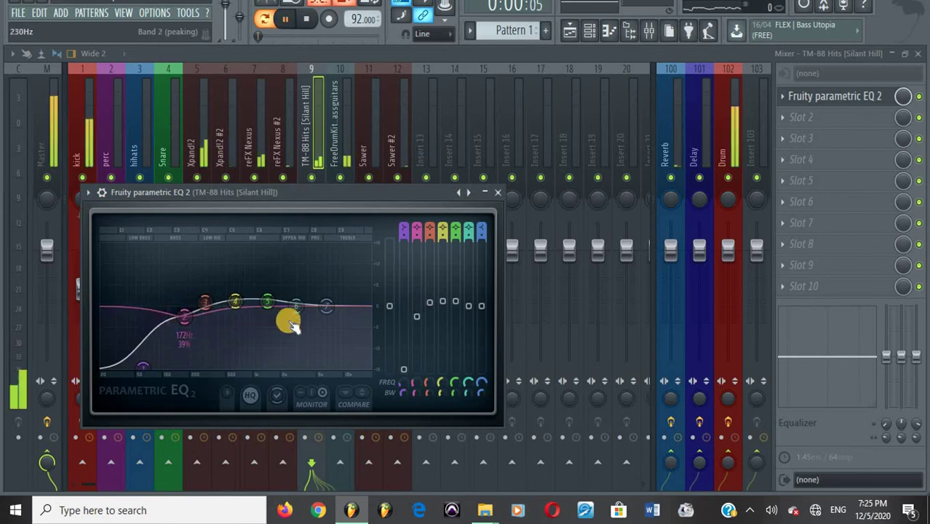
mouse_move(322, 302)
left_mouse_down()
mouse_move(325, 286)
mouse_move(309, 276)
mouse_move(316, 296)
left_mouse_up()
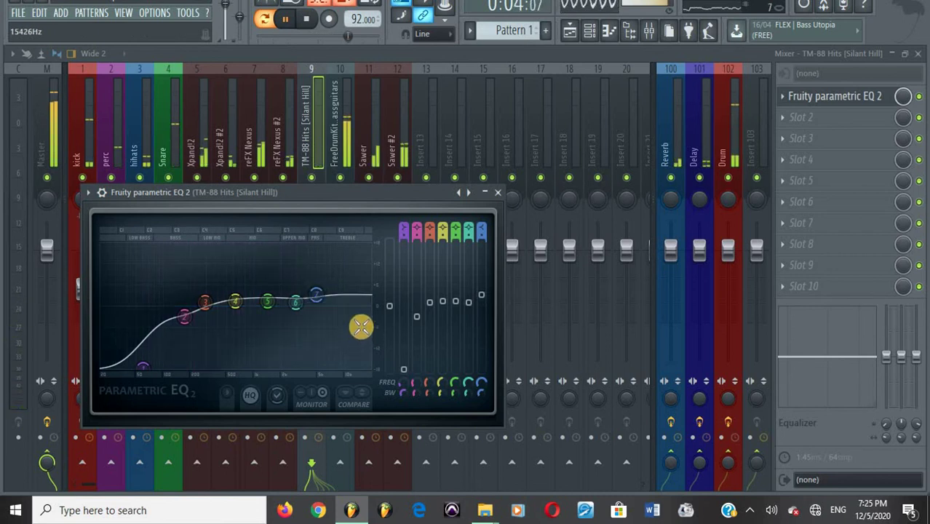
key("space")
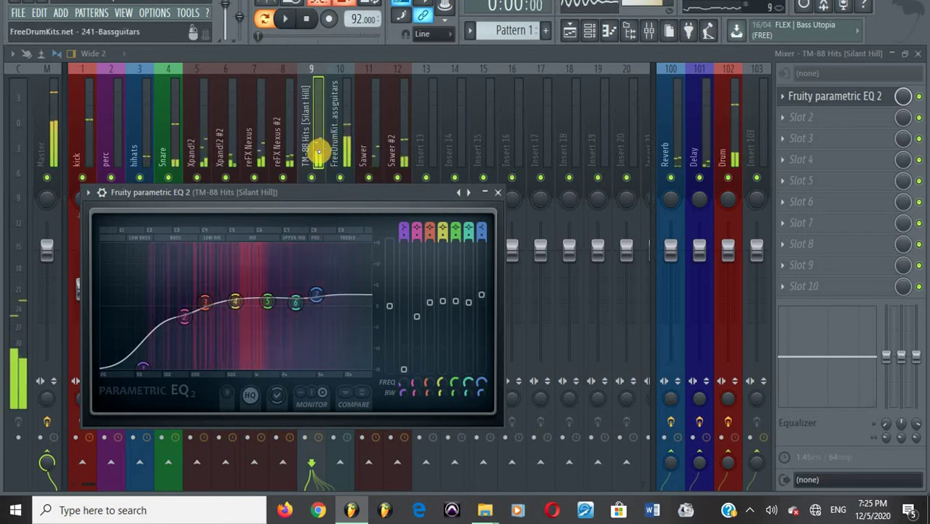
Step: Load Fruity Limiter in the second effect slot of the TM-88 Hits track
left_click(312, 144)
left_click(808, 118)
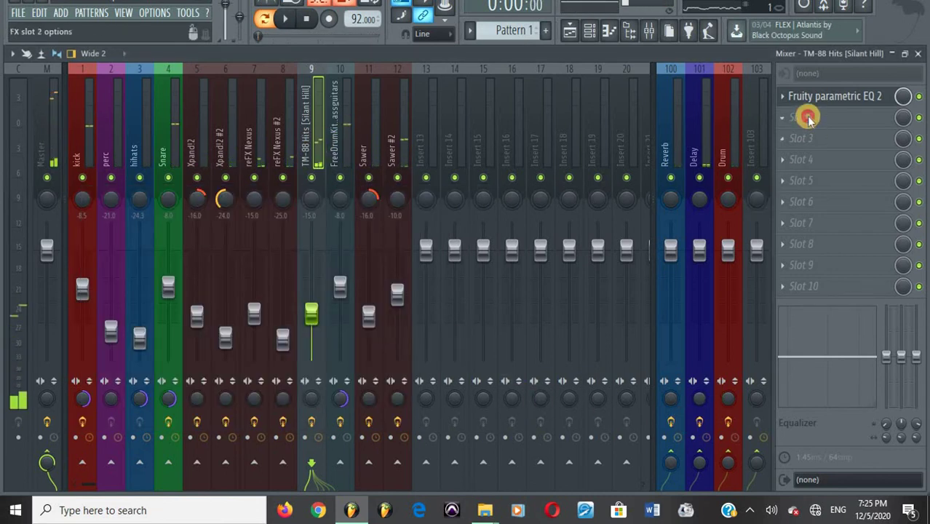
left_click_drag(533, 481, 422, 481)
left_click(429, 97)
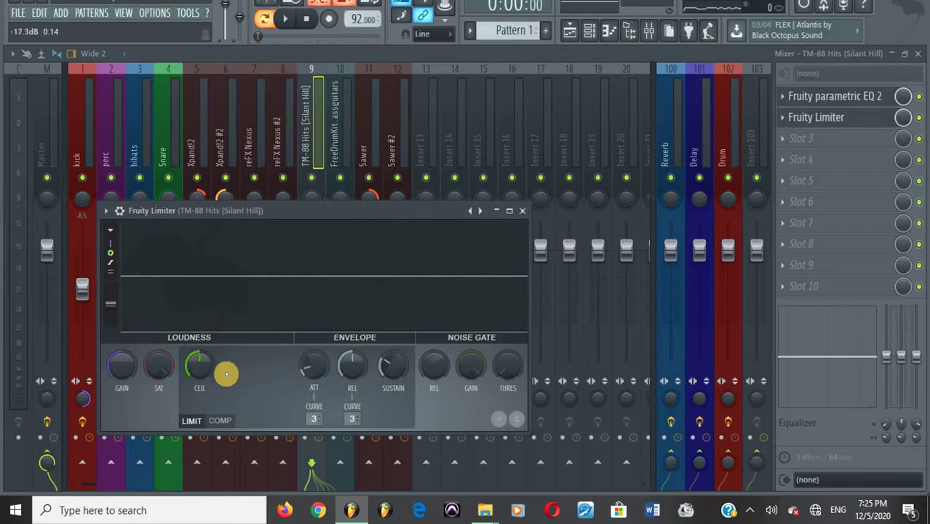
Step: Switch the TM-88 Hits limiter to compressor mode, with threshold about -16.8 dB and ratio about 3.1:1, checking in playback
key("space")
left_click(219, 420)
mouse_move(201, 377)
left_mouse_down()
mouse_move(212, 489)
mouse_move(210, 358)
left_mouse_up()
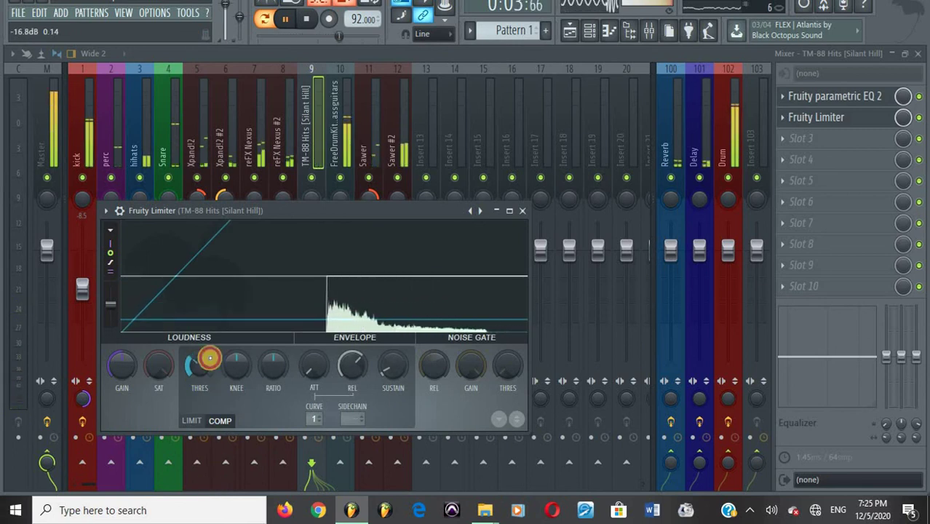
key("space")
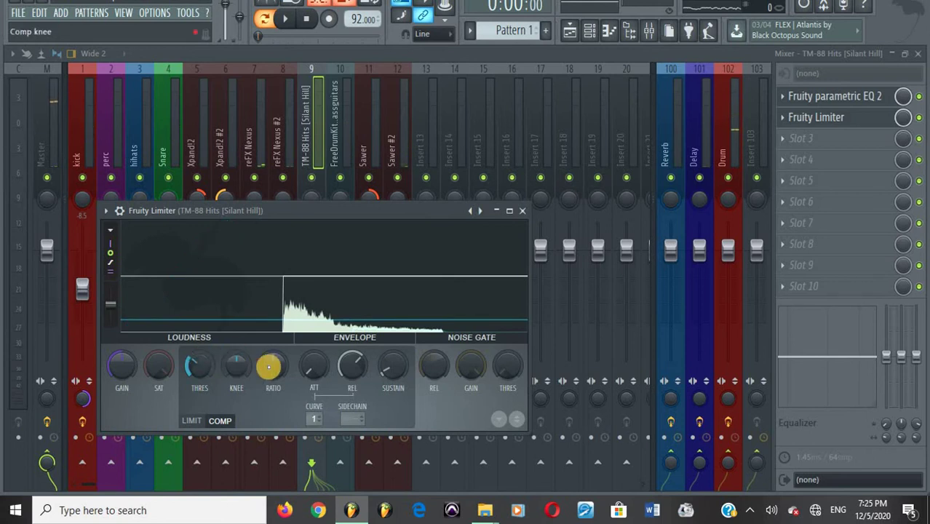
left_click_drag(268, 366, 266, 265)
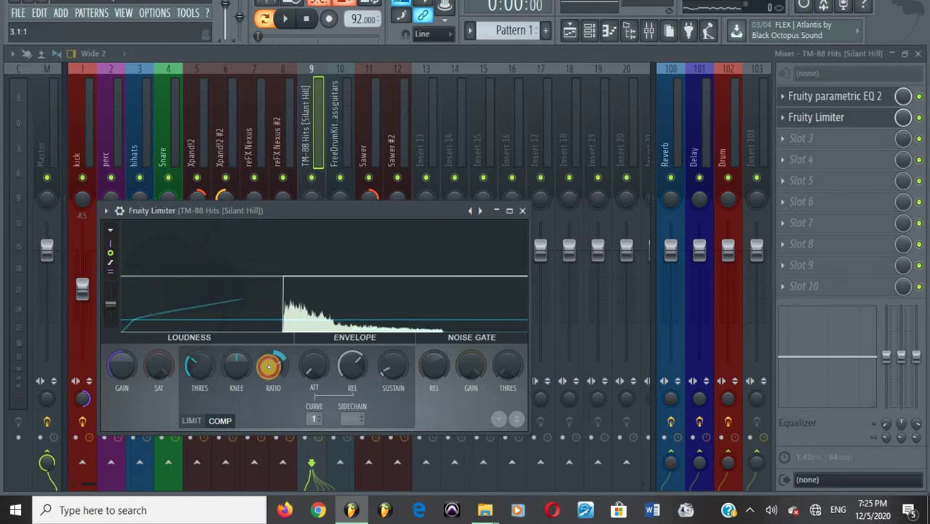
key("space")
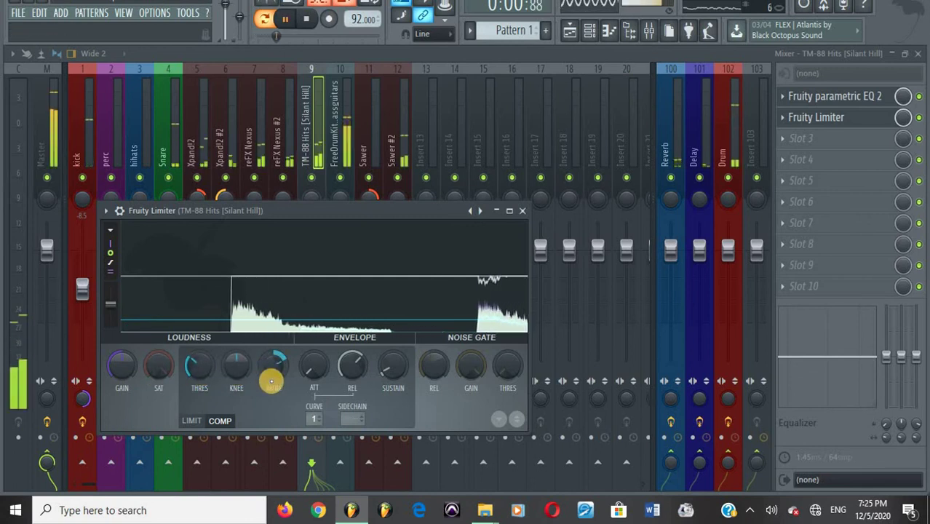
Step: Raise the TM-88 Hits limiter's gain to about 2.1 dB, stop playback and close the plugin window
left_click_drag(123, 368, 126, 349)
key("space")
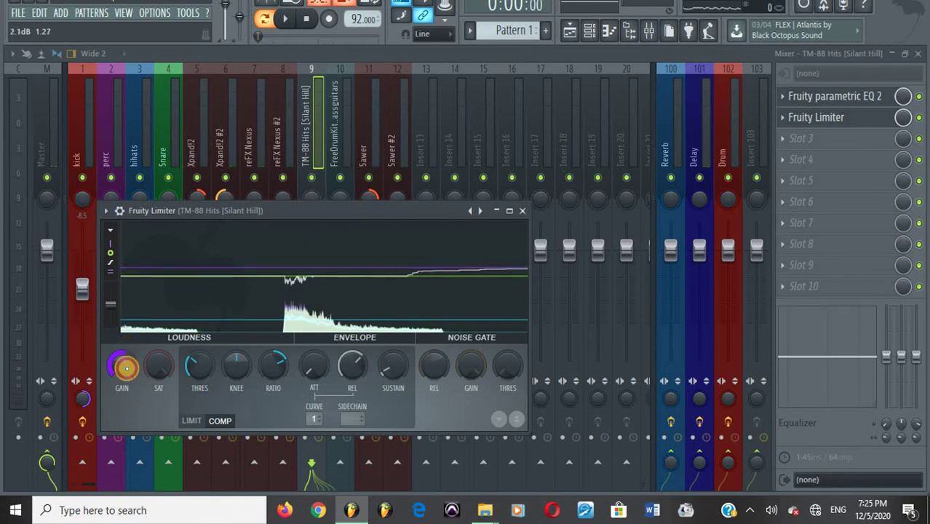
key("Escape")
key("Escape")
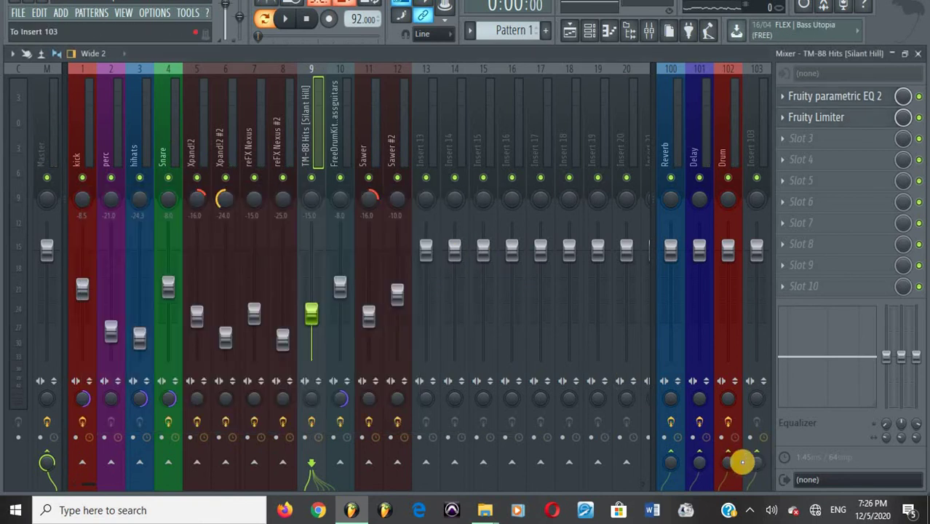
Step: Raise the TM-88 Hits track's sends to the Drum, Delay and Reverb buses
right_click(729, 463)
left_click(746, 287)
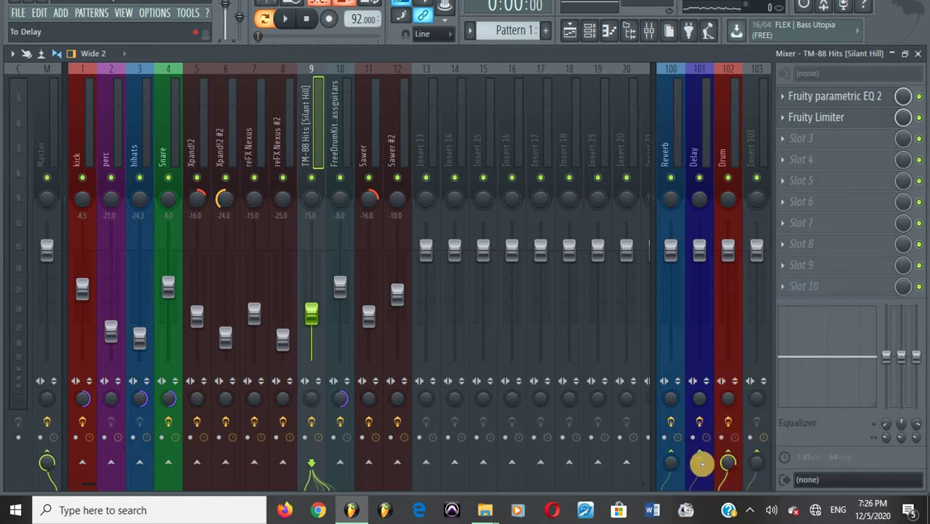
left_click_drag(701, 463, 638, 386)
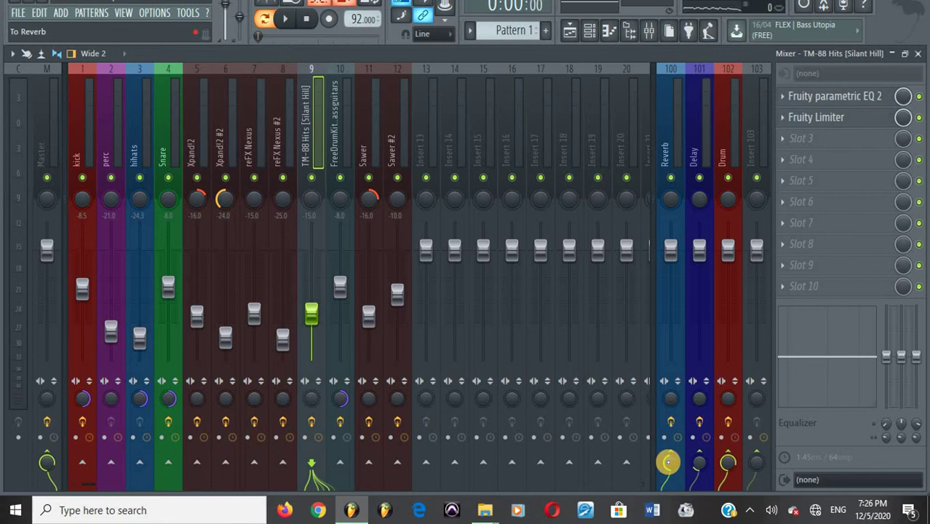
Step: Lower the TM-88 Hits fader to -27.0 dB while checking the balance in playback
key("space")
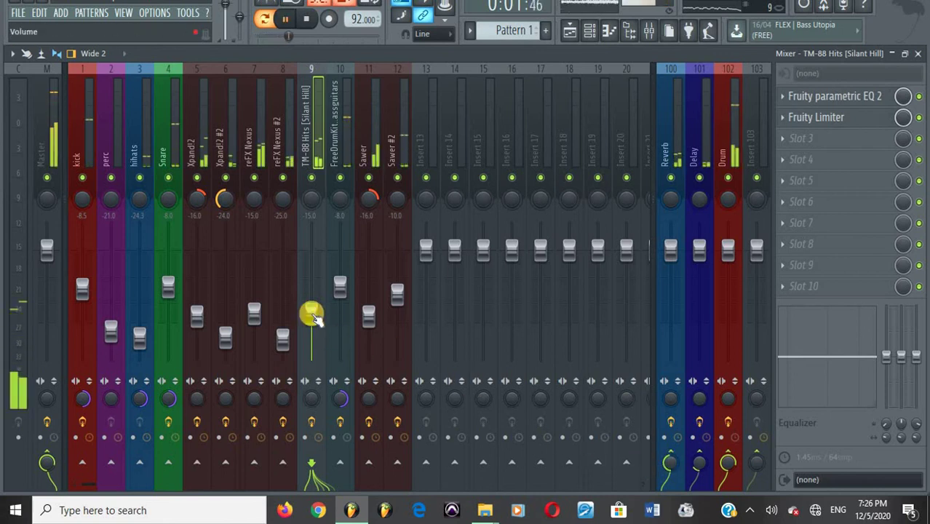
key("space")
left_click_drag(311, 315, 314, 347)
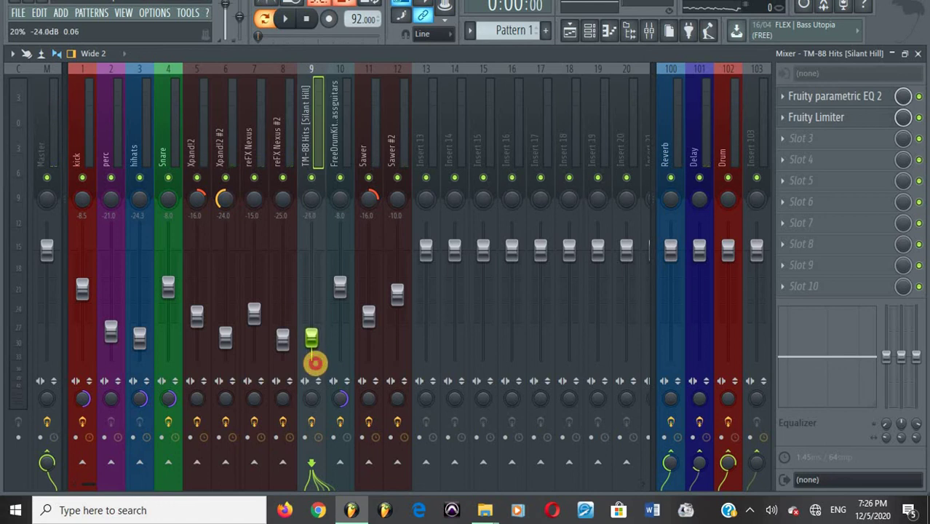
key("space")
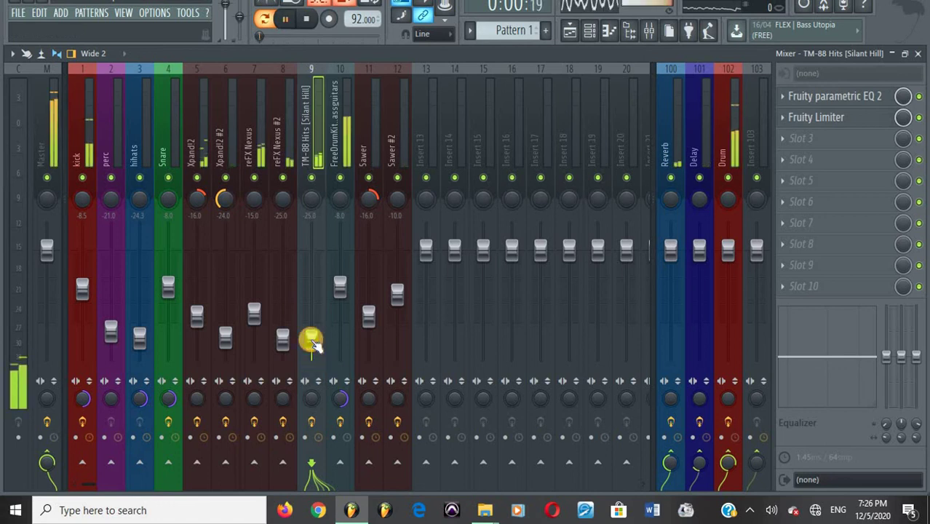
left_click_drag(313, 343, 312, 343)
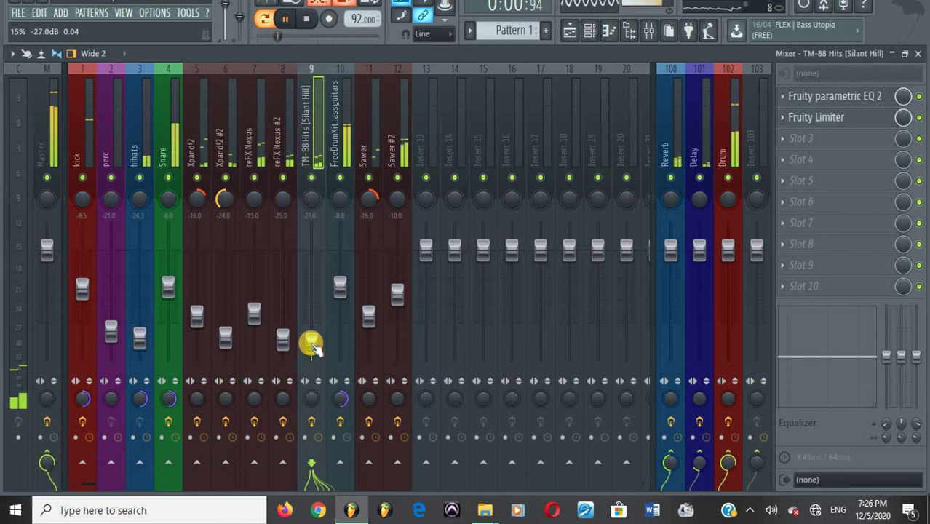
Step: Save the project and lower the Sawer track's fader to -18.0 dB
key("ctrl+s")
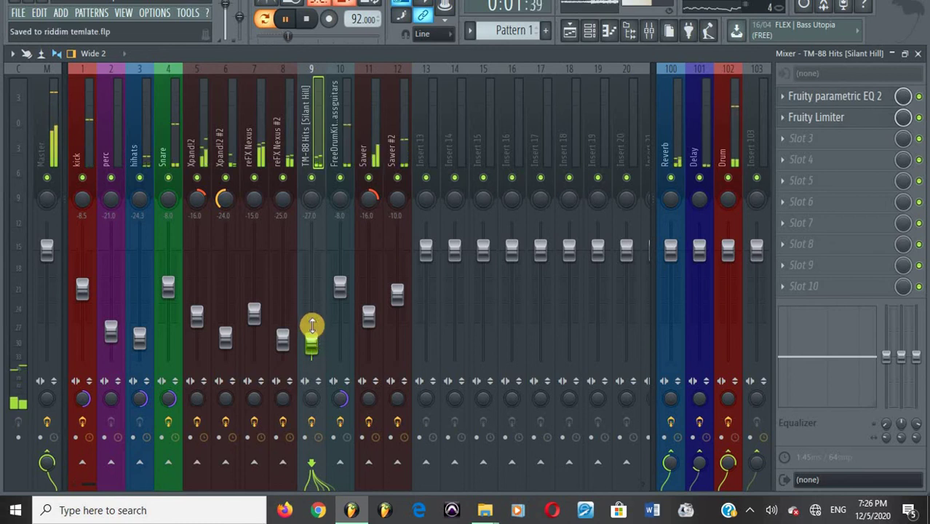
left_click(366, 322)
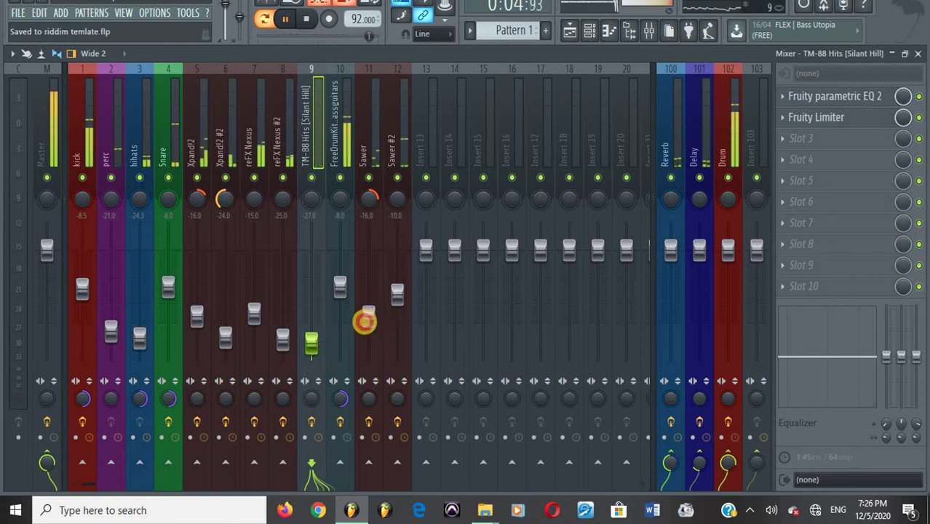
left_click_drag(365, 321, 366, 331)
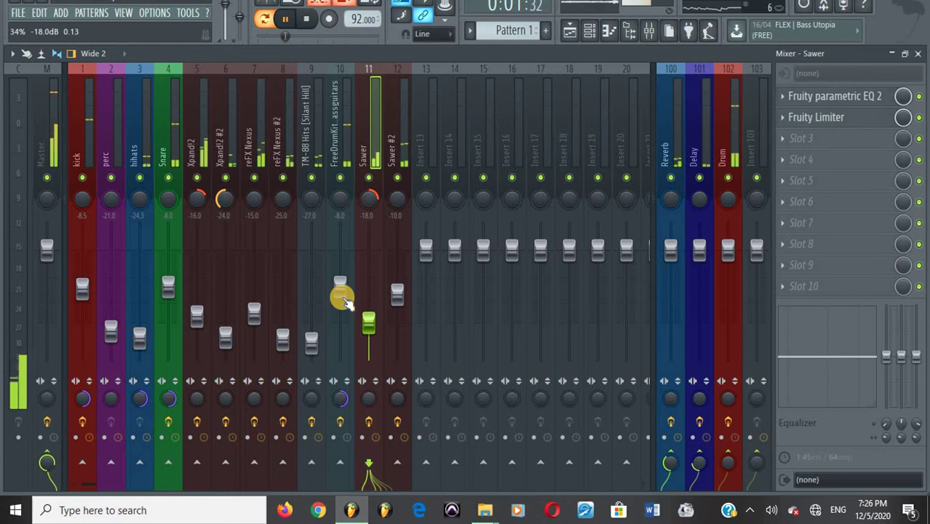
Step: Solo the Xpand!2 #2 track and reset its panning to the centre
right_click(226, 179)
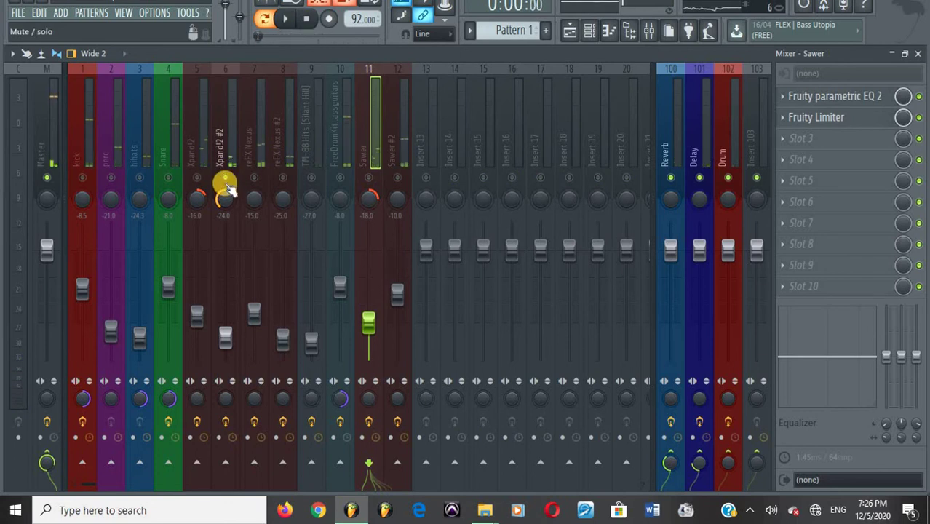
right_click(226, 199)
key("Escape")
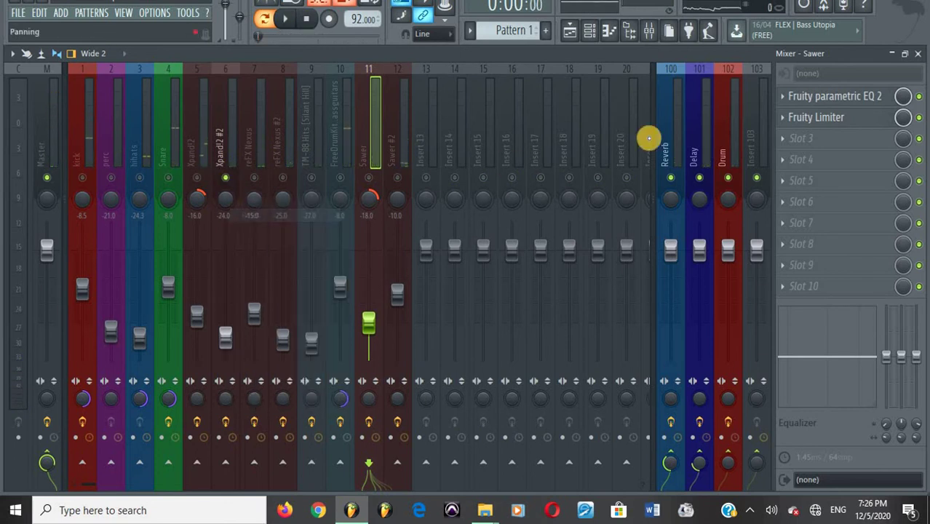
Step: Load MondoMod Stereo in the third effect slot of the Sawer track, save the project and close the plugin
left_click(818, 143)
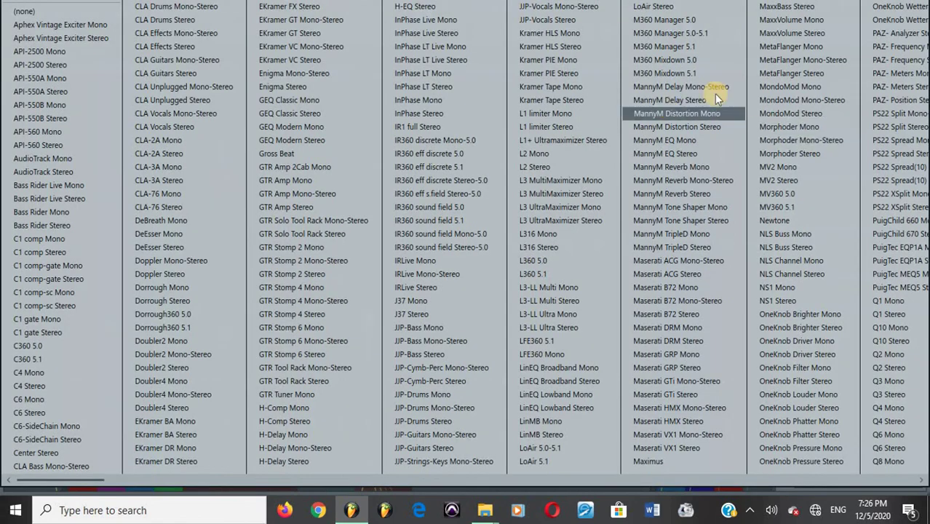
left_click(795, 118)
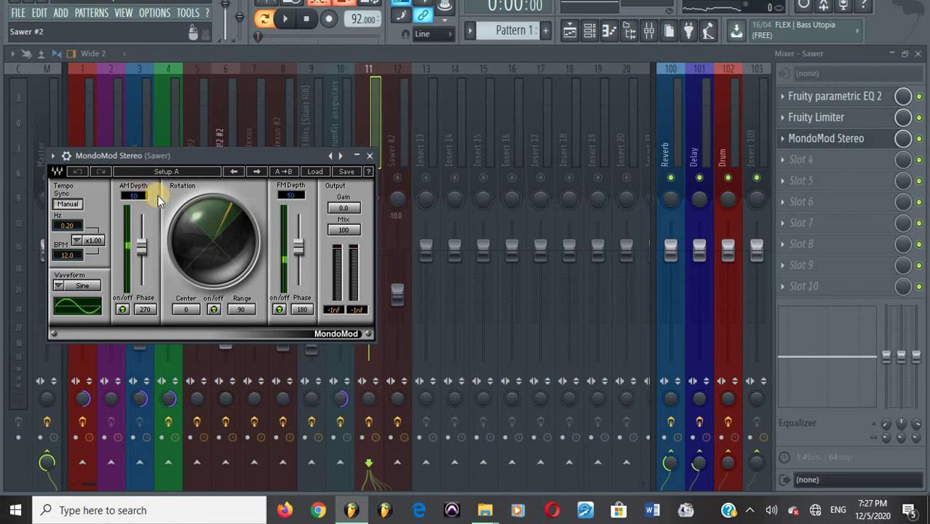
key("ctrl+s")
key("Escape")
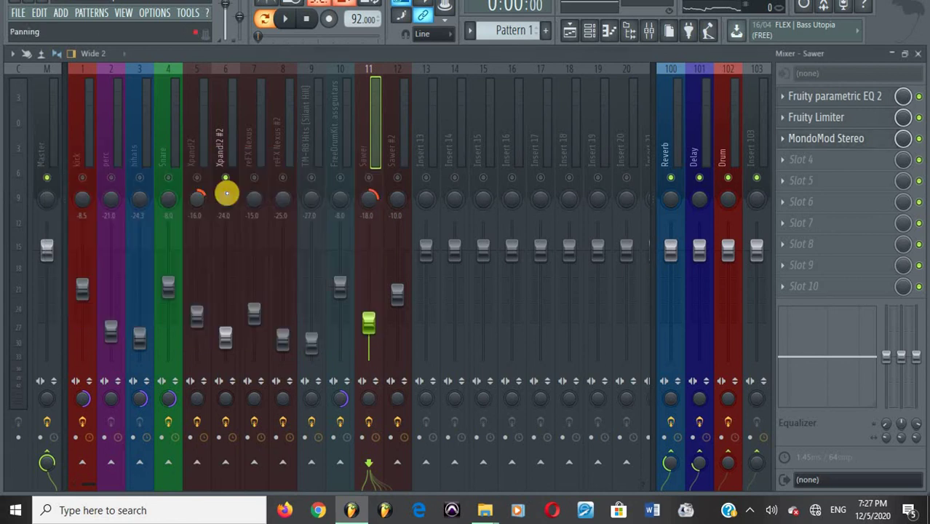
Step: Set the MondoMod rotation range to 180 degrees, listening before and after the change
key("space")
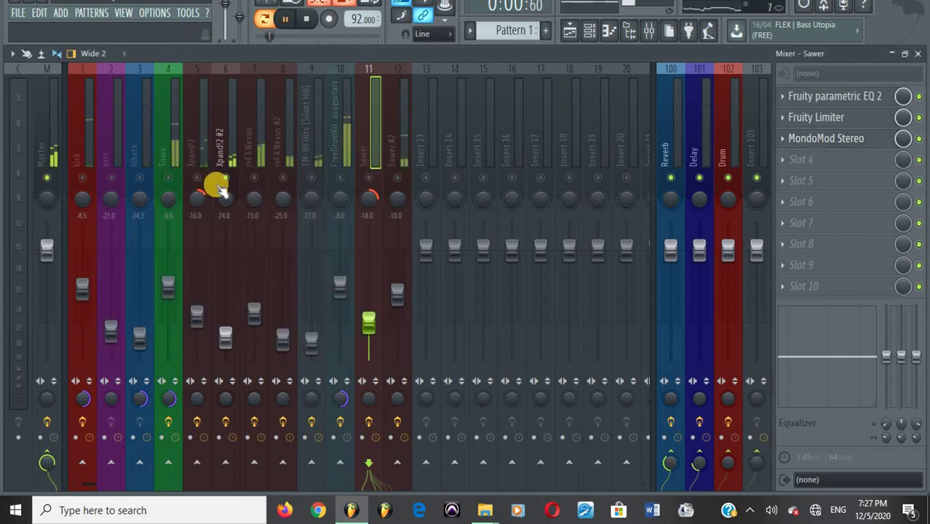
left_click(852, 143)
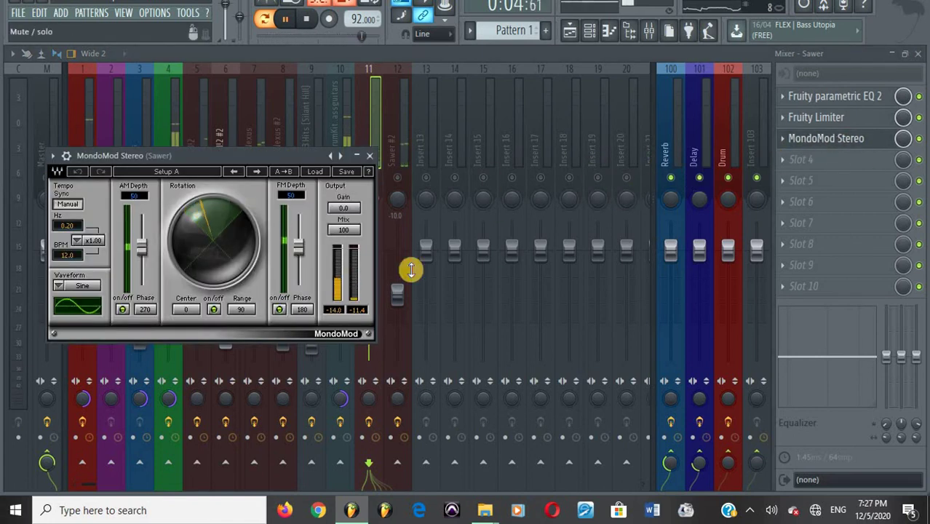
key("space")
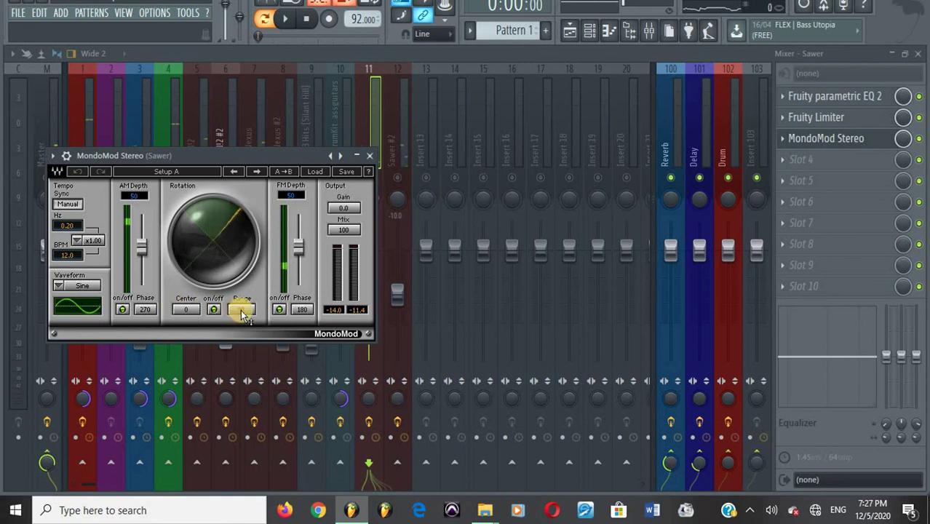
left_click_drag(241, 292, 241, 233)
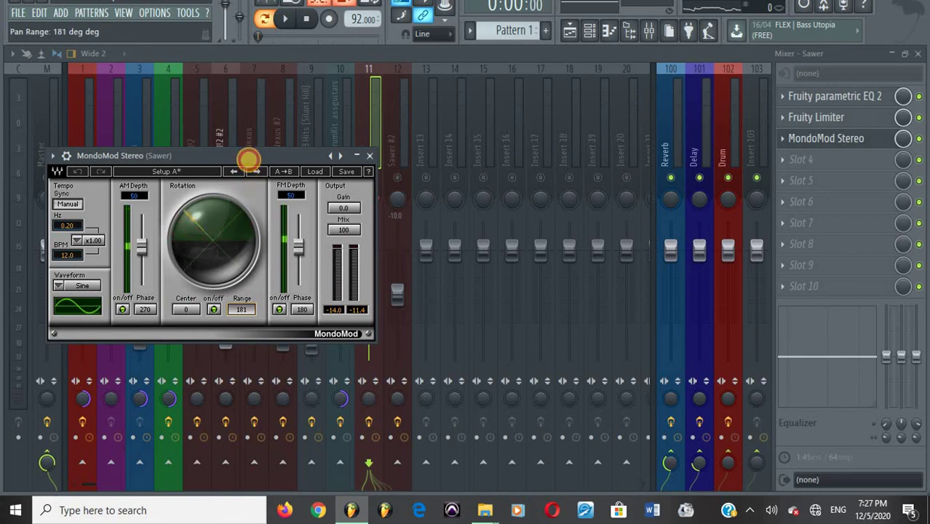
left_click_drag(249, 160, 248, 160)
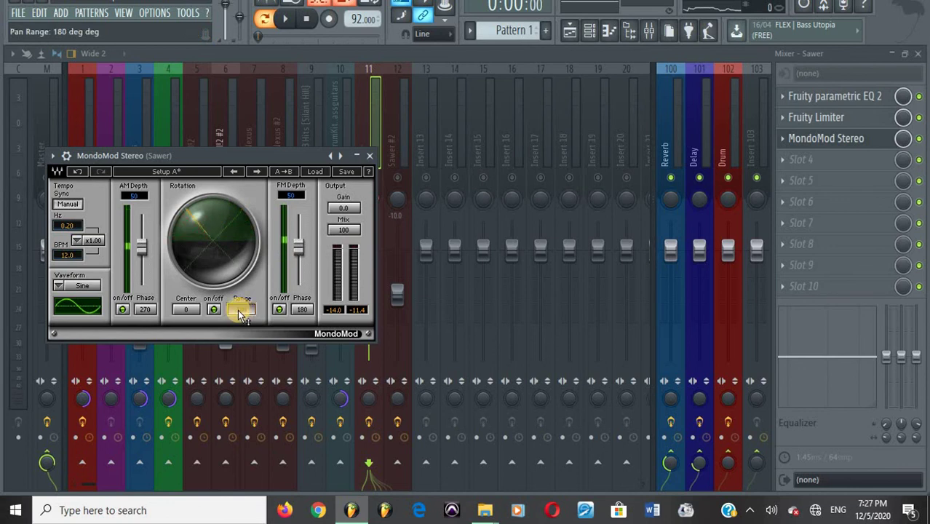
key("space")
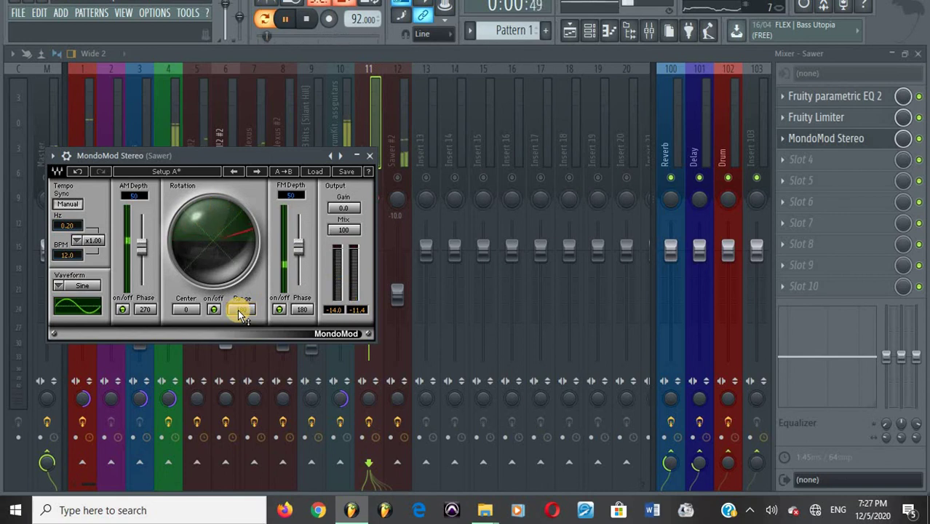
key("Escape")
key("space")
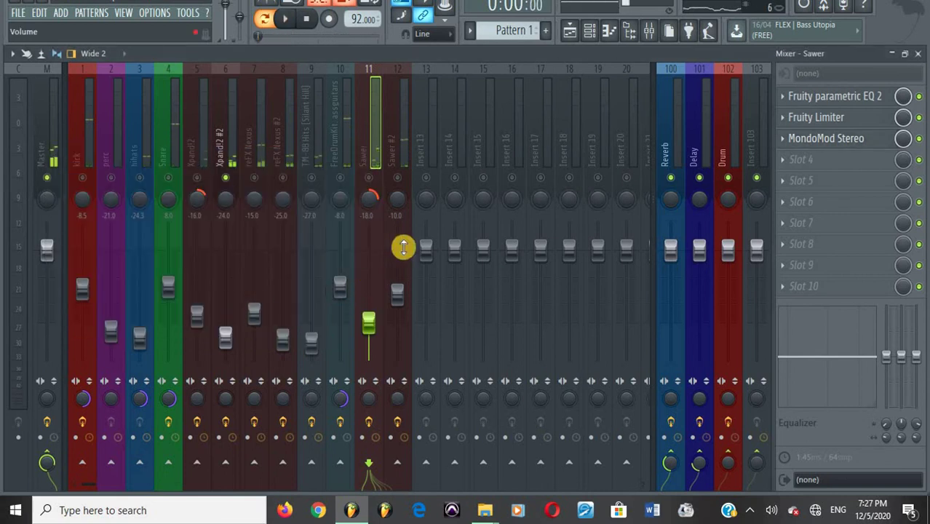
Step: Copy the MondoMod Stereo effect with its settings from Sawer to the second slot of Xpand!2 #2 and remove it from Sawer
right_click(783, 138)
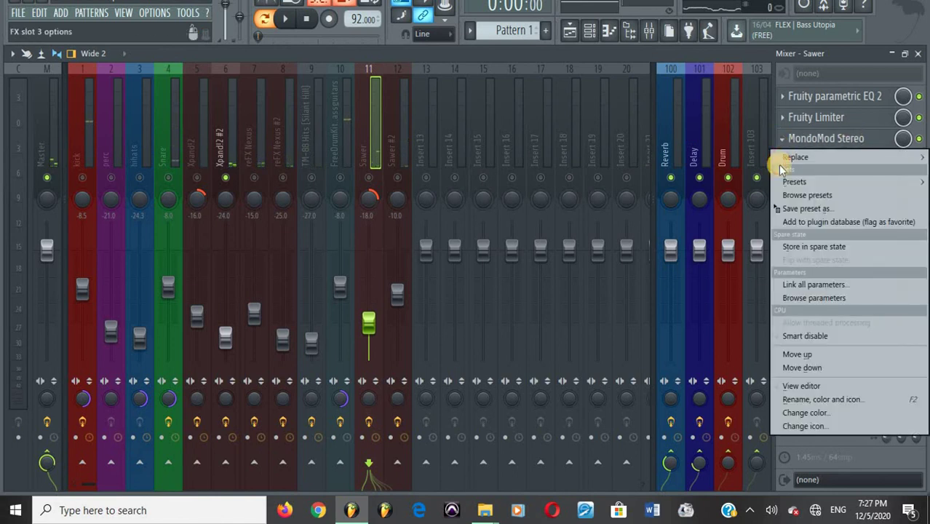
left_click_drag(785, 207, 224, 132)
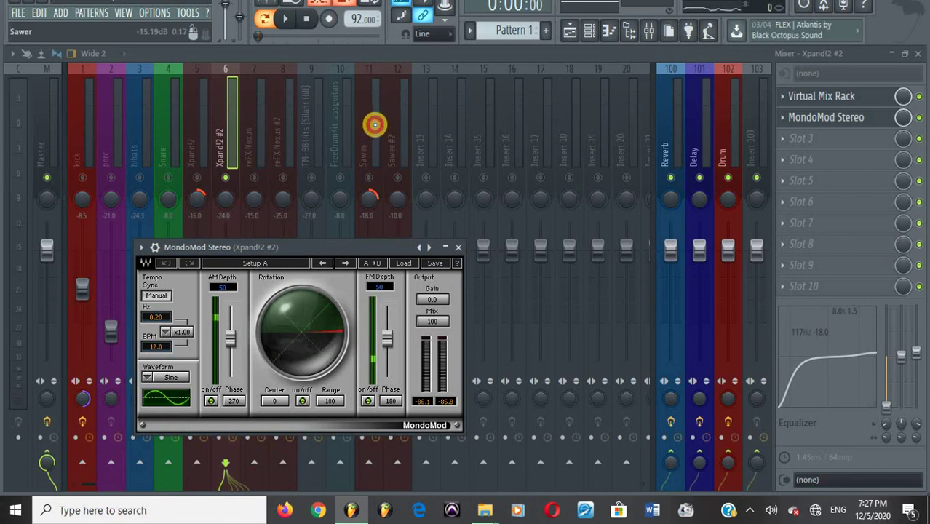
left_click(374, 125)
left_click(784, 143)
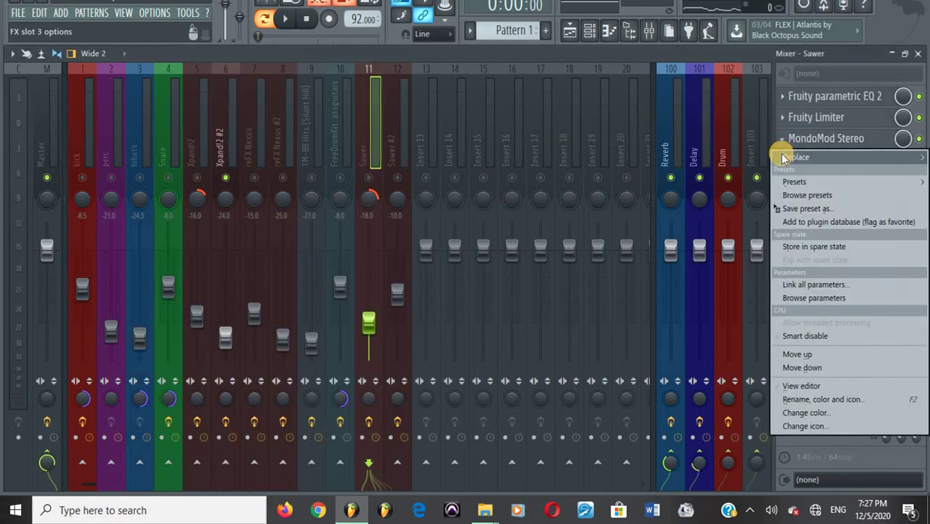
mouse_move(793, 153)
left_click(82, 13)
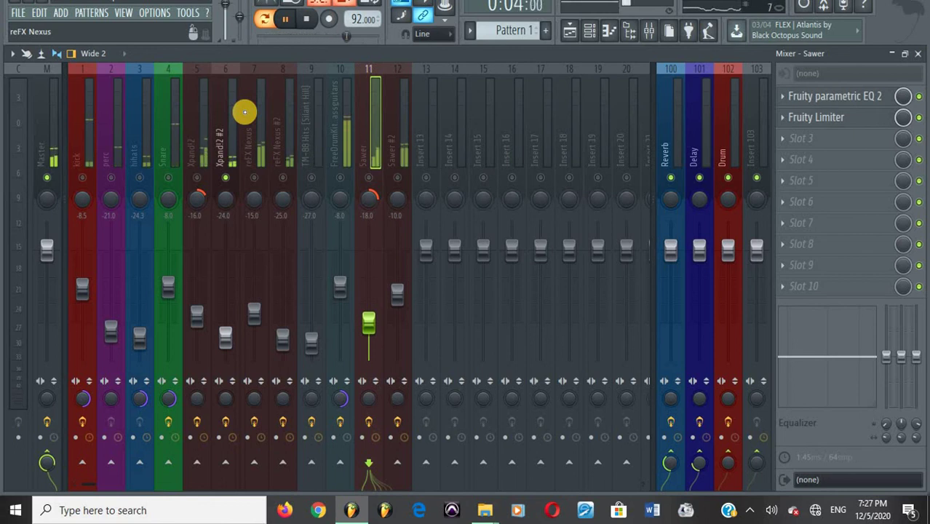
Step: Open MondoMod on the Xpand!2 #2 track and check its rotation range and movement in playback
left_click(228, 120)
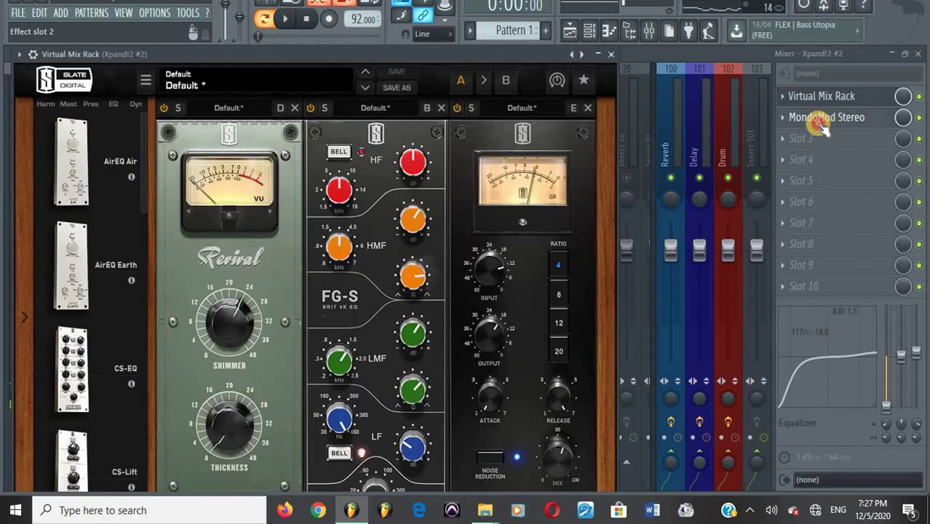
left_click(818, 120)
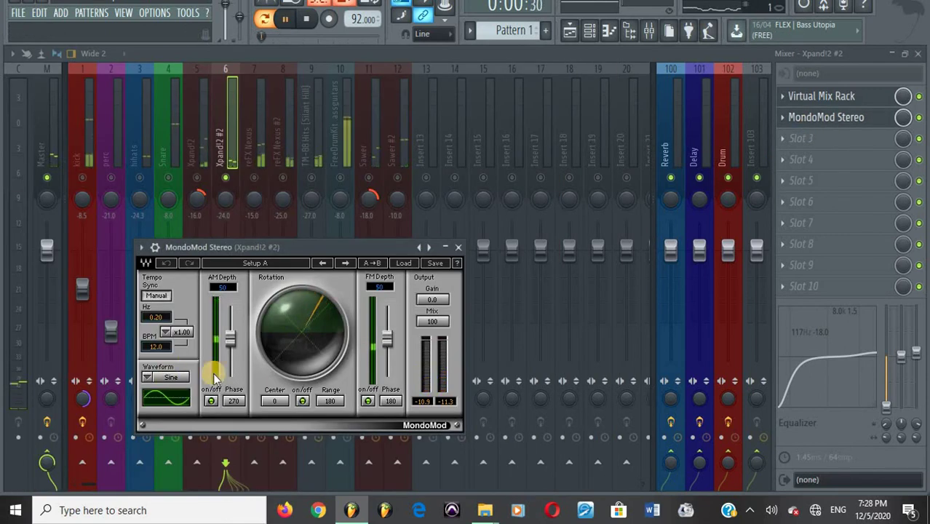
key("space")
left_click(322, 403)
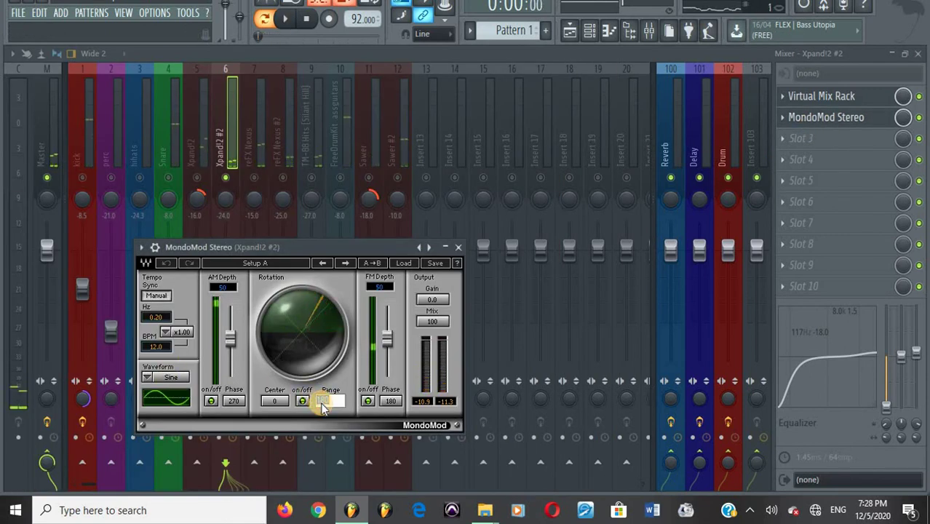
Step: Close all open windows, including the channel rack, playlist and plugins
left_click(290, 391)
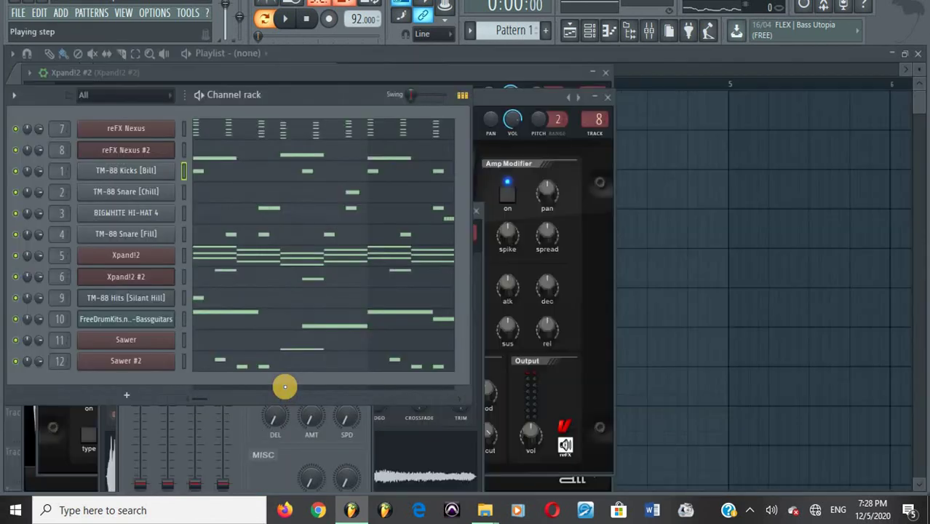
left_click(590, 30)
key("F12")
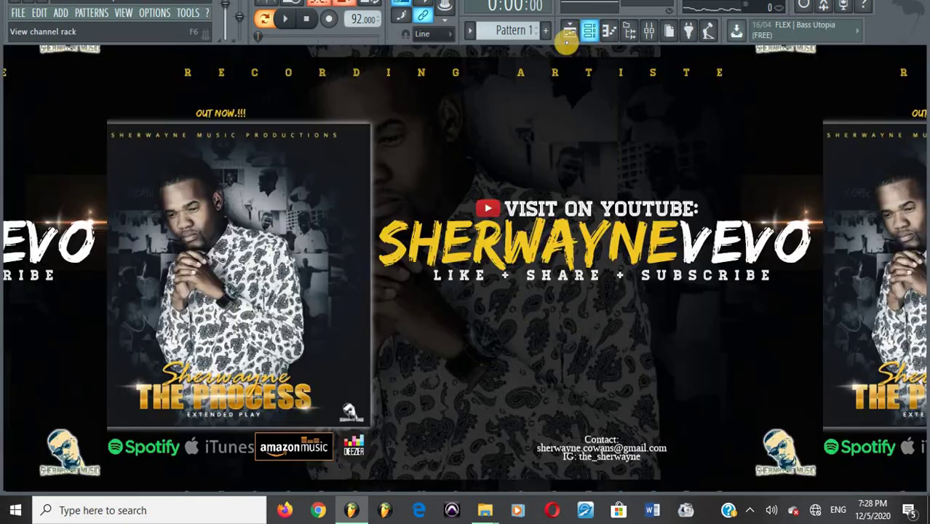
Step: Reopen the mixer in playback, take Xpand!2 #2 off solo and save the project
key("space")
left_click(650, 34)
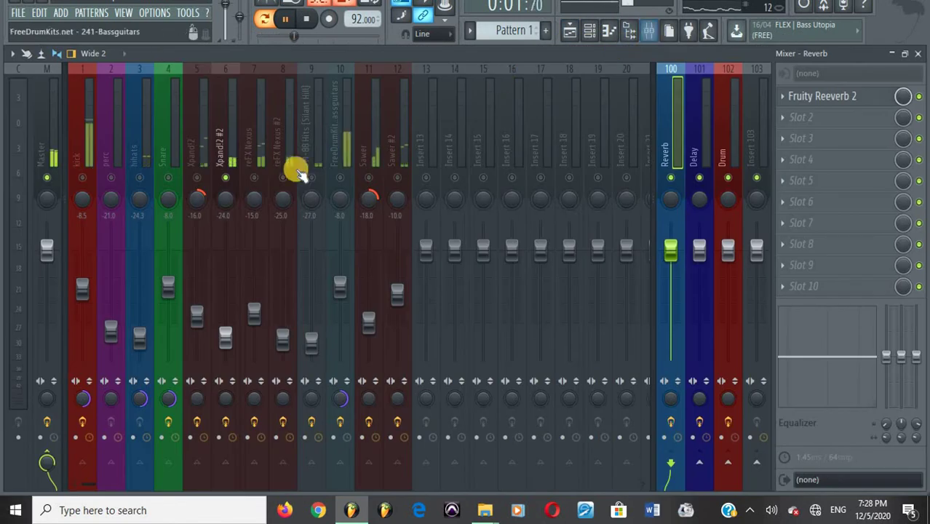
key("ctrl+s")
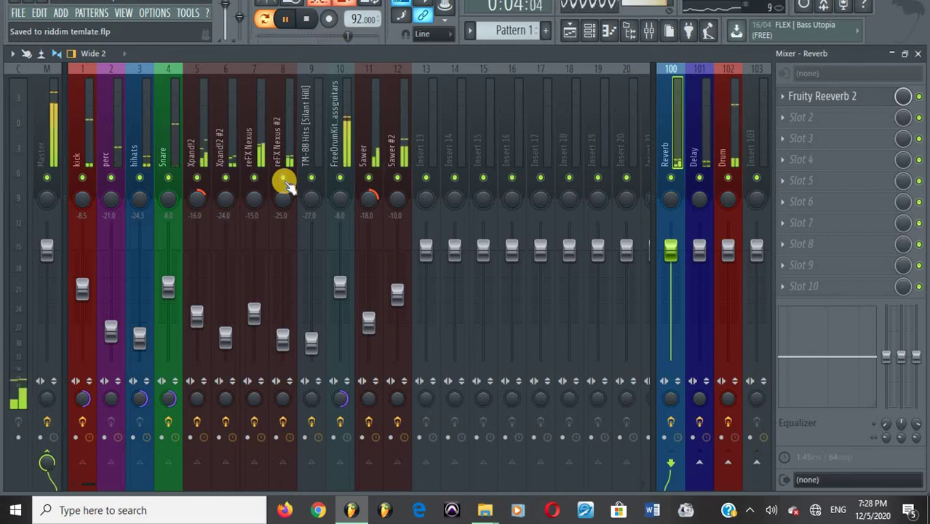
key("space")
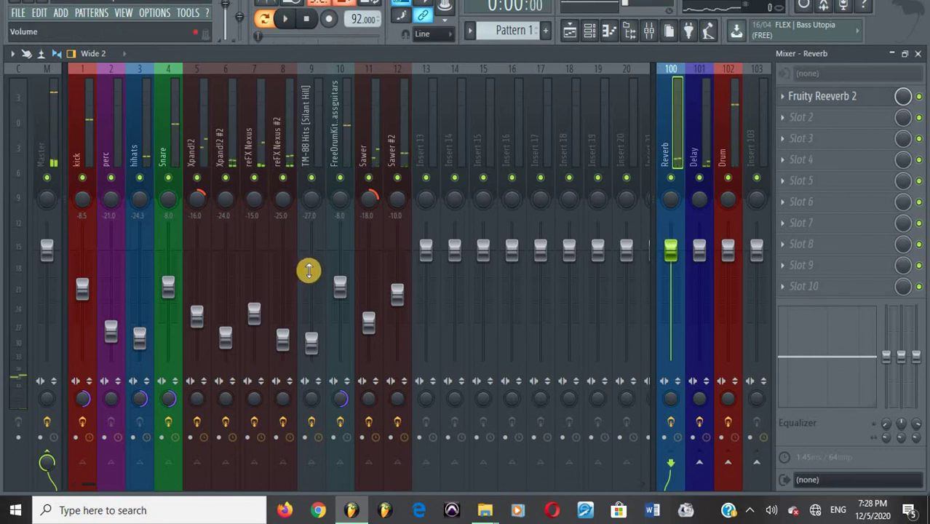